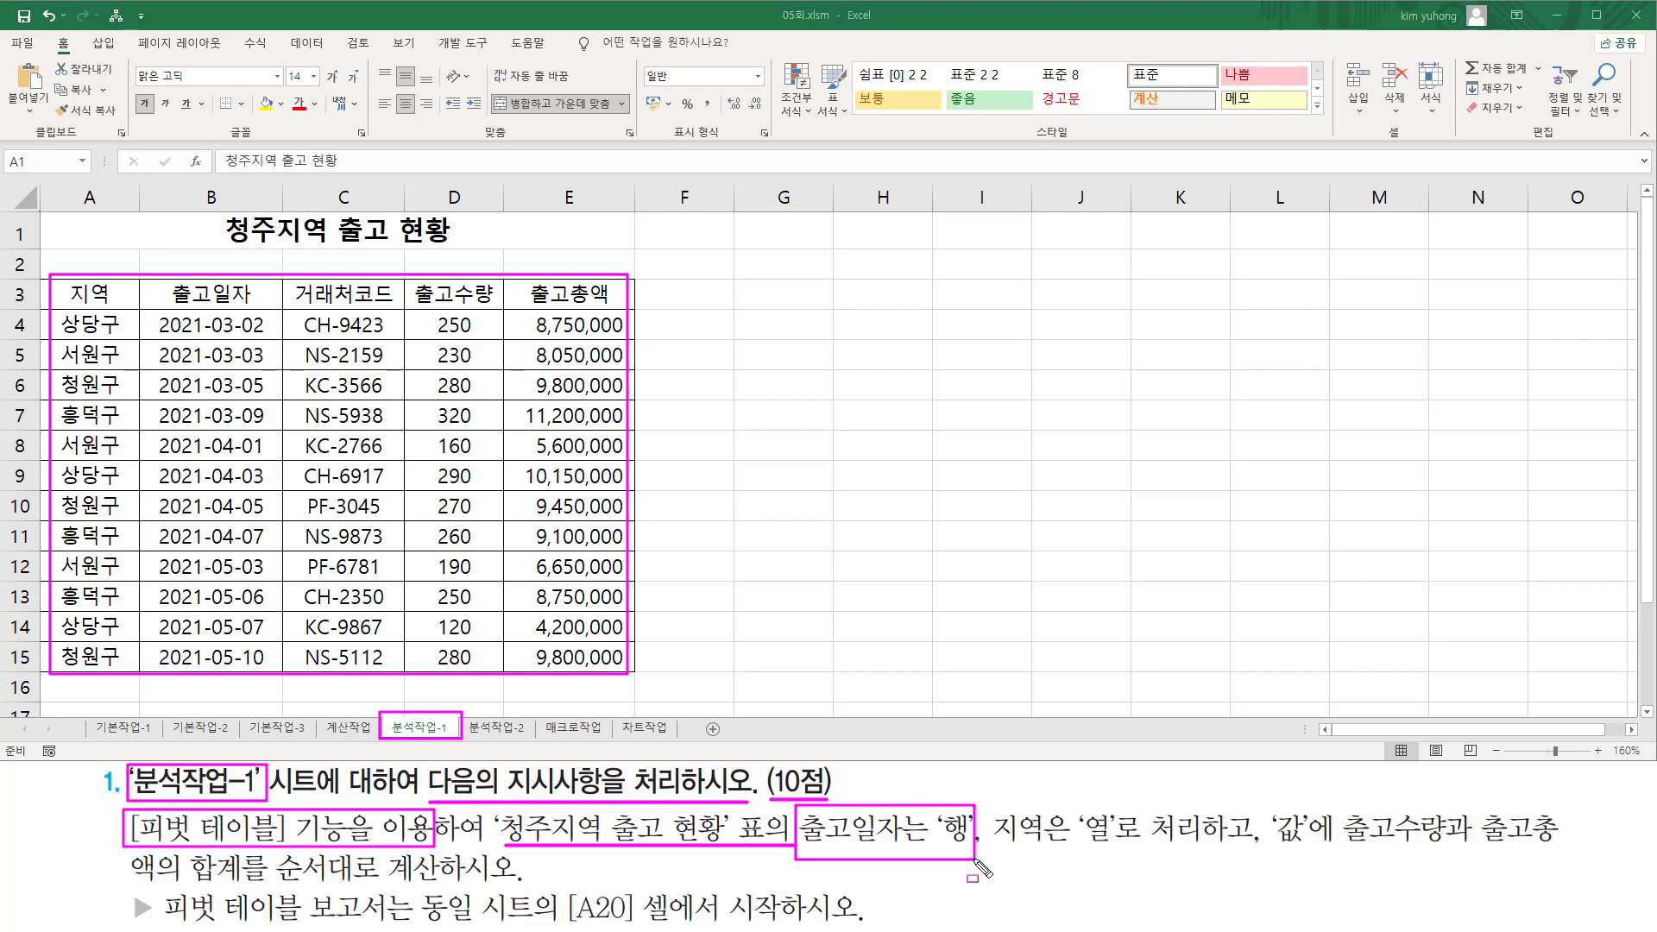
pyautogui.moveTo(990, 805)
pyautogui.mouseDown()
pyautogui.moveTo(1070, 854)
pyautogui.moveTo(1123, 861)
pyautogui.mouseUp()
pyautogui.moveTo(1271, 804)
pyautogui.mouseDown()
pyautogui.moveTo(1313, 870)
pyautogui.moveTo(1555, 844)
pyautogui.mouseUp()
pyautogui.moveTo(121, 878); pyautogui.dragTo(516, 882)
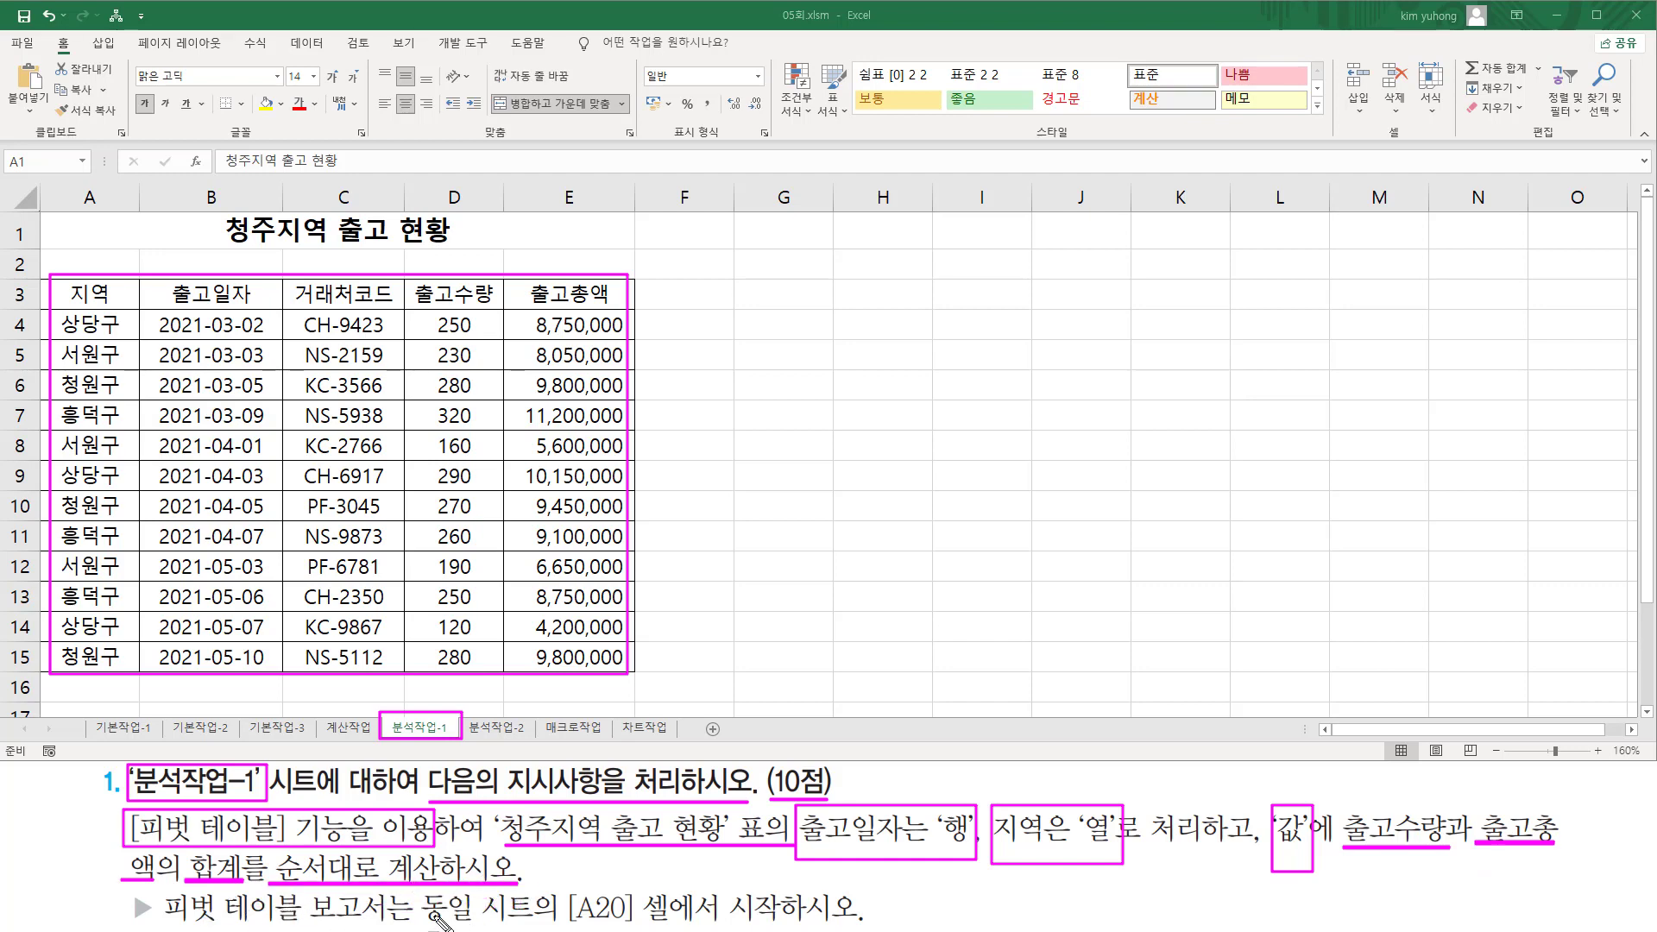
pyautogui.moveTo(628, 911)
pyautogui.mouseDown()
pyautogui.moveTo(566, 888)
pyautogui.moveTo(643, 926)
pyautogui.moveTo(846, 924)
pyautogui.mouseUp()
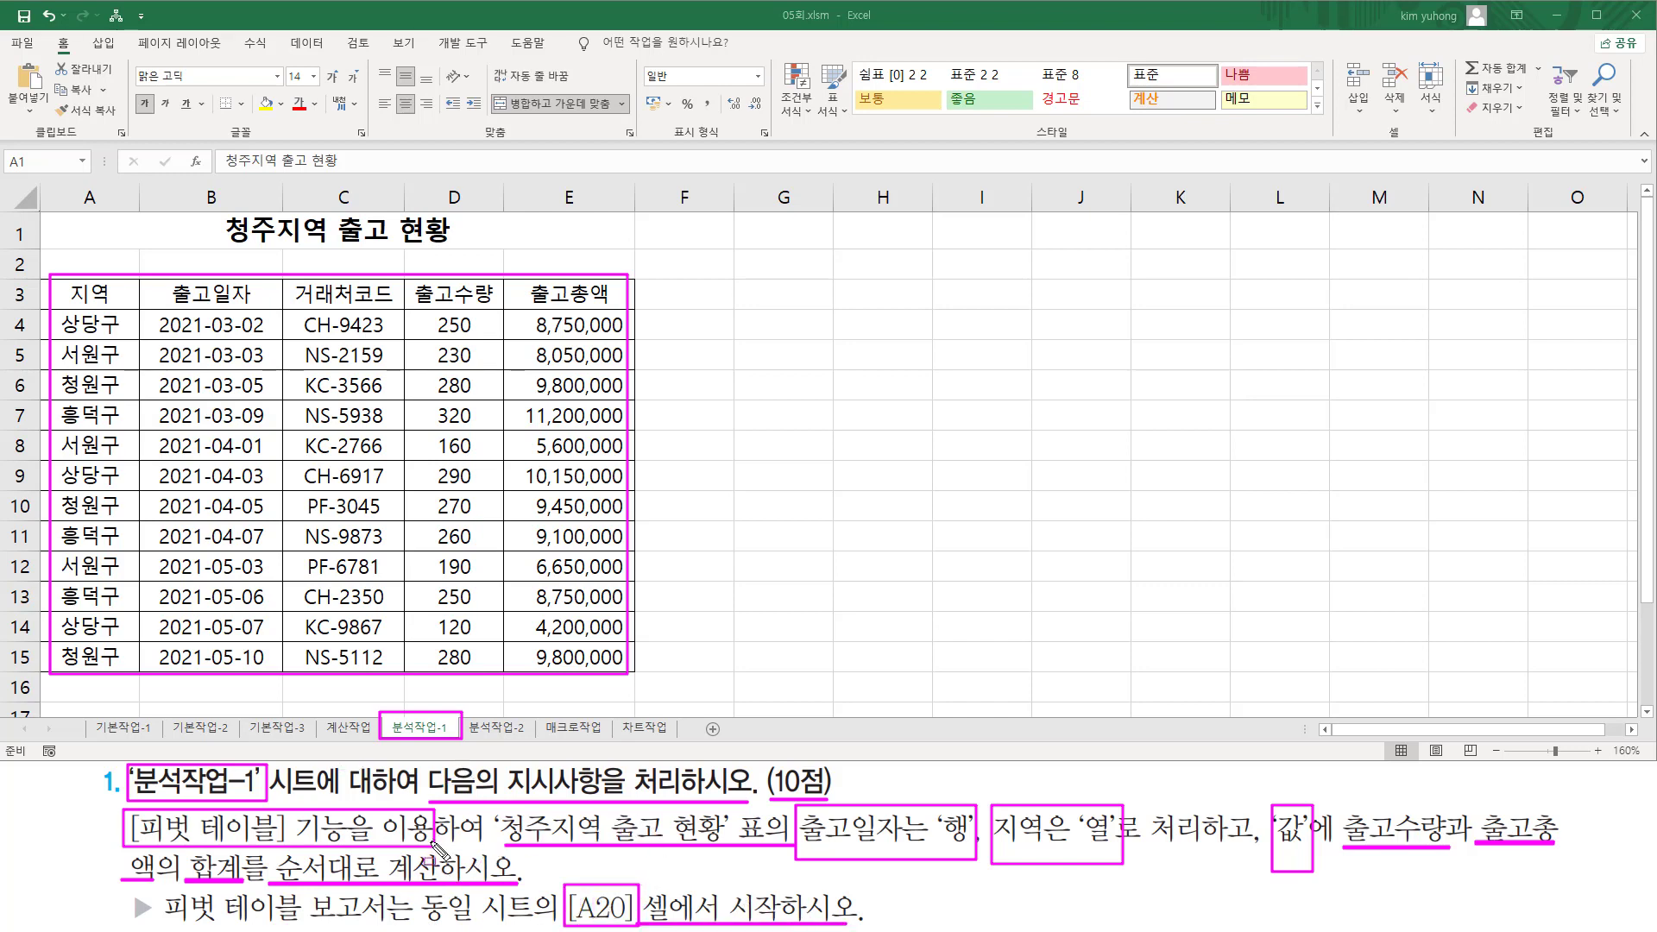
pyautogui.press('Escape')
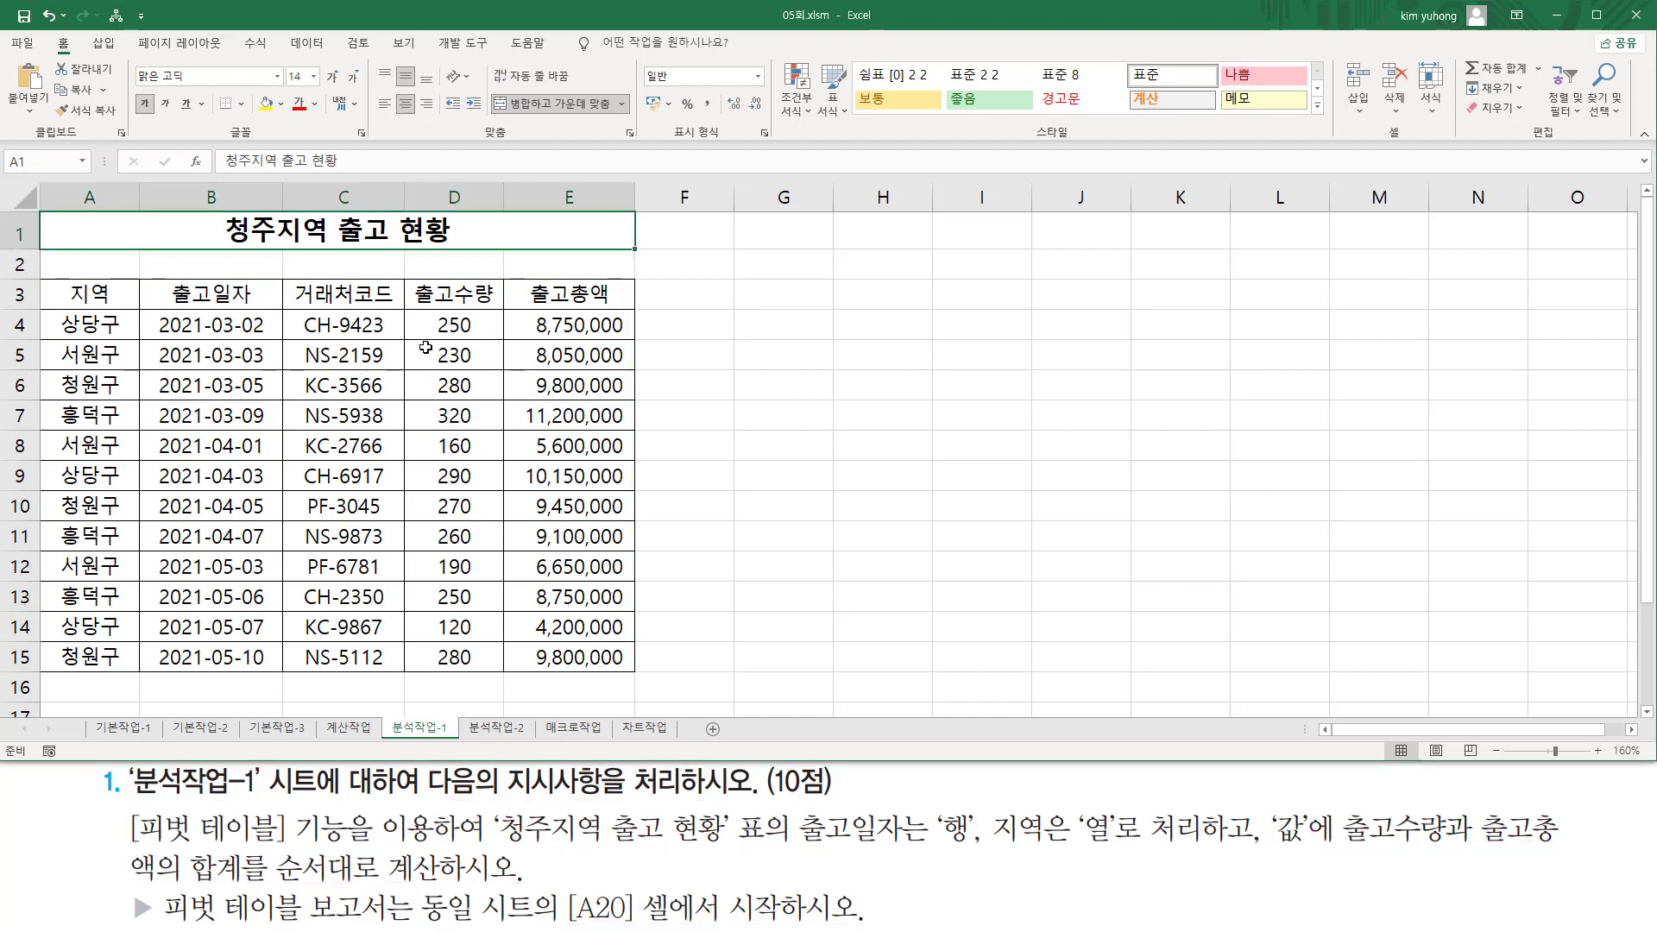
# Create a pivot table from the 청주지역 출고 현황 data in A3:E15, placed on the existing 분석작업-1 sheet at cell A20.
pyautogui.click(364, 447)
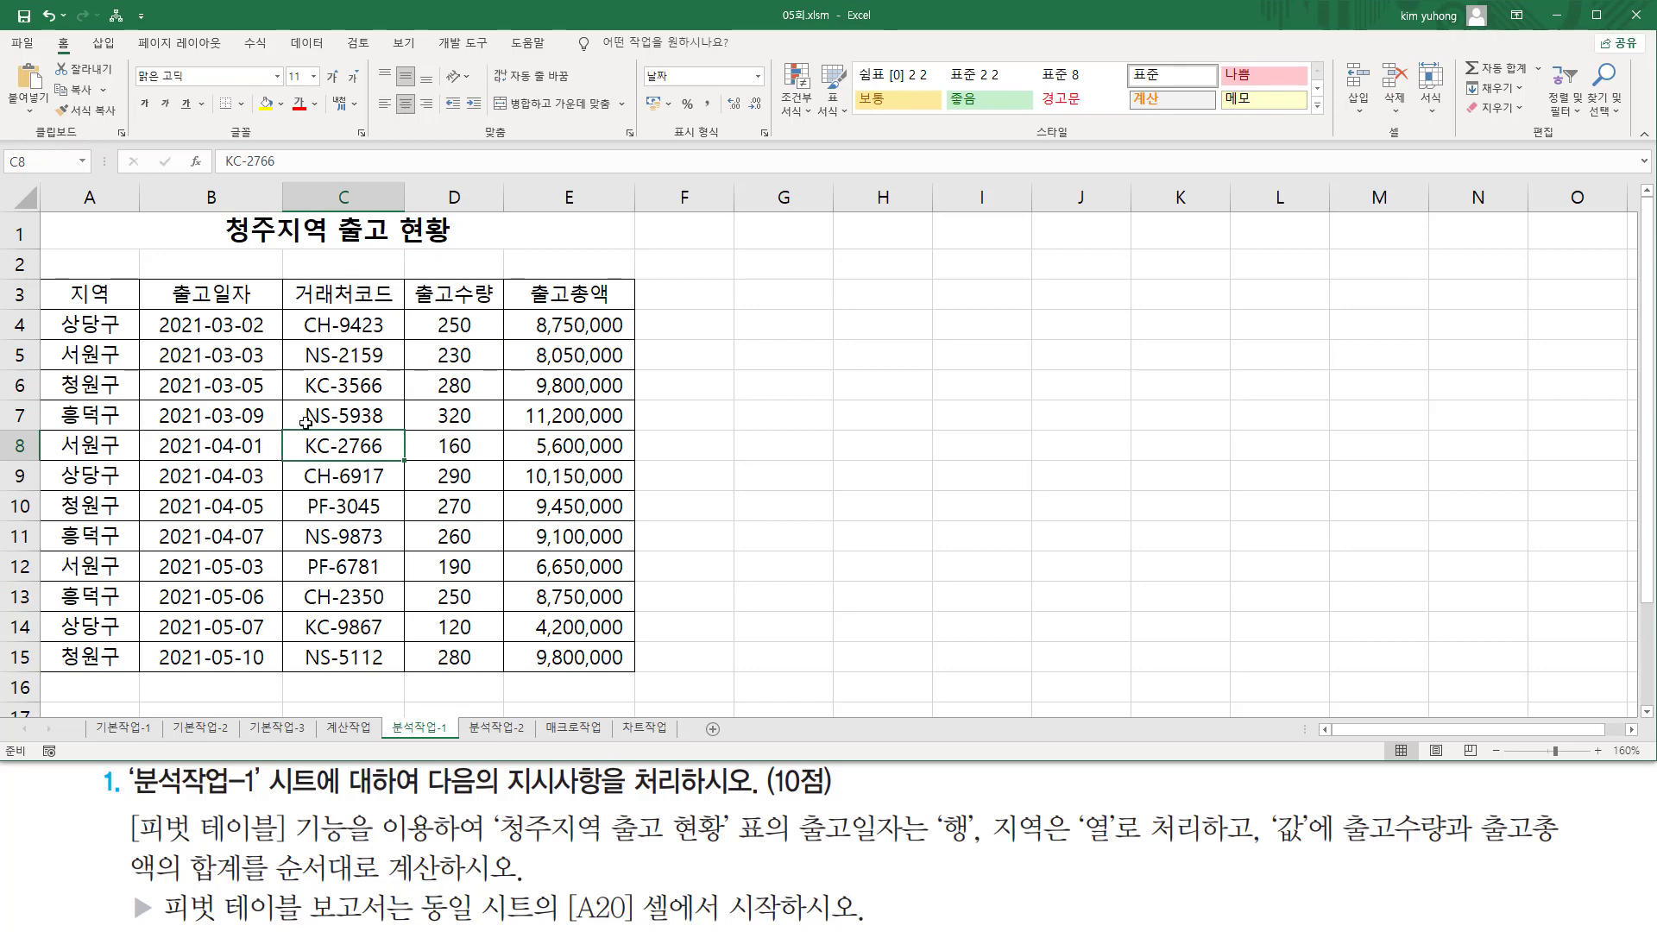
pyautogui.click(103, 45)
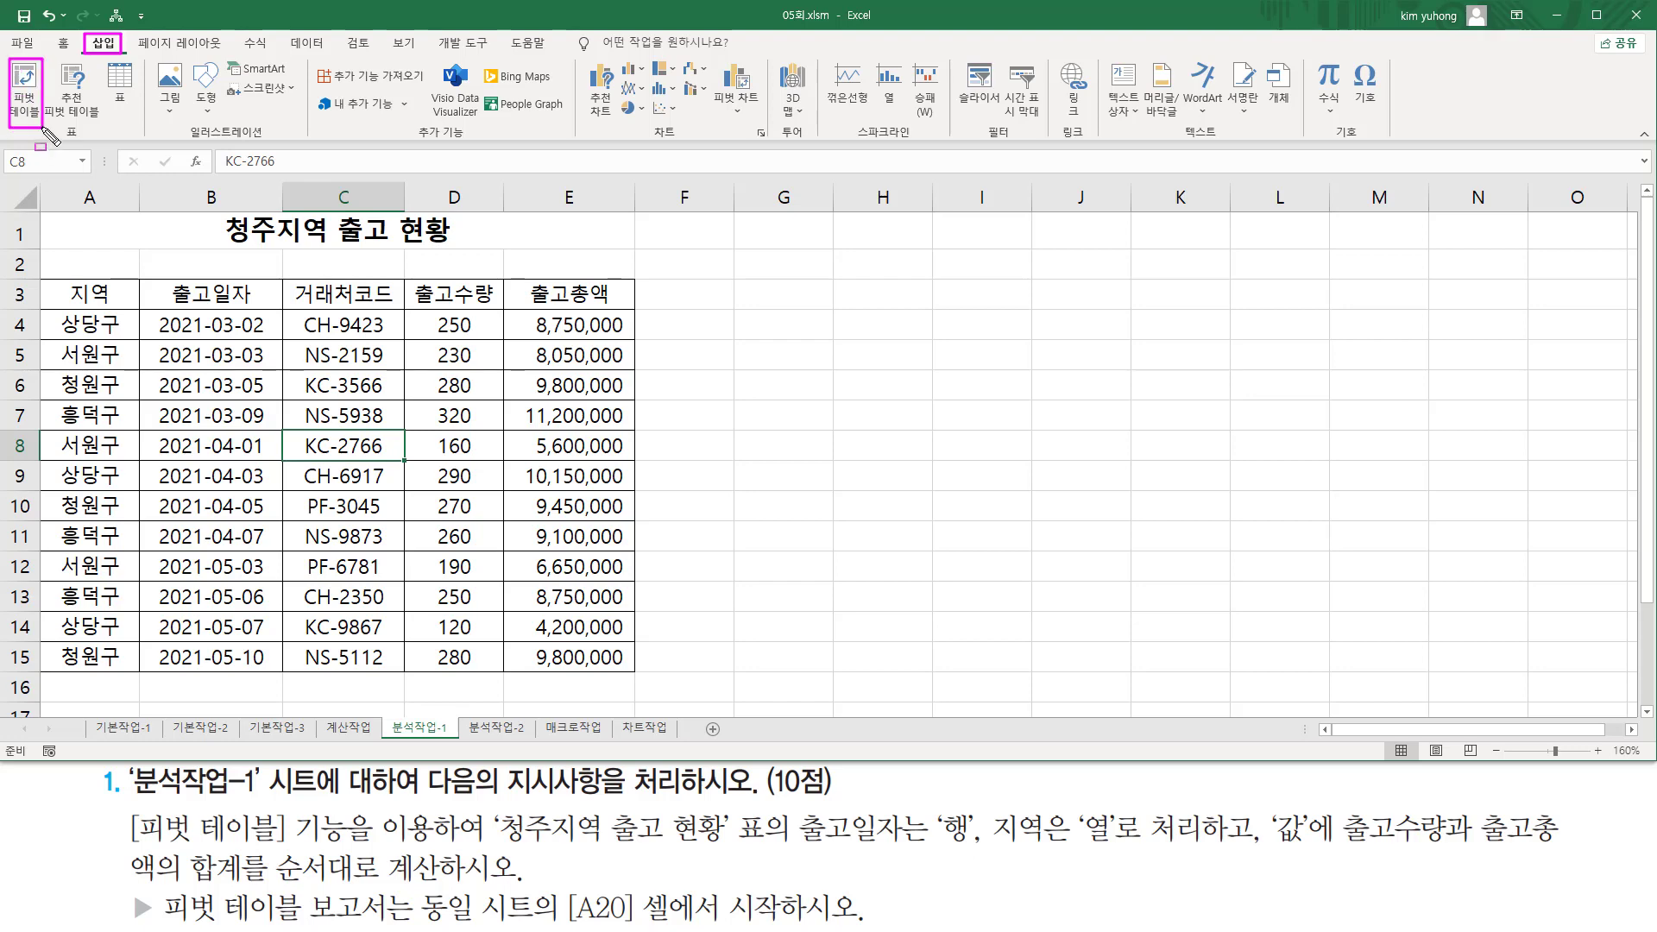
pyautogui.click(24, 93)
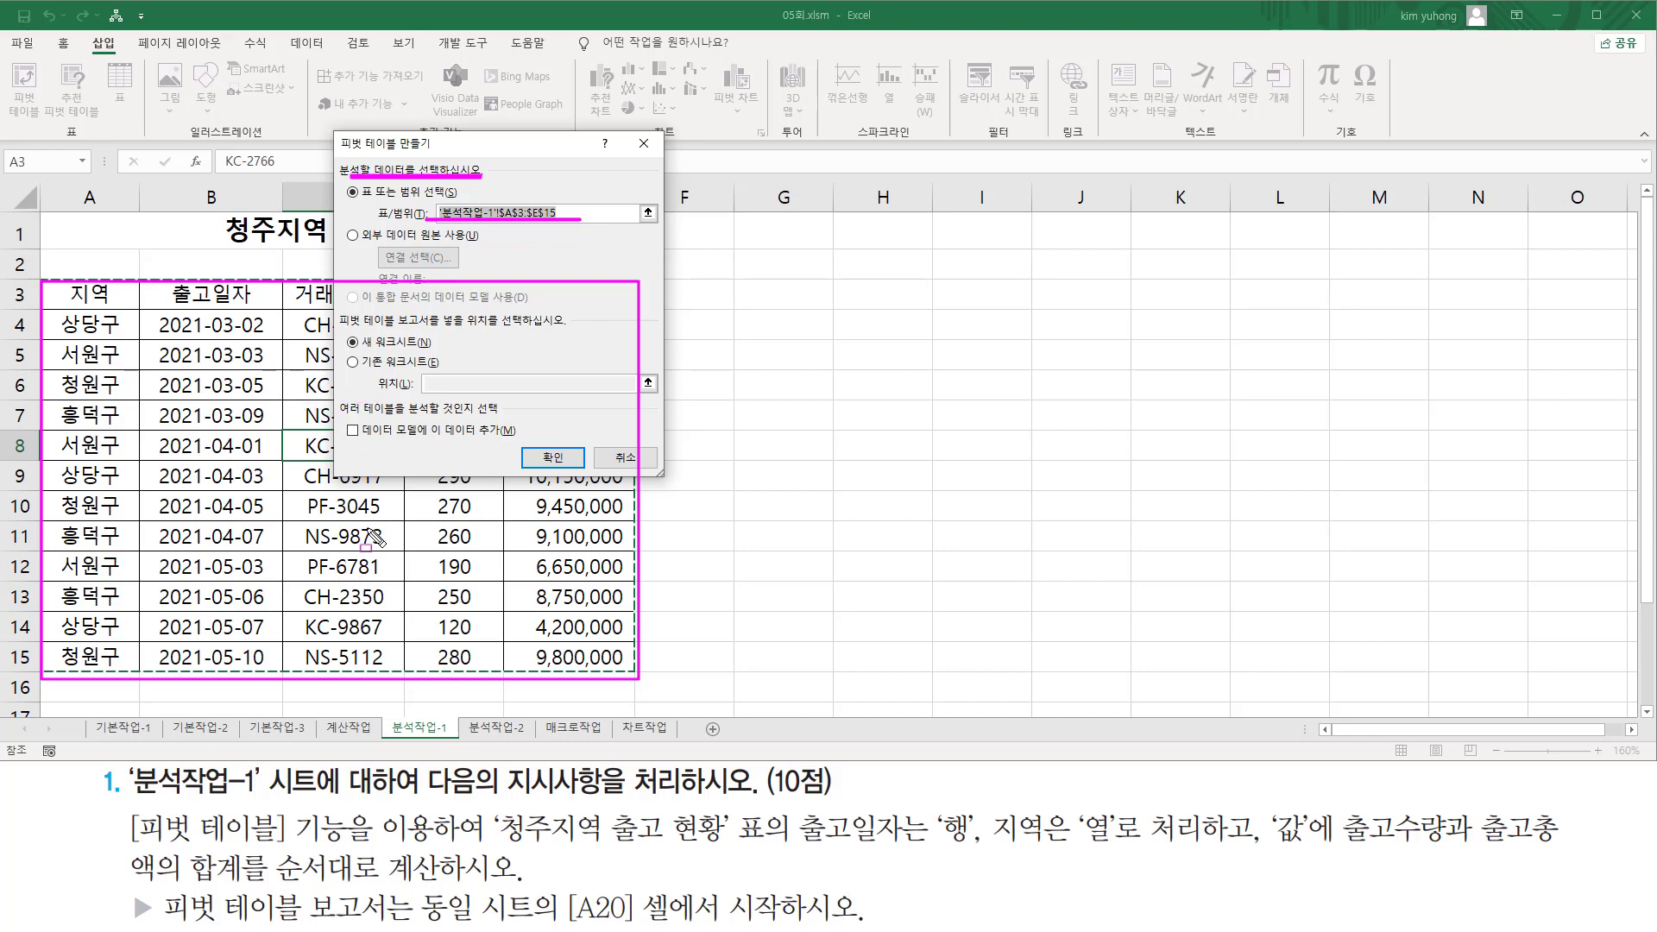
pyautogui.moveTo(343, 328); pyautogui.dragTo(565, 328)
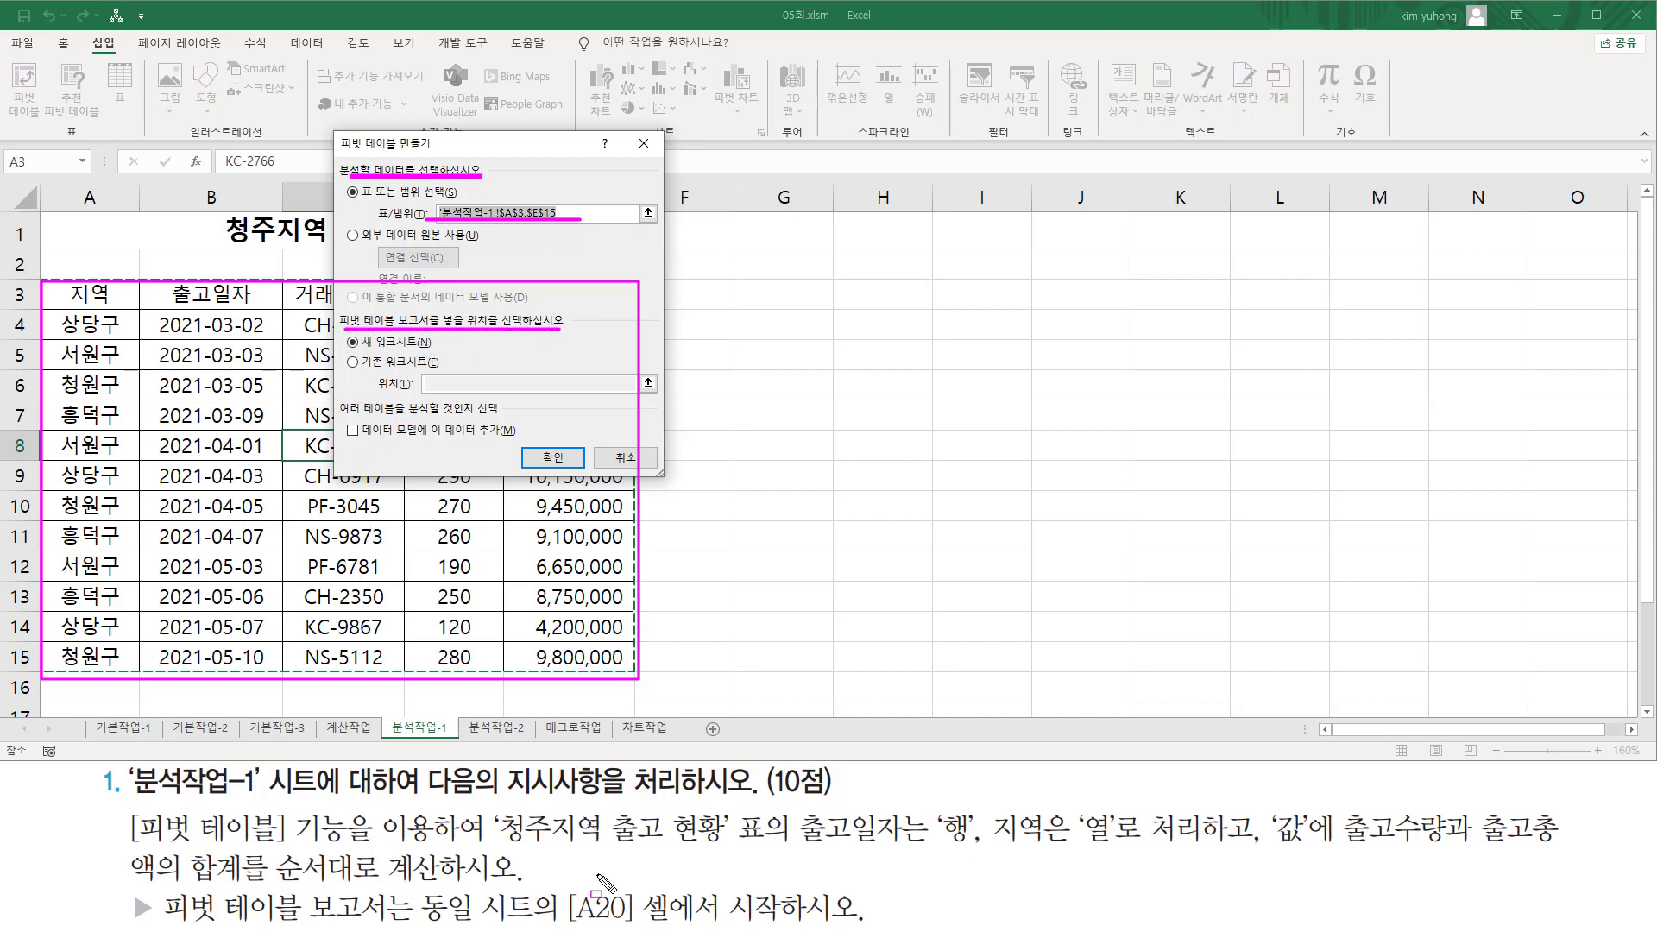
pyautogui.moveTo(414, 919); pyautogui.dragTo(649, 924)
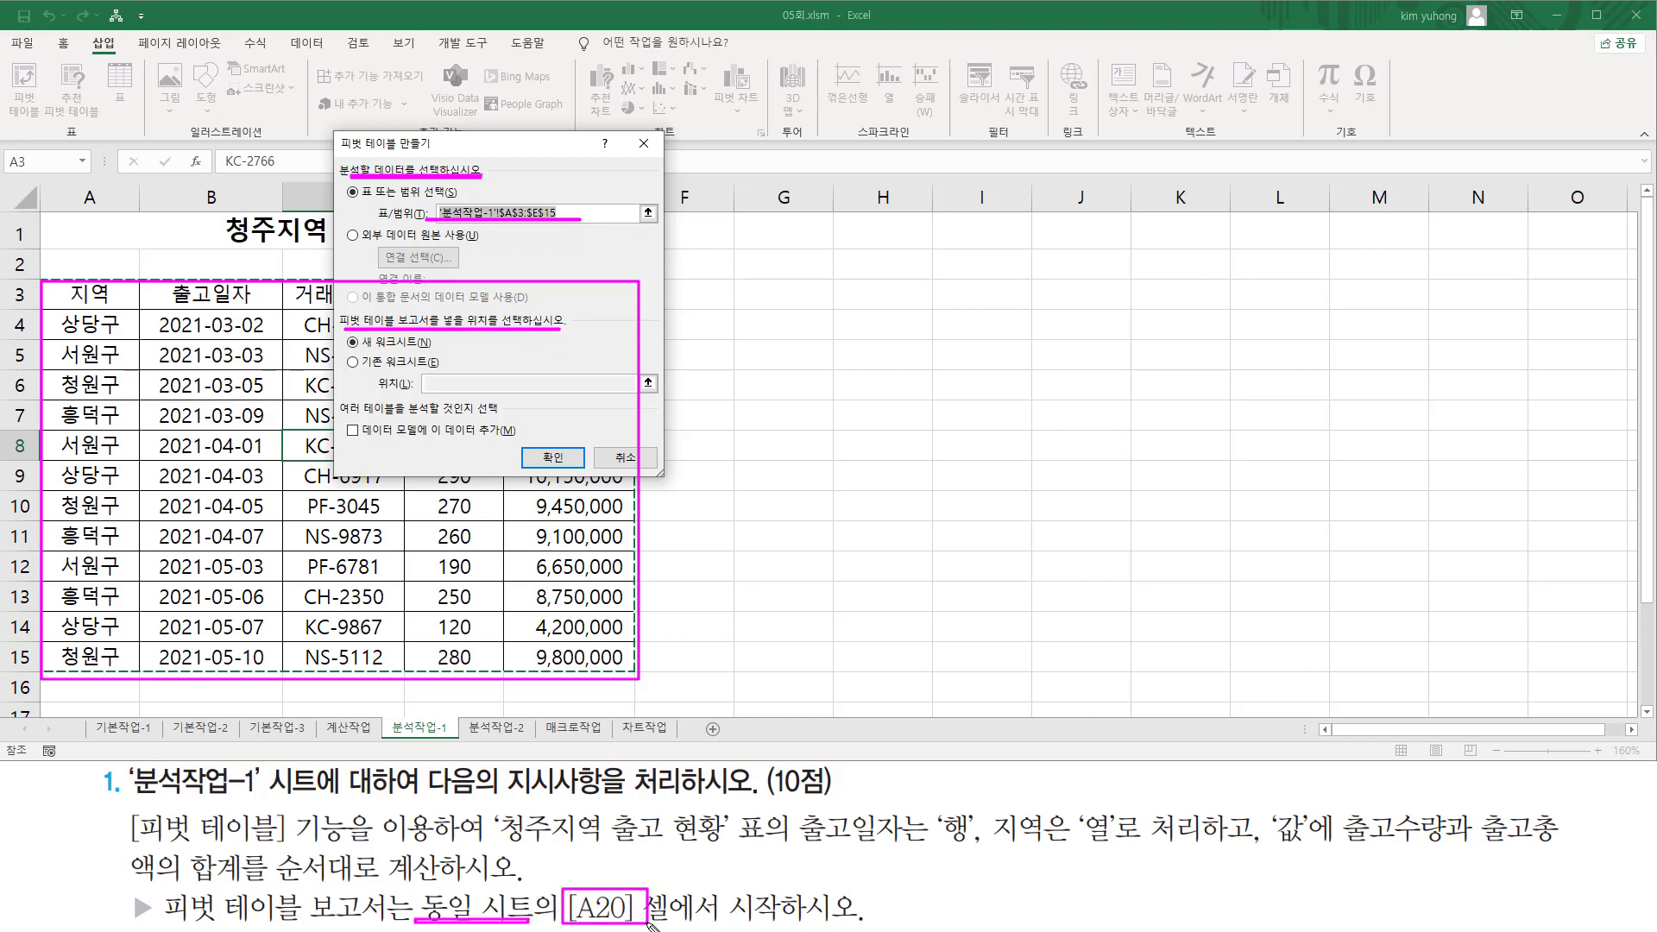
pyautogui.click(356, 362)
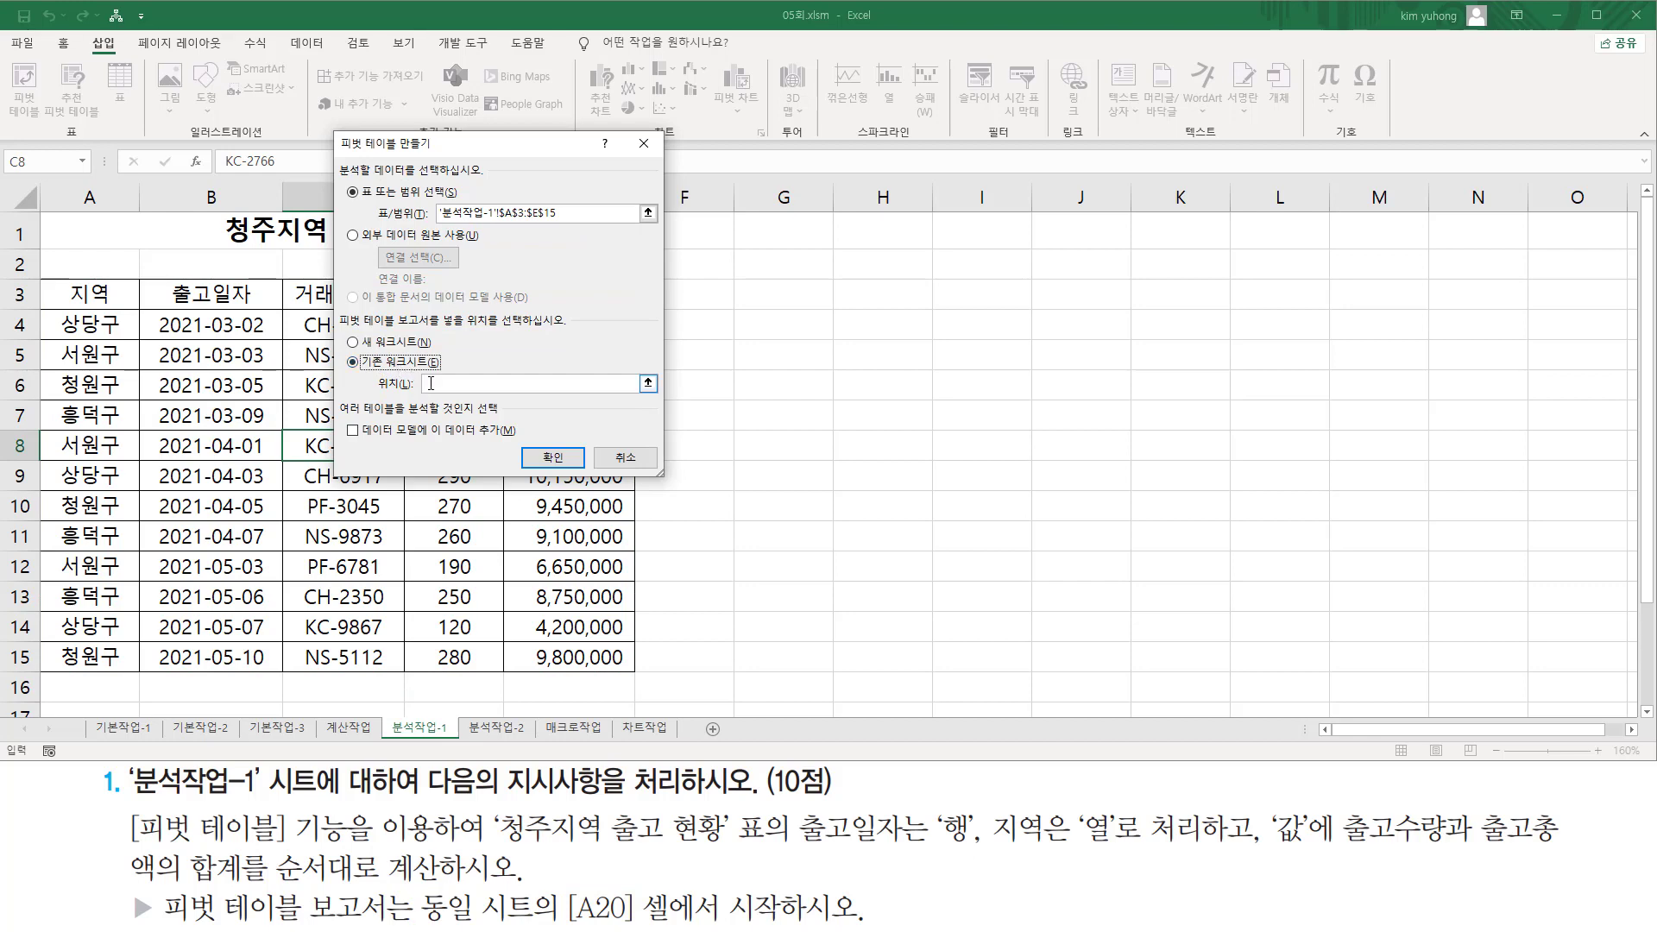
pyautogui.scroll(-5, 190, 591)
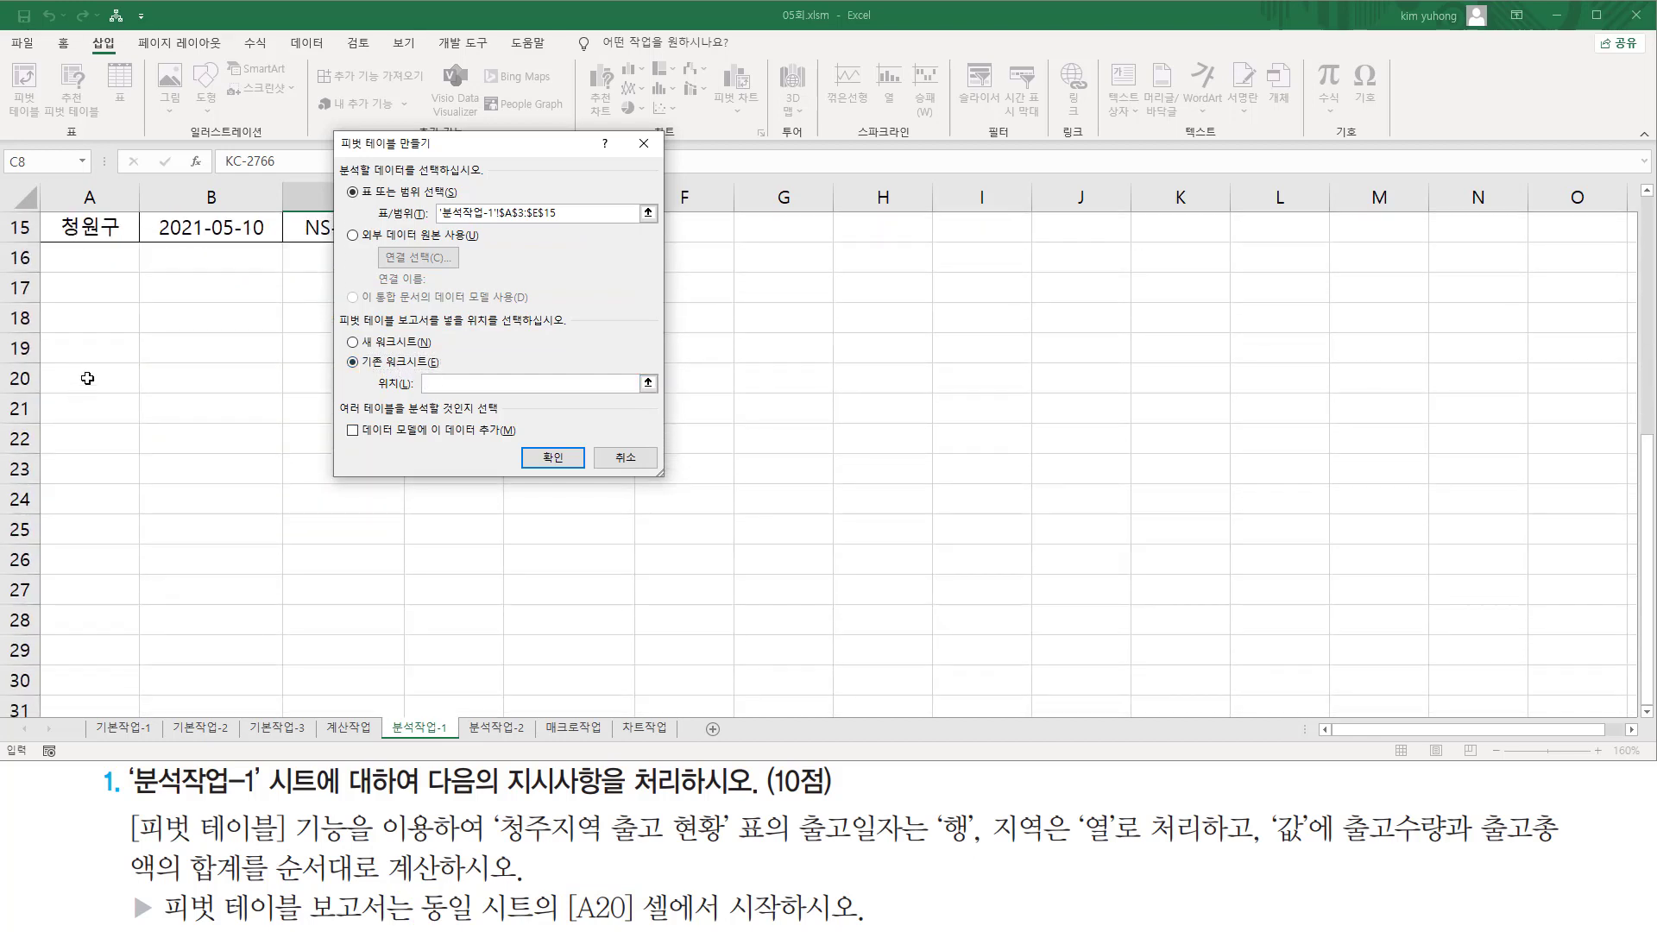
pyautogui.click(88, 378)
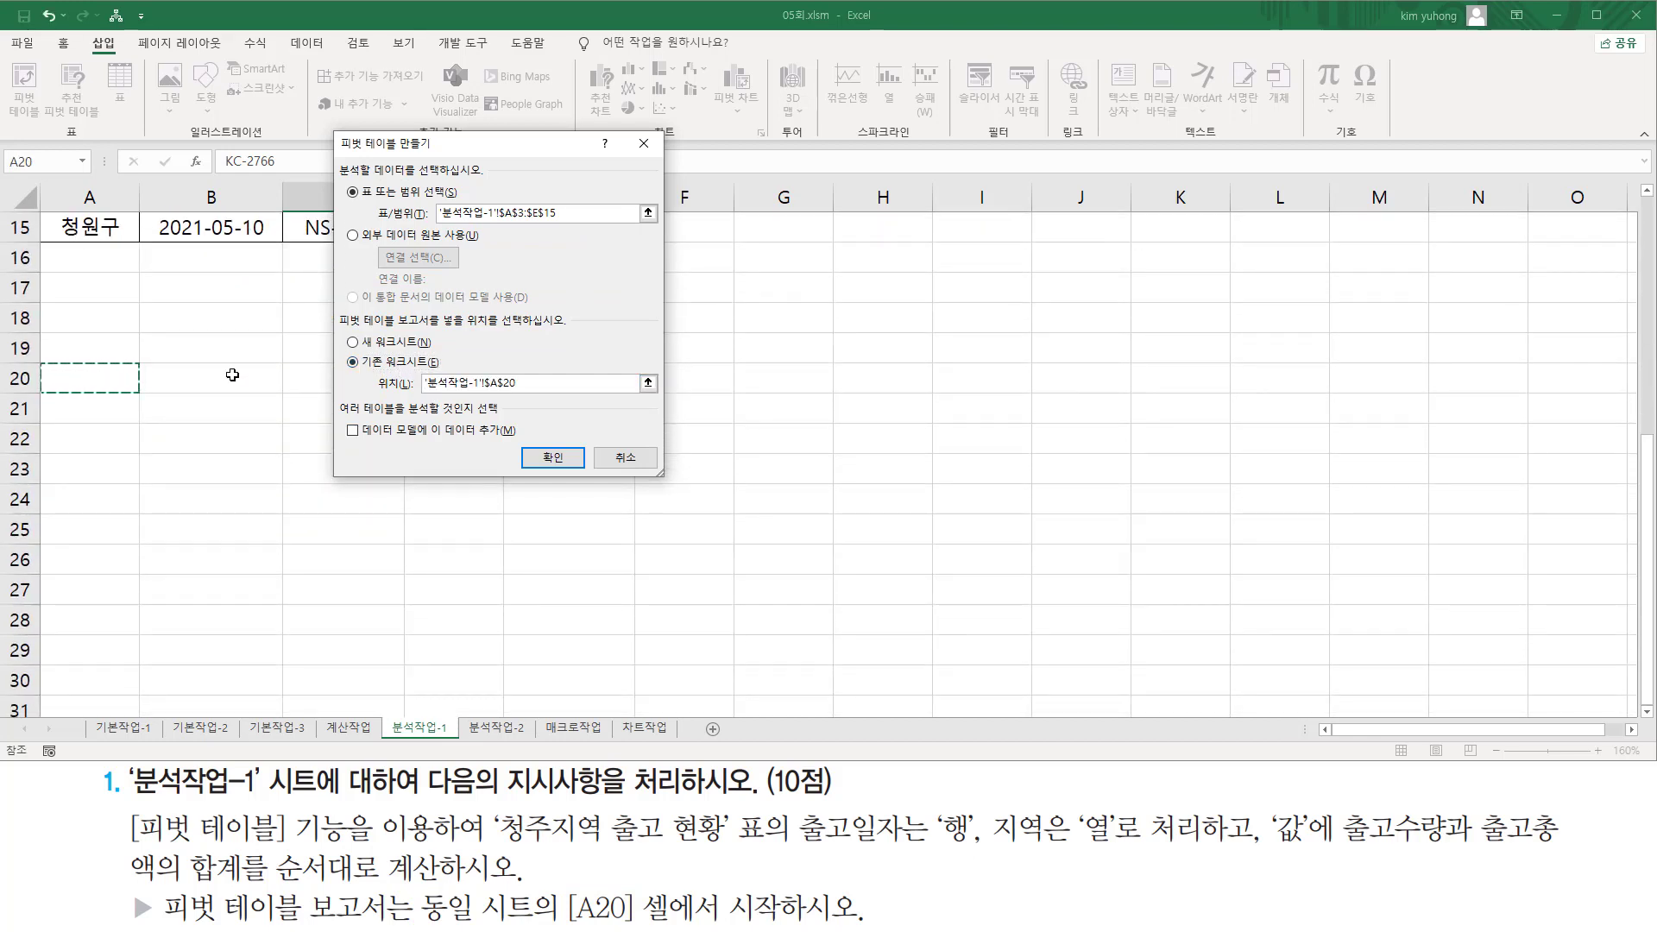
pyautogui.click(563, 460)
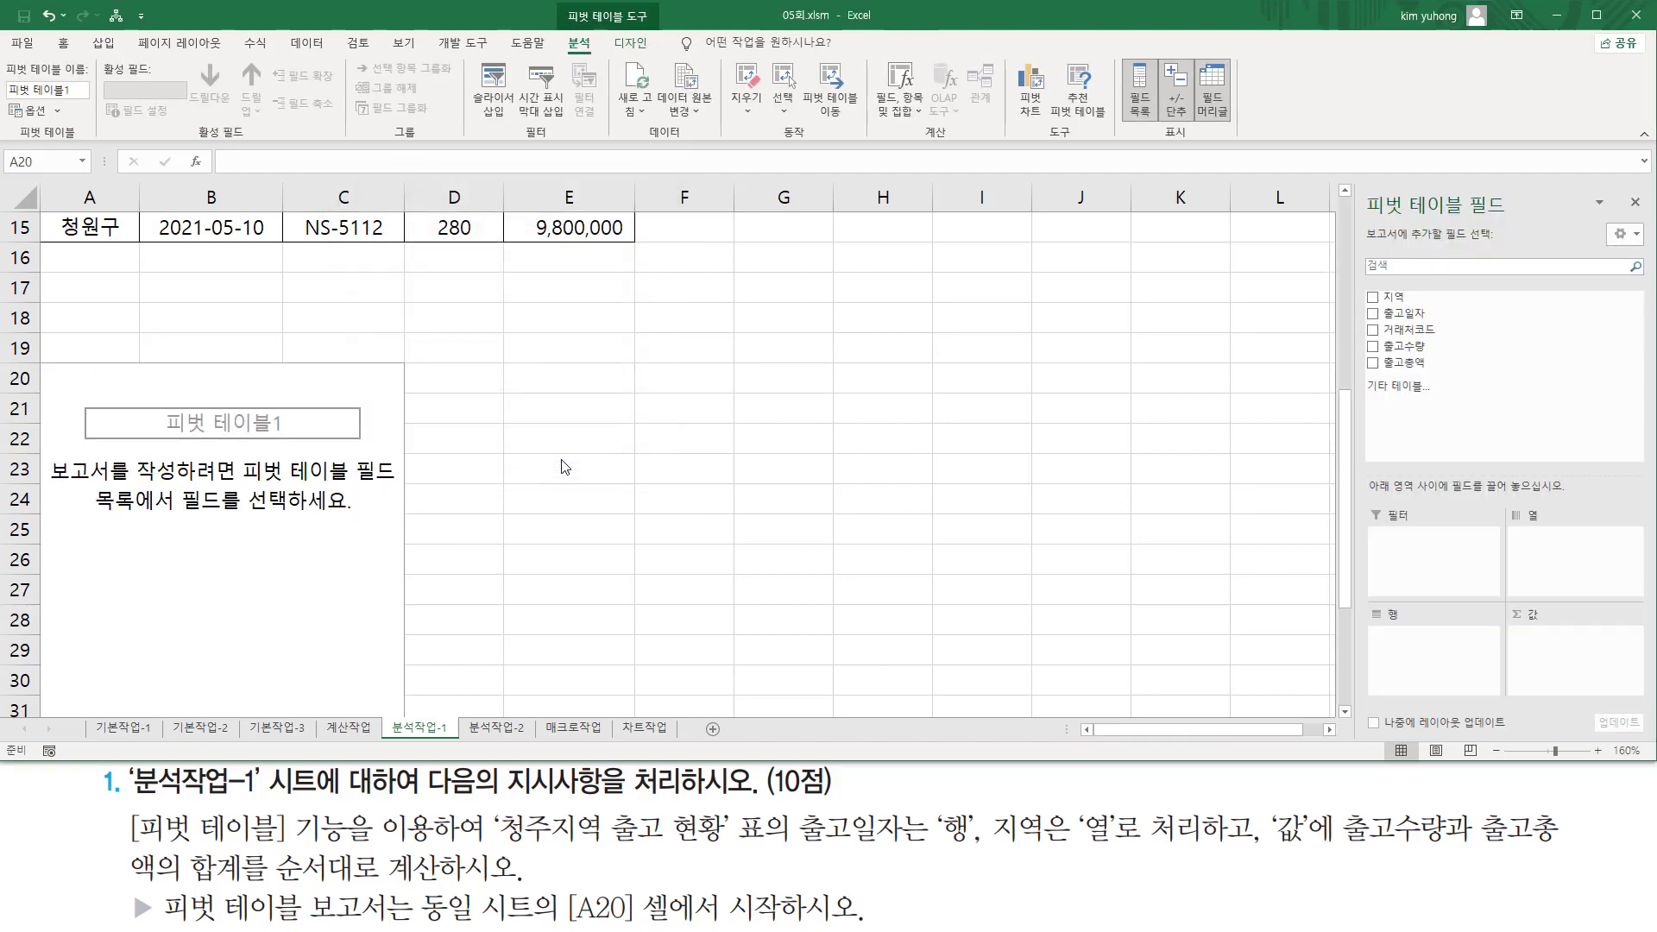
pyautogui.scroll(-2, 375, 492)
pyautogui.scroll(2, 324, 543)
pyautogui.moveTo(1362, 186); pyautogui.dragTo(1515, 227)
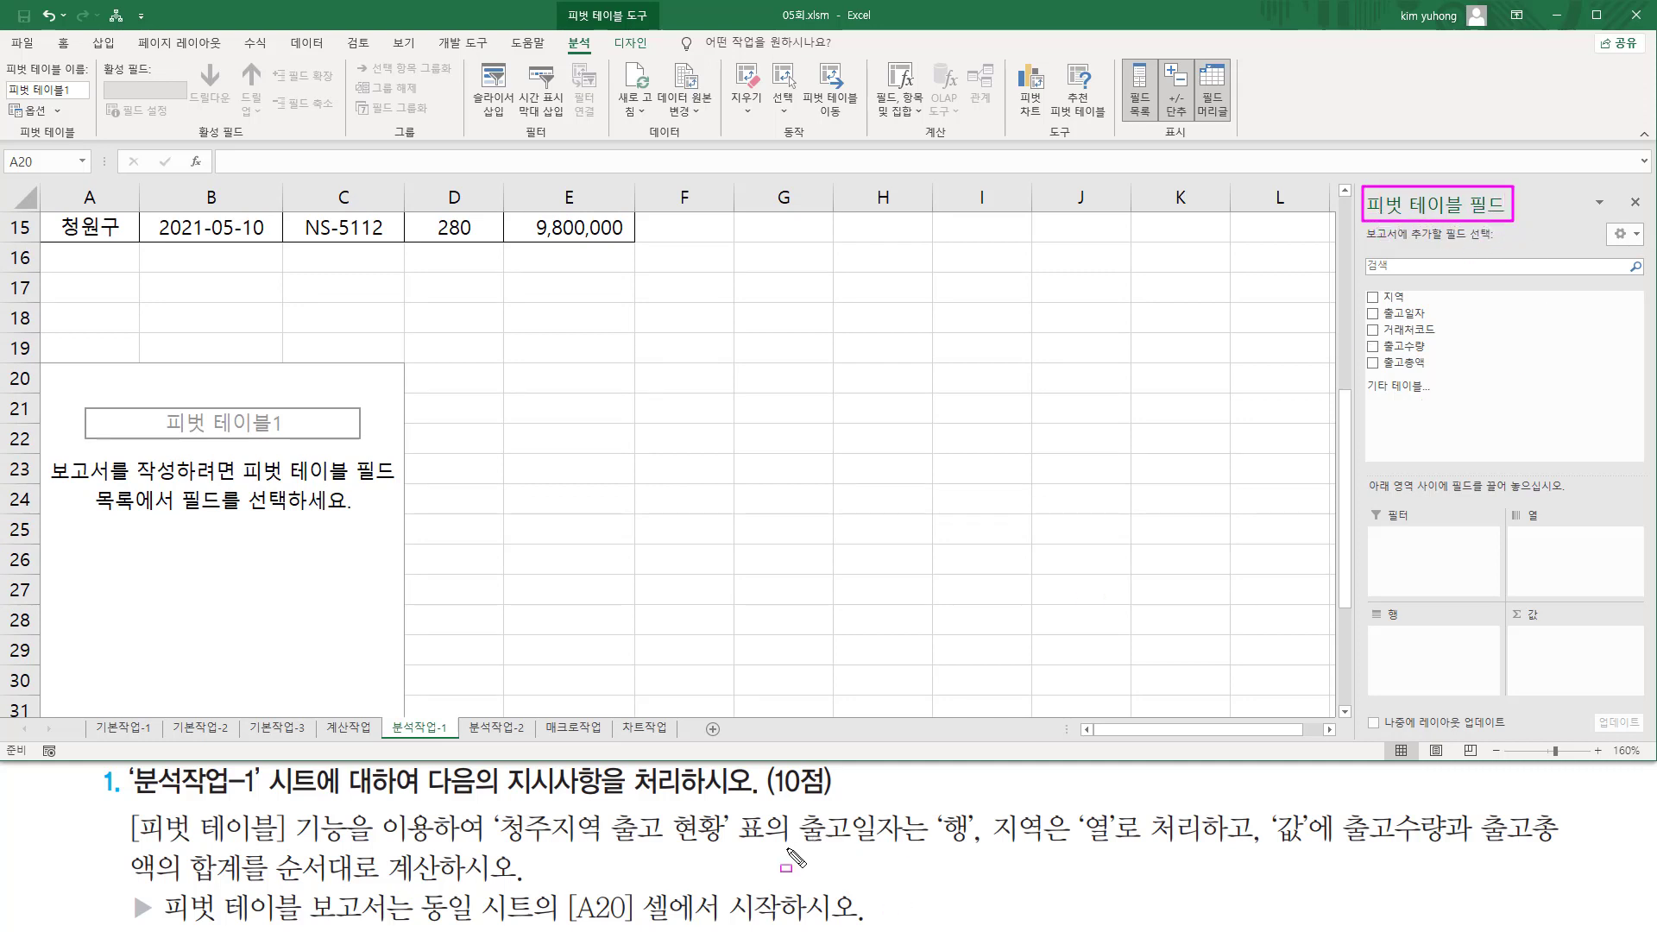
pyautogui.moveTo(791, 807)
pyautogui.mouseDown()
pyautogui.moveTo(801, 842)
pyautogui.moveTo(1573, 858)
pyautogui.mouseUp()
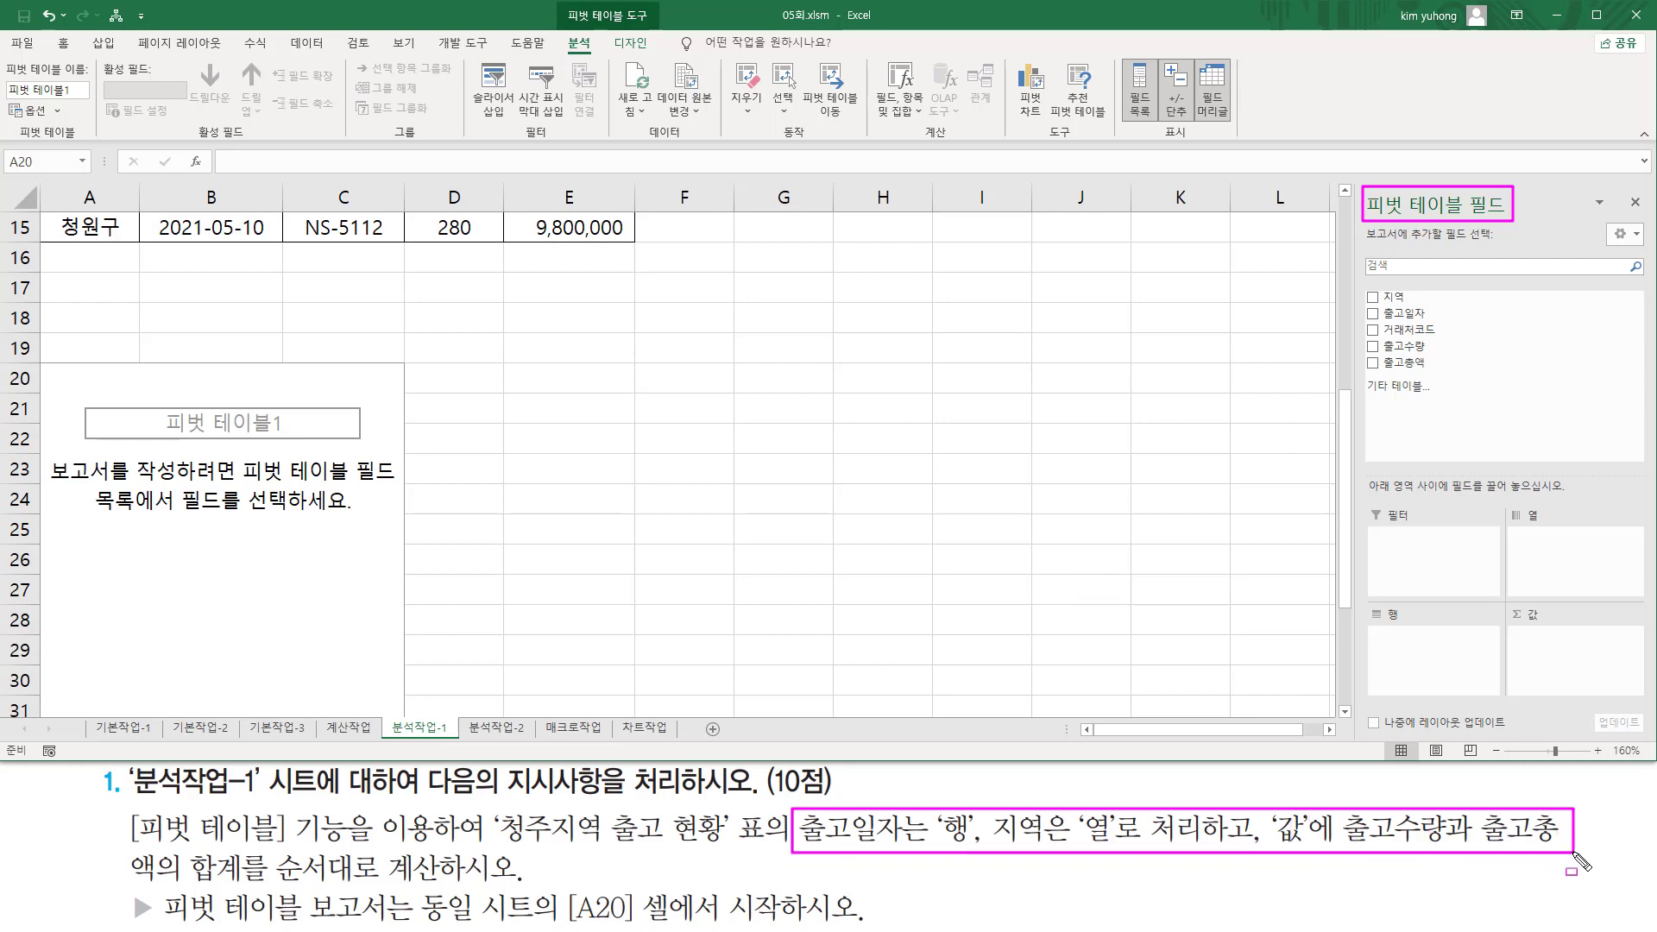
pyautogui.press('Escape')
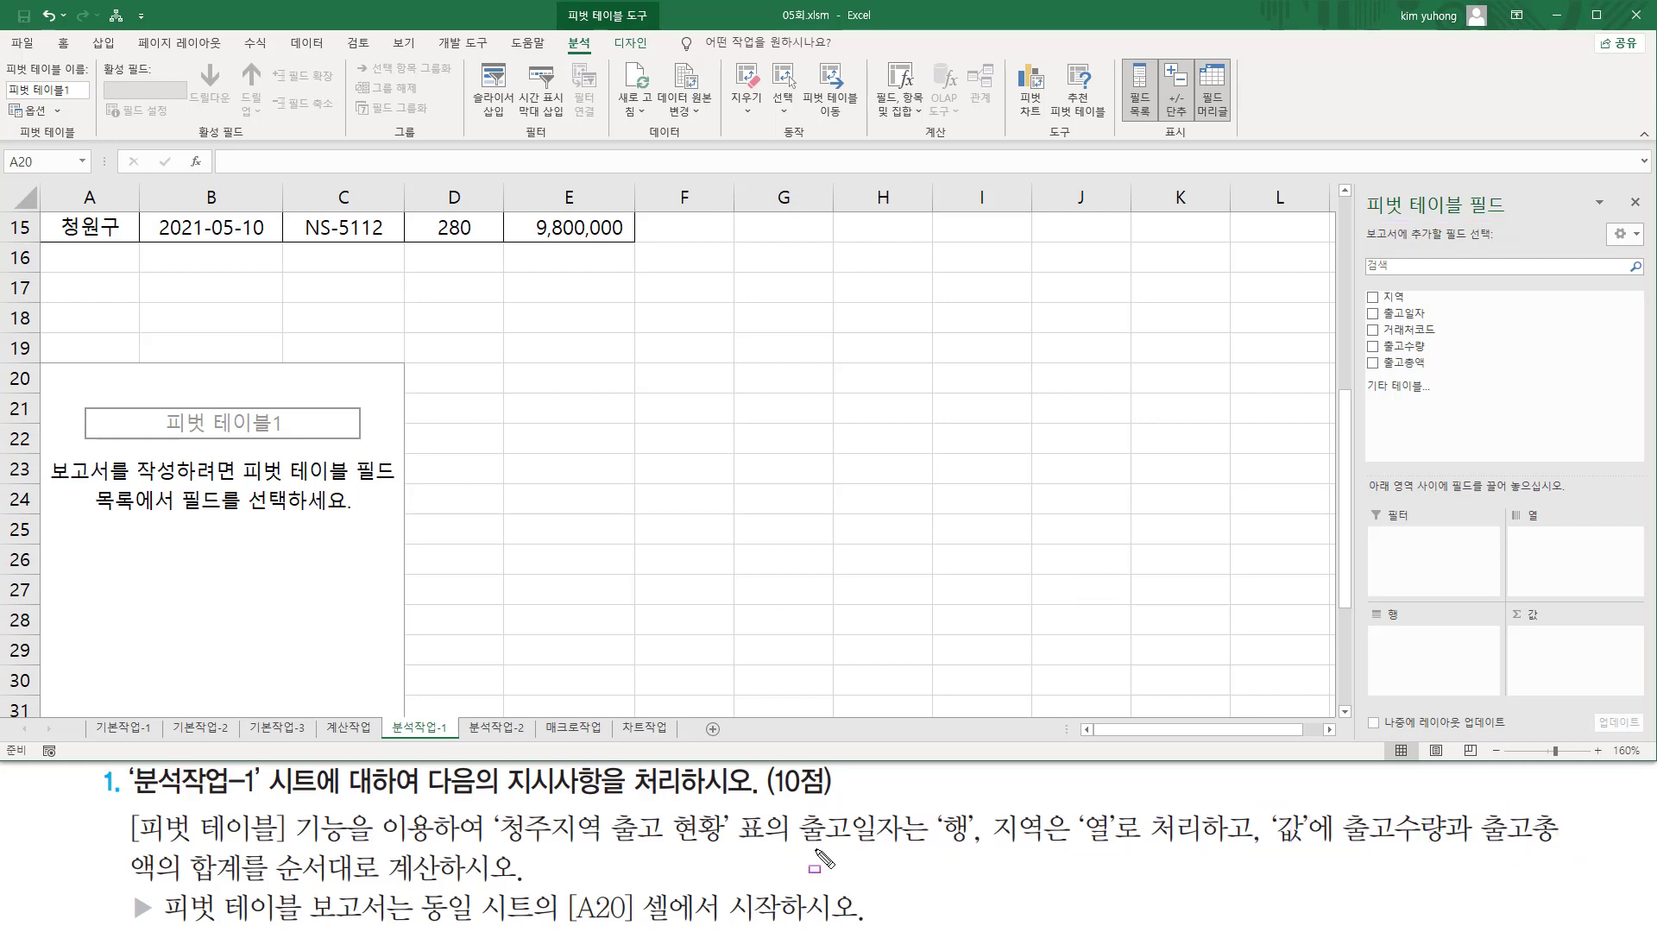
# Place the 출고일자 field in the pivot table's rows and the 지역 field in its columns.
pyautogui.moveTo(823, 858)
pyautogui.mouseDown()
pyautogui.moveTo(1001, 858)
pyautogui.moveTo(1013, 828)
pyautogui.moveTo(983, 796)
pyautogui.mouseUp()
pyautogui.press('Escape')
pyautogui.moveTo(1423, 320); pyautogui.dragTo(1430, 663)
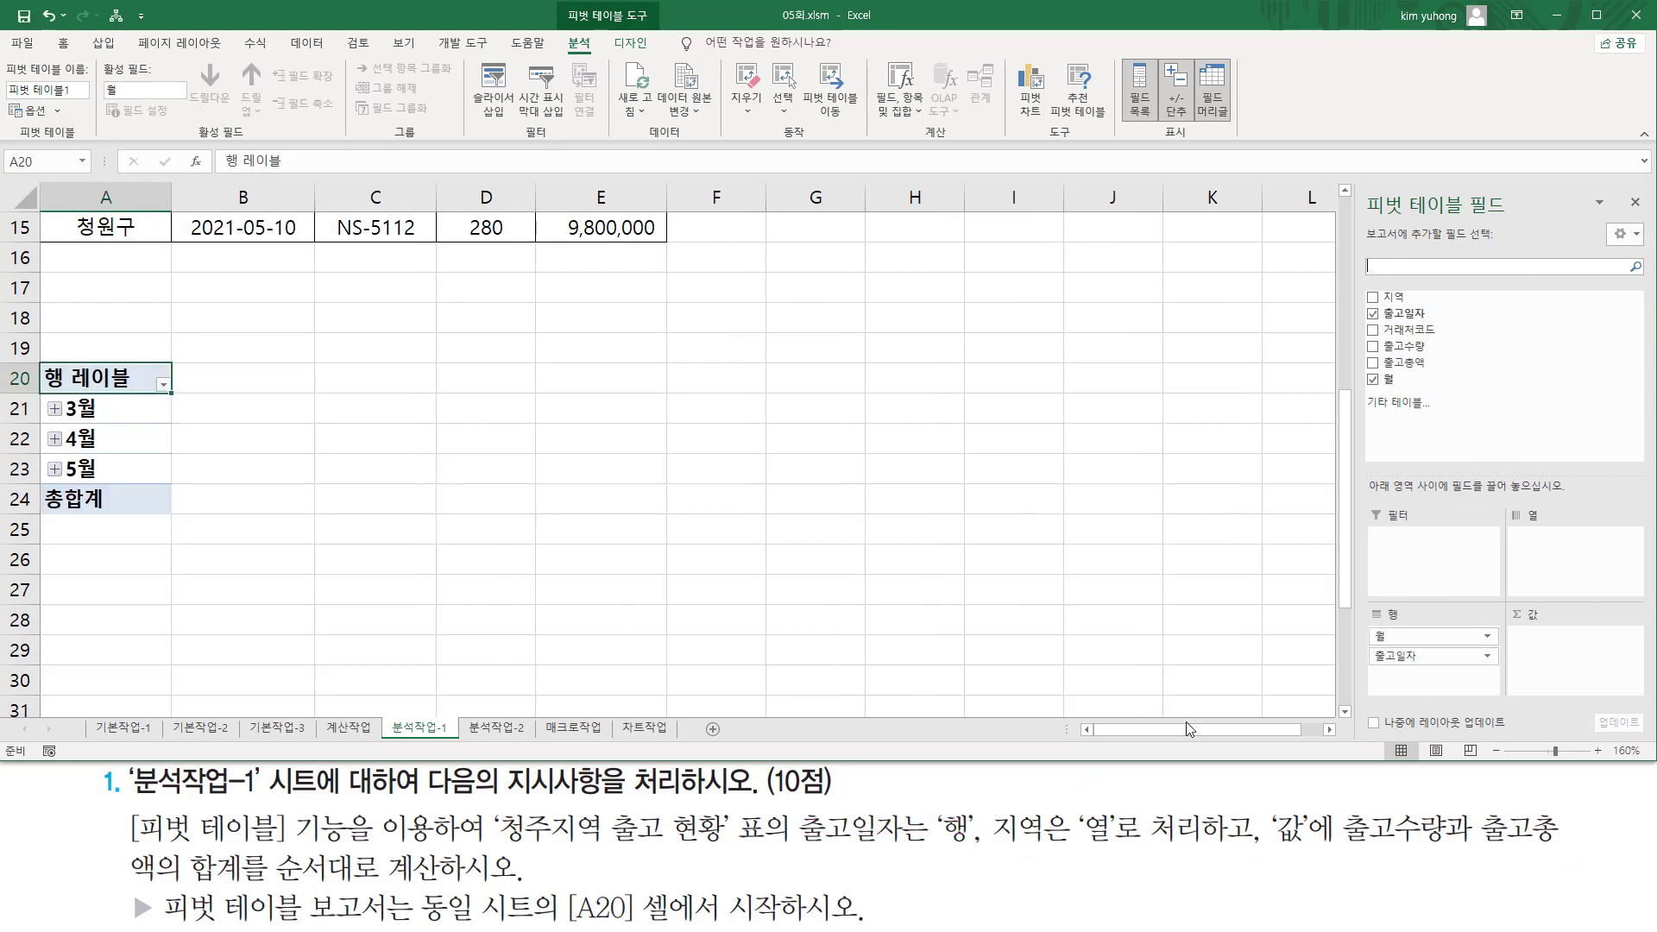
pyautogui.moveTo(990, 847)
pyautogui.mouseDown()
pyautogui.moveTo(1131, 850)
pyautogui.moveTo(1200, 802)
pyautogui.mouseUp()
pyautogui.moveTo(1394, 297)
pyautogui.mouseDown()
pyautogui.moveTo(1425, 314)
pyautogui.moveTo(1557, 531)
pyautogui.moveTo(1536, 552)
pyautogui.mouseUp()
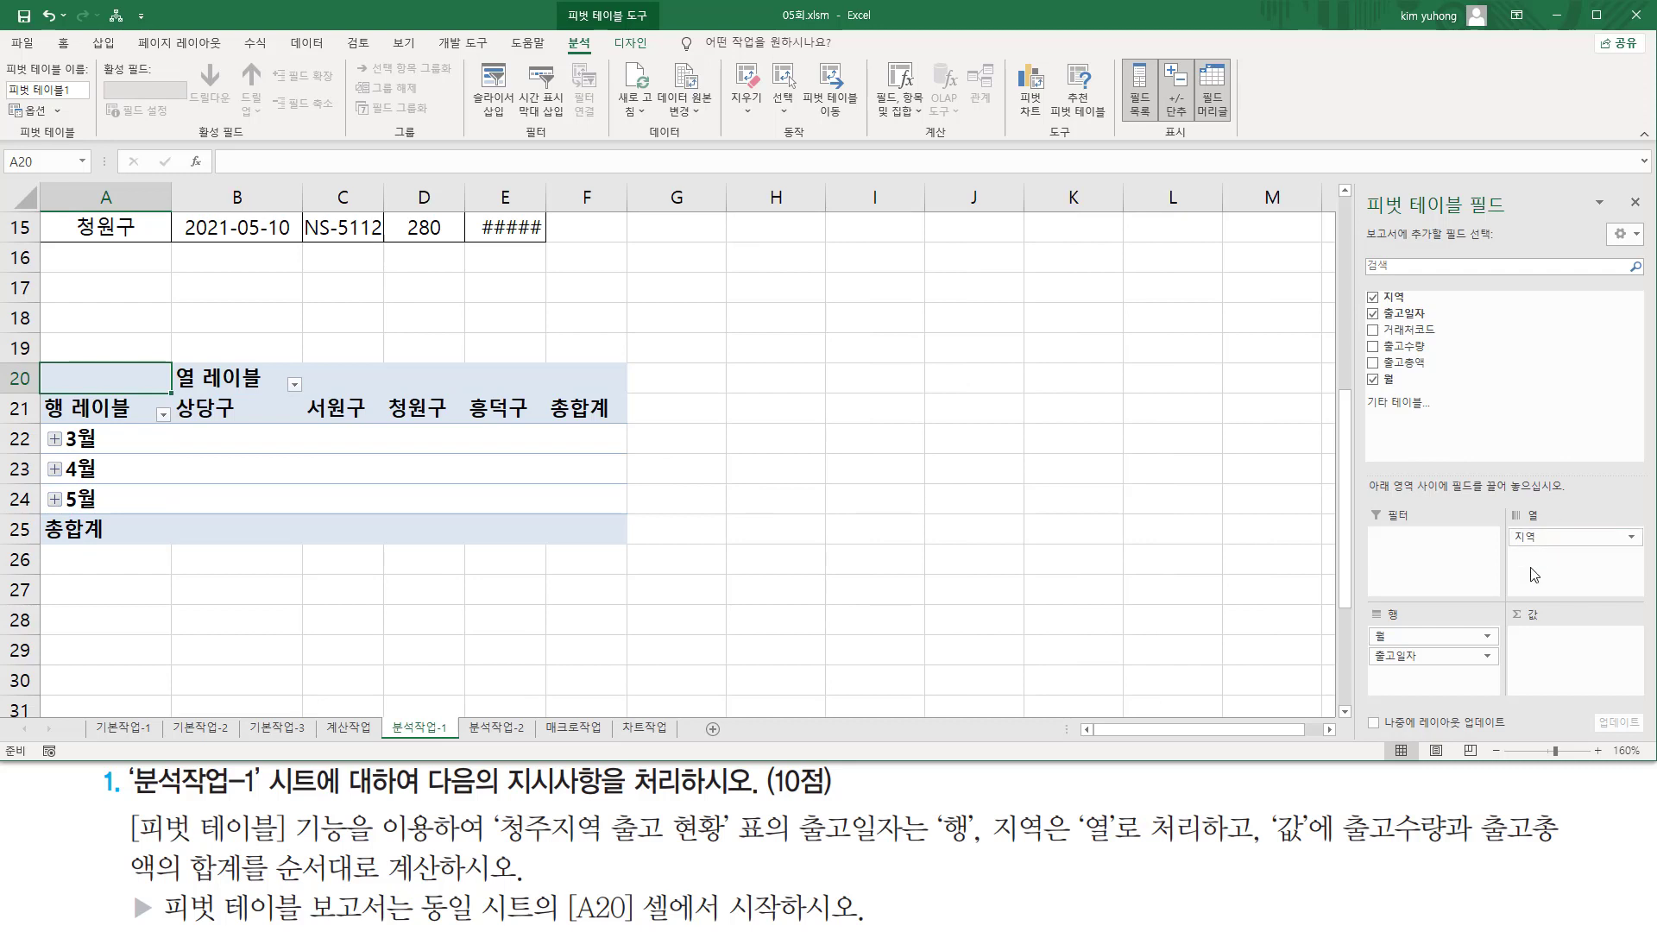
# Add 출고수량 and then 출고총액 to the pivot table's values as sums.
pyautogui.moveTo(1272, 802)
pyautogui.mouseDown()
pyautogui.moveTo(1305, 861)
pyautogui.moveTo(1573, 849)
pyautogui.mouseUp()
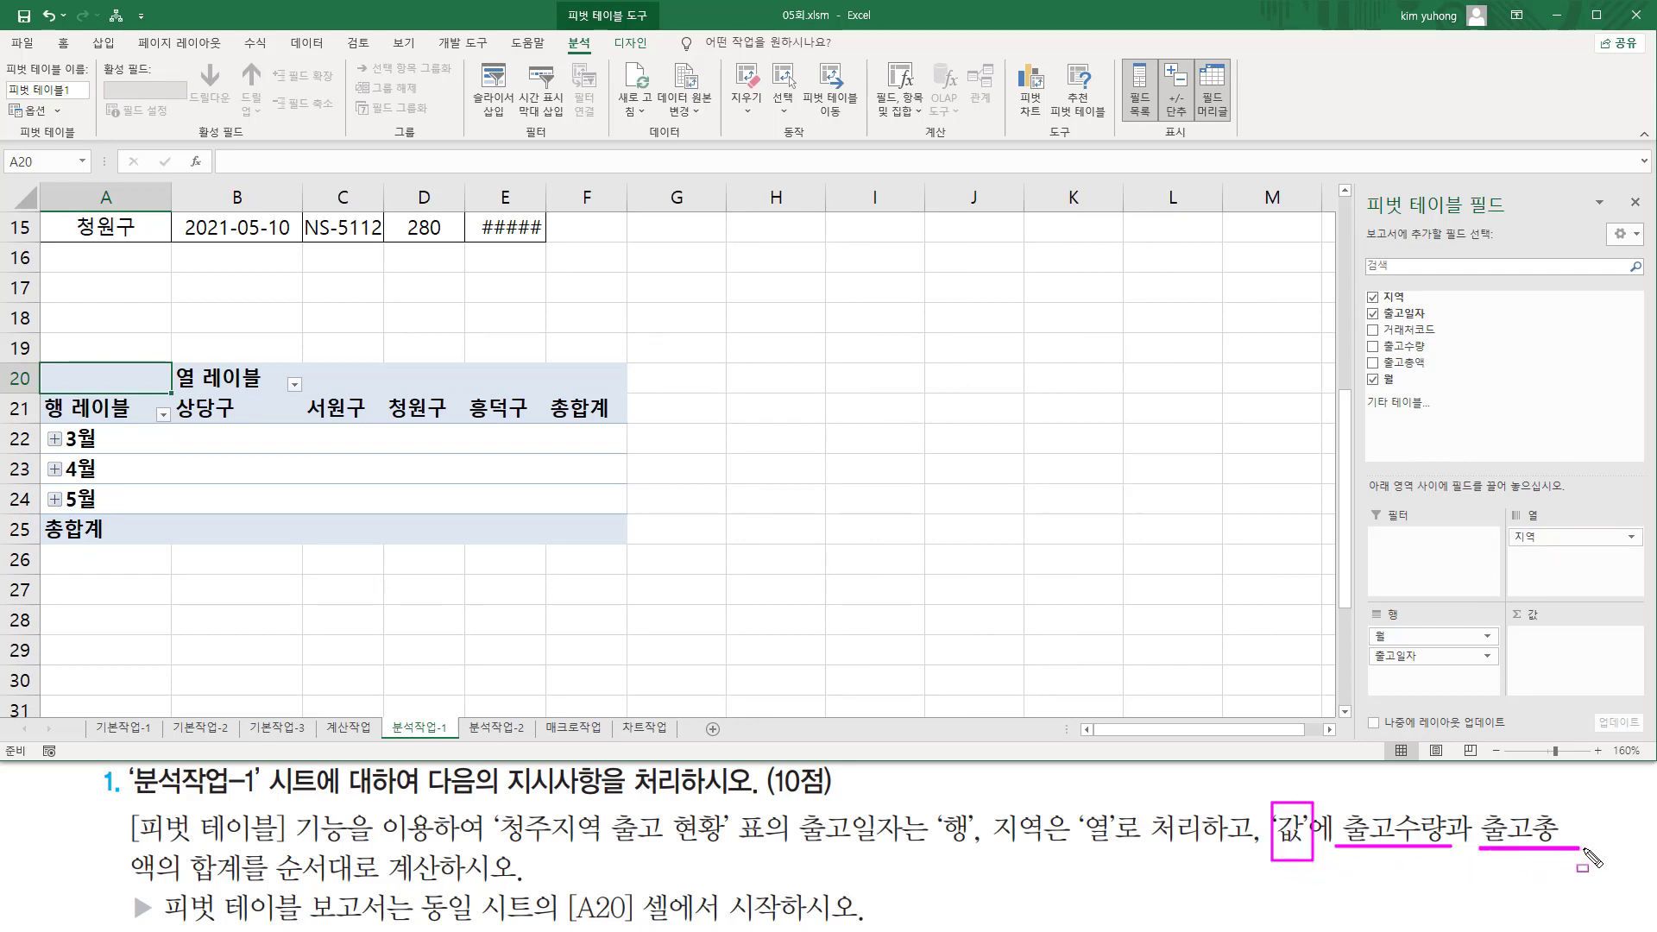
pyautogui.moveTo(129, 882); pyautogui.dragTo(451, 892)
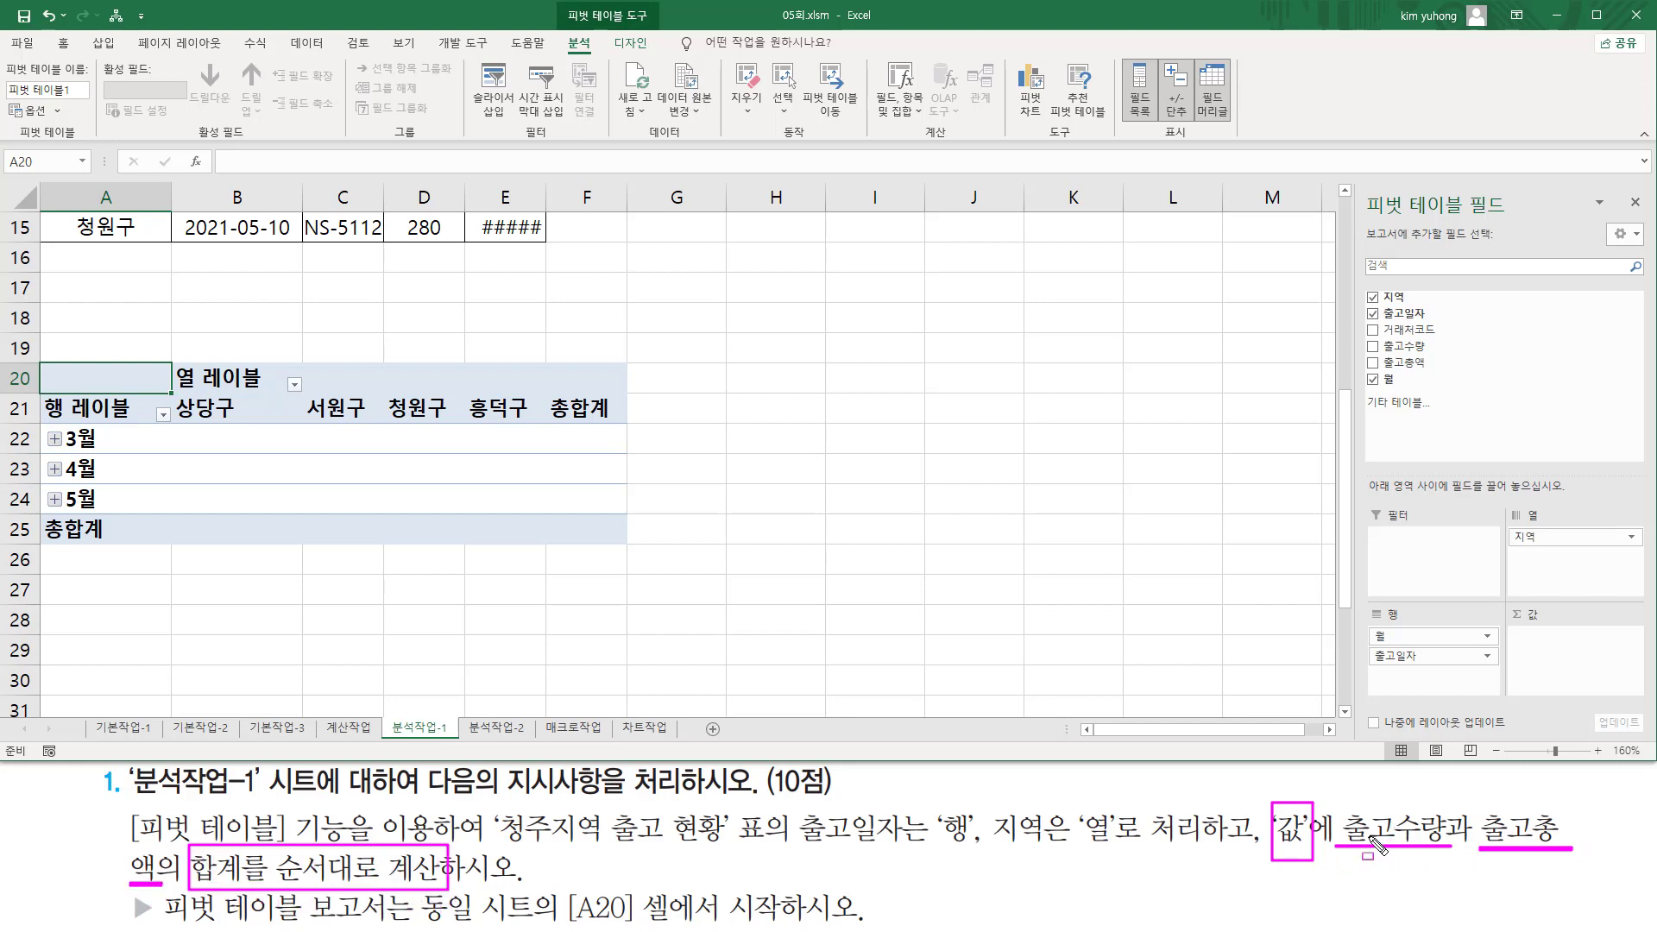
pyautogui.press('Escape')
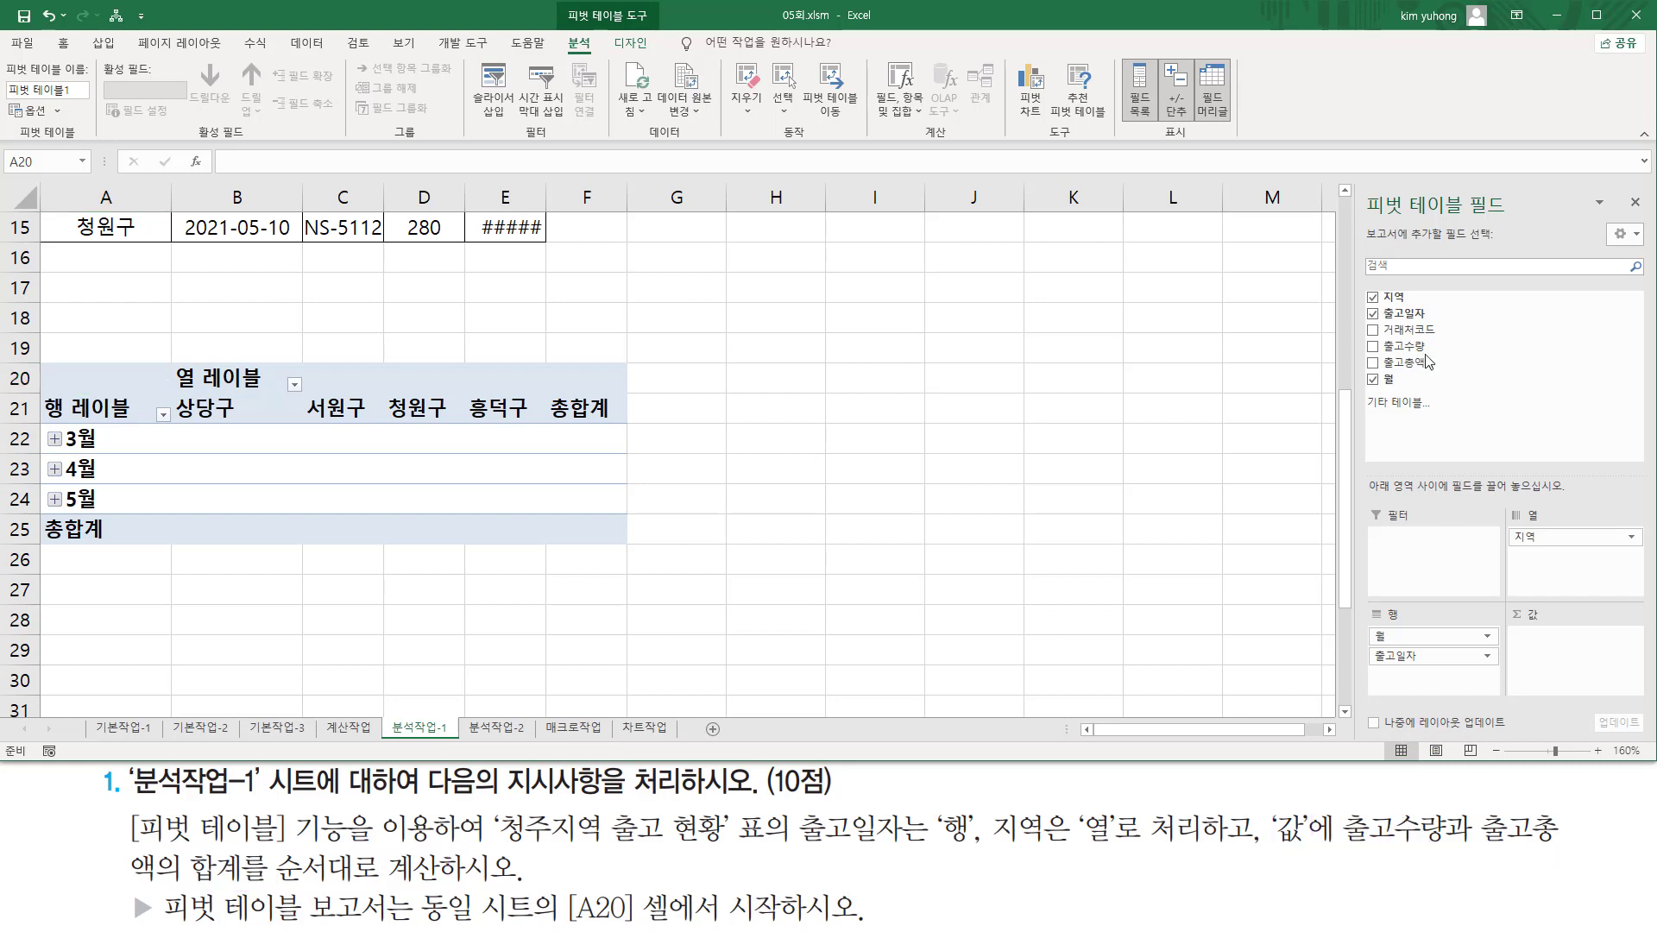
pyautogui.moveTo(1410, 347); pyautogui.dragTo(1553, 651)
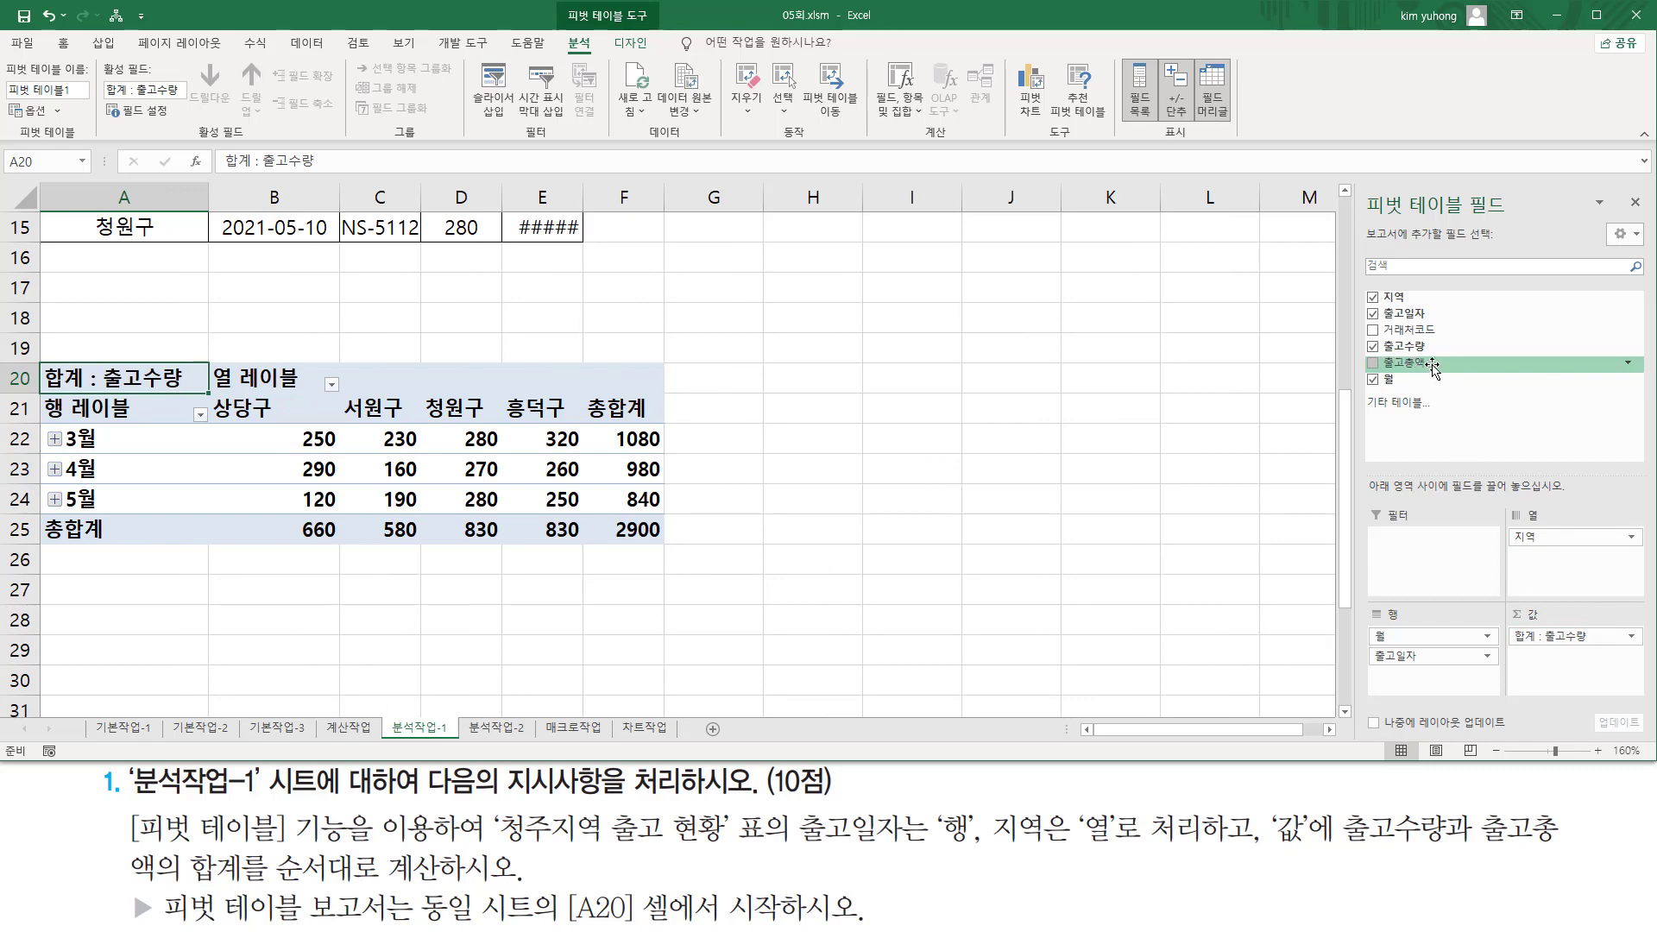
pyautogui.moveTo(1413, 367); pyautogui.dragTo(1556, 661)
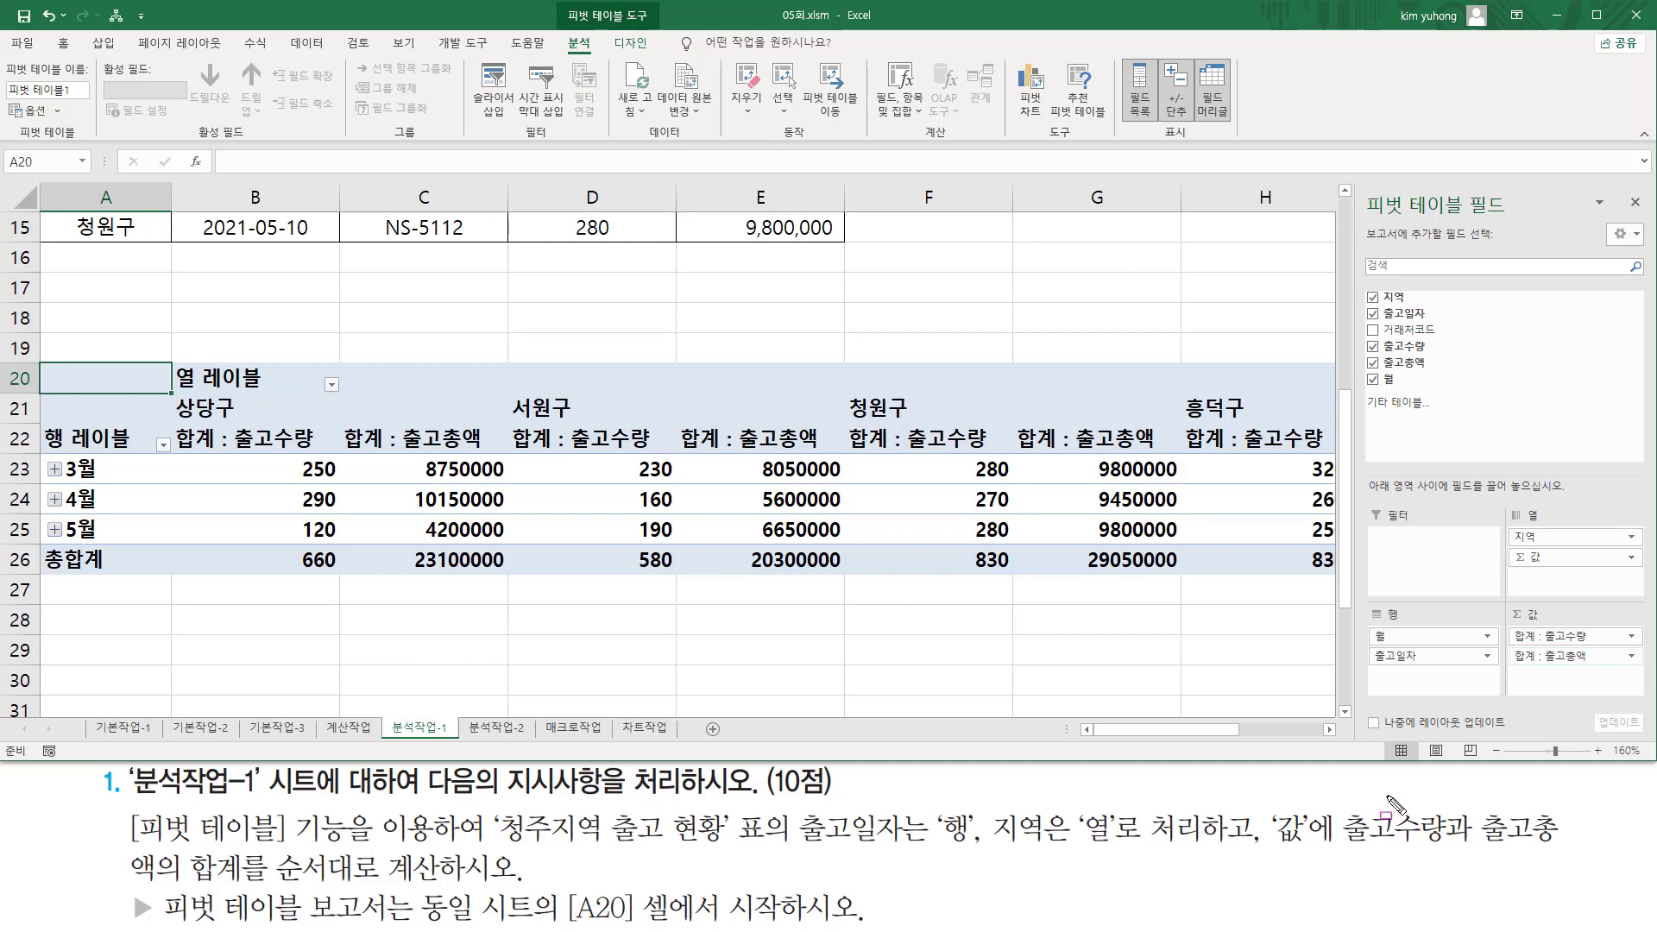
pyautogui.moveTo(1337, 850); pyautogui.dragTo(1566, 850)
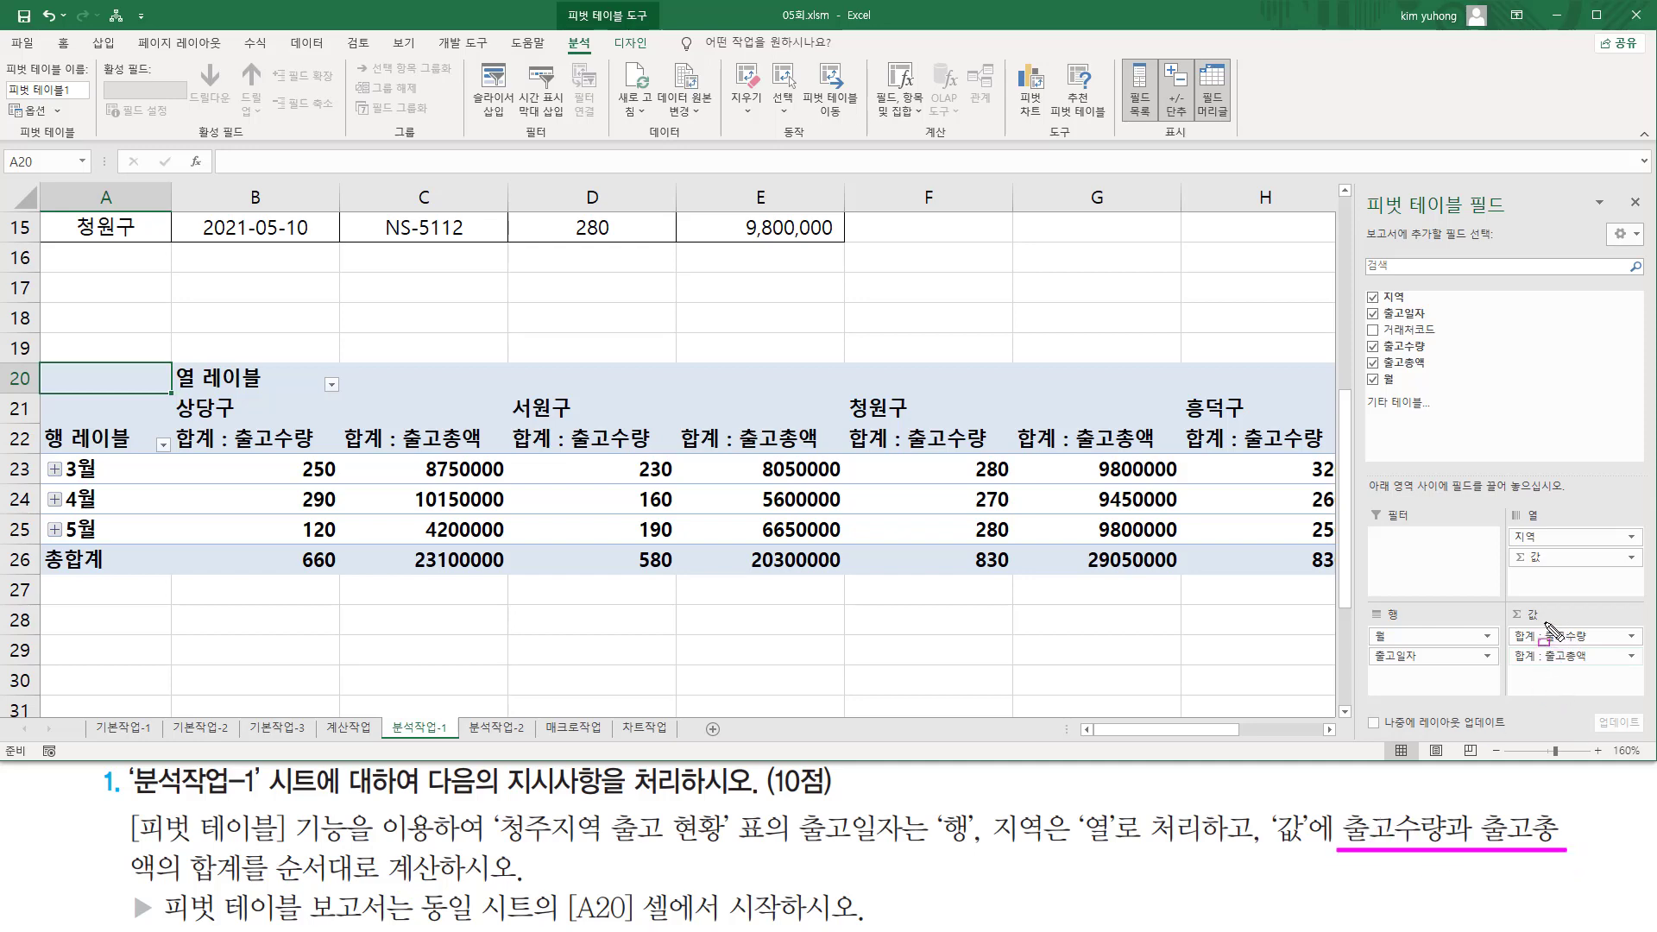
pyautogui.moveTo(1544, 622)
pyautogui.mouseDown()
pyautogui.moveTo(1599, 645)
pyautogui.moveTo(1604, 665)
pyautogui.mouseUp()
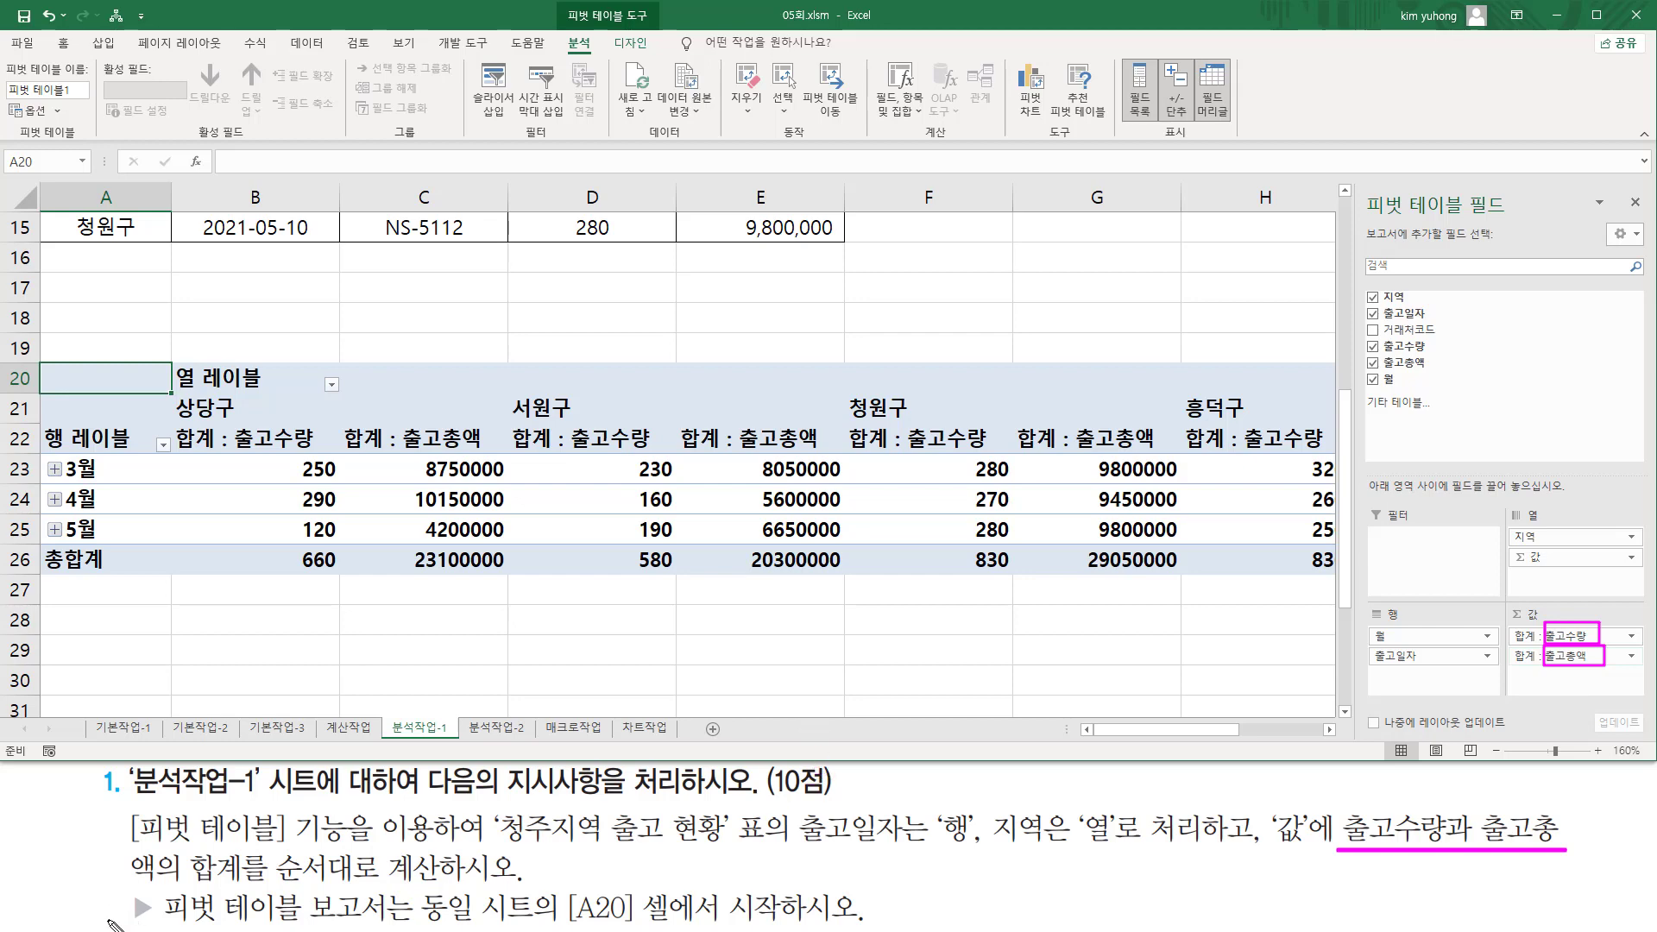
pyautogui.moveTo(109, 922); pyautogui.dragTo(889, 921)
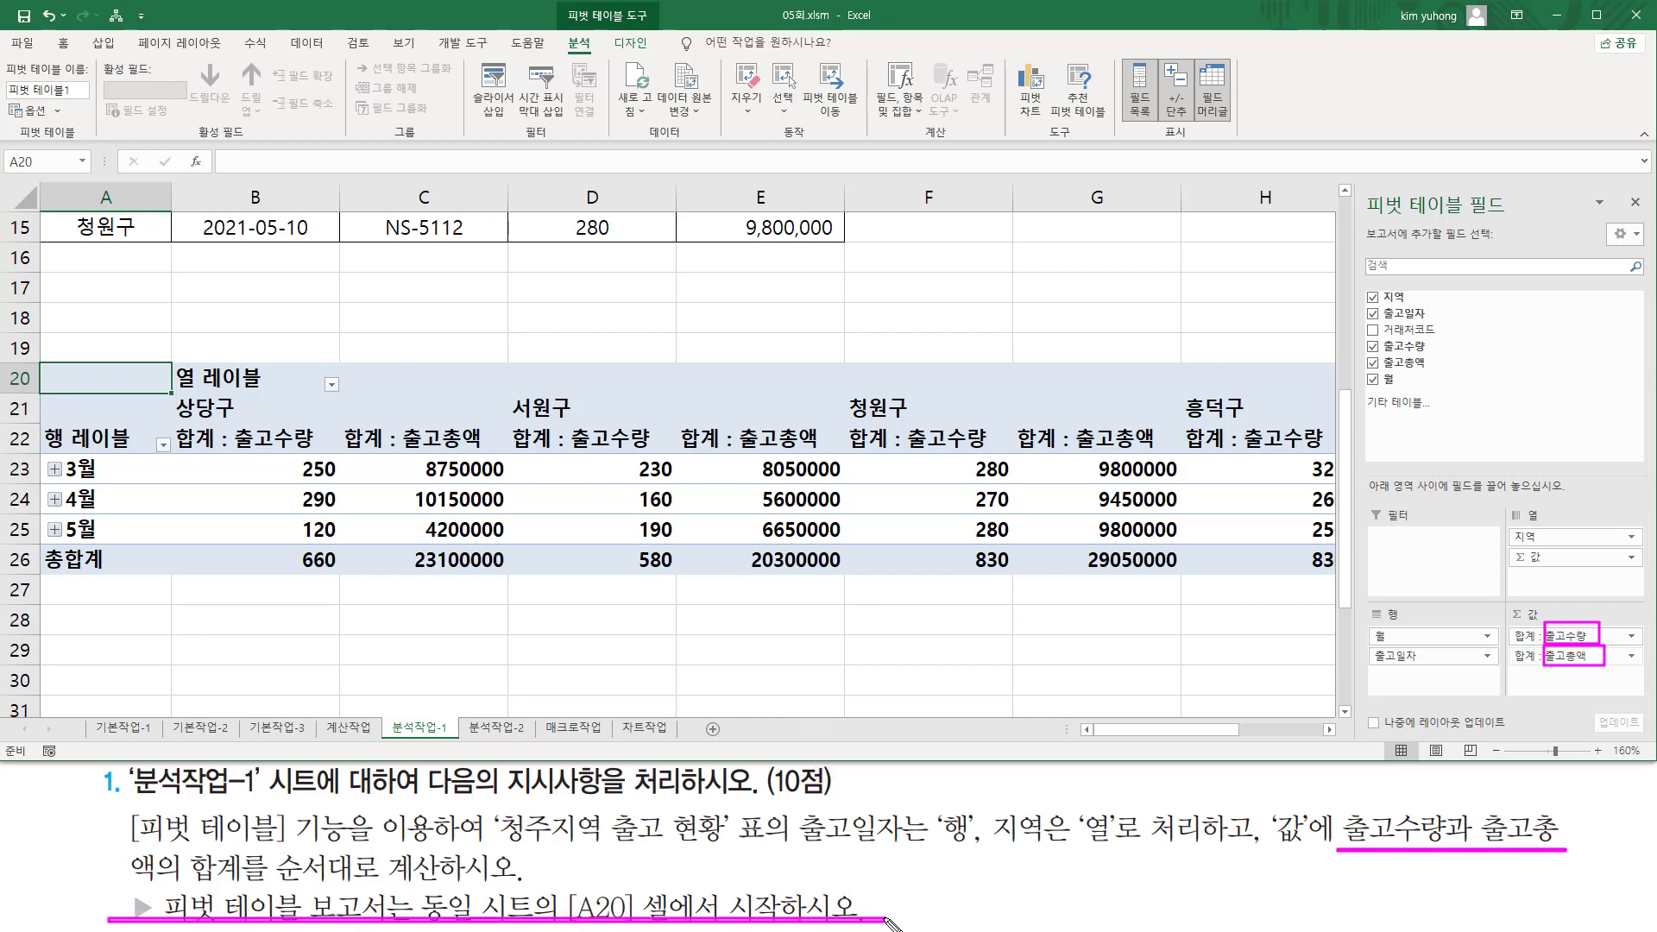
# Move the Σ 값 item from the pivot table's columns to its rows, below 출고일자.
pyautogui.scroll(-3, 279, 763)
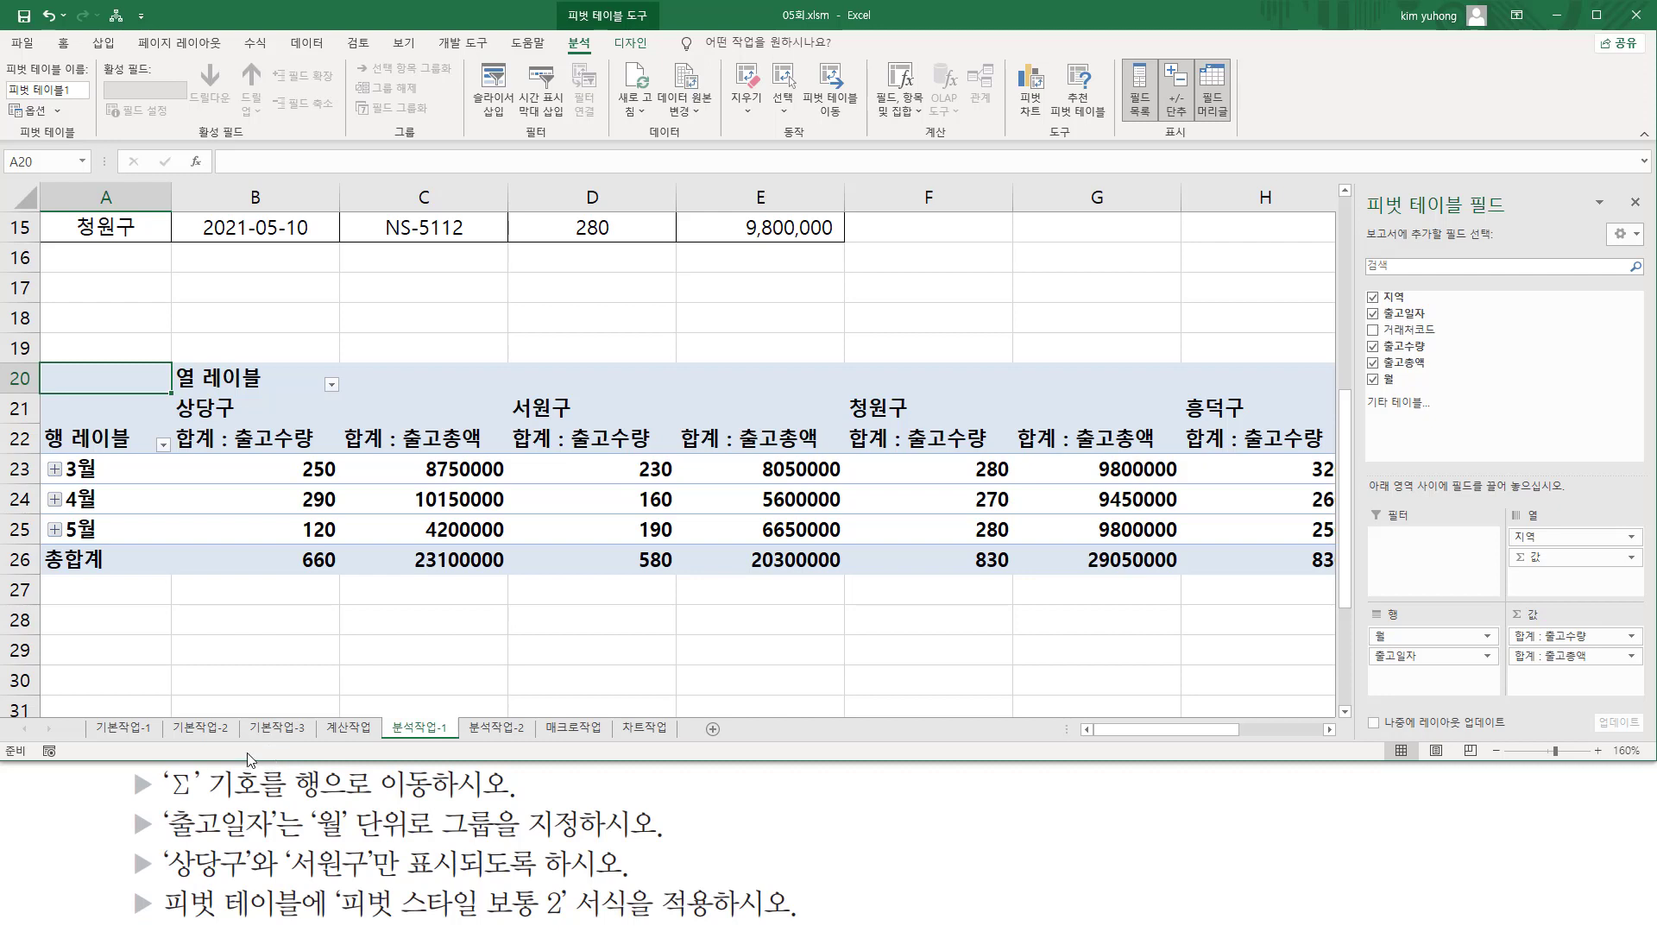
pyautogui.moveTo(159, 802)
pyautogui.mouseDown()
pyautogui.moveTo(207, 806)
pyautogui.moveTo(203, 770)
pyautogui.mouseUp()
pyautogui.moveTo(293, 801); pyautogui.dragTo(440, 802)
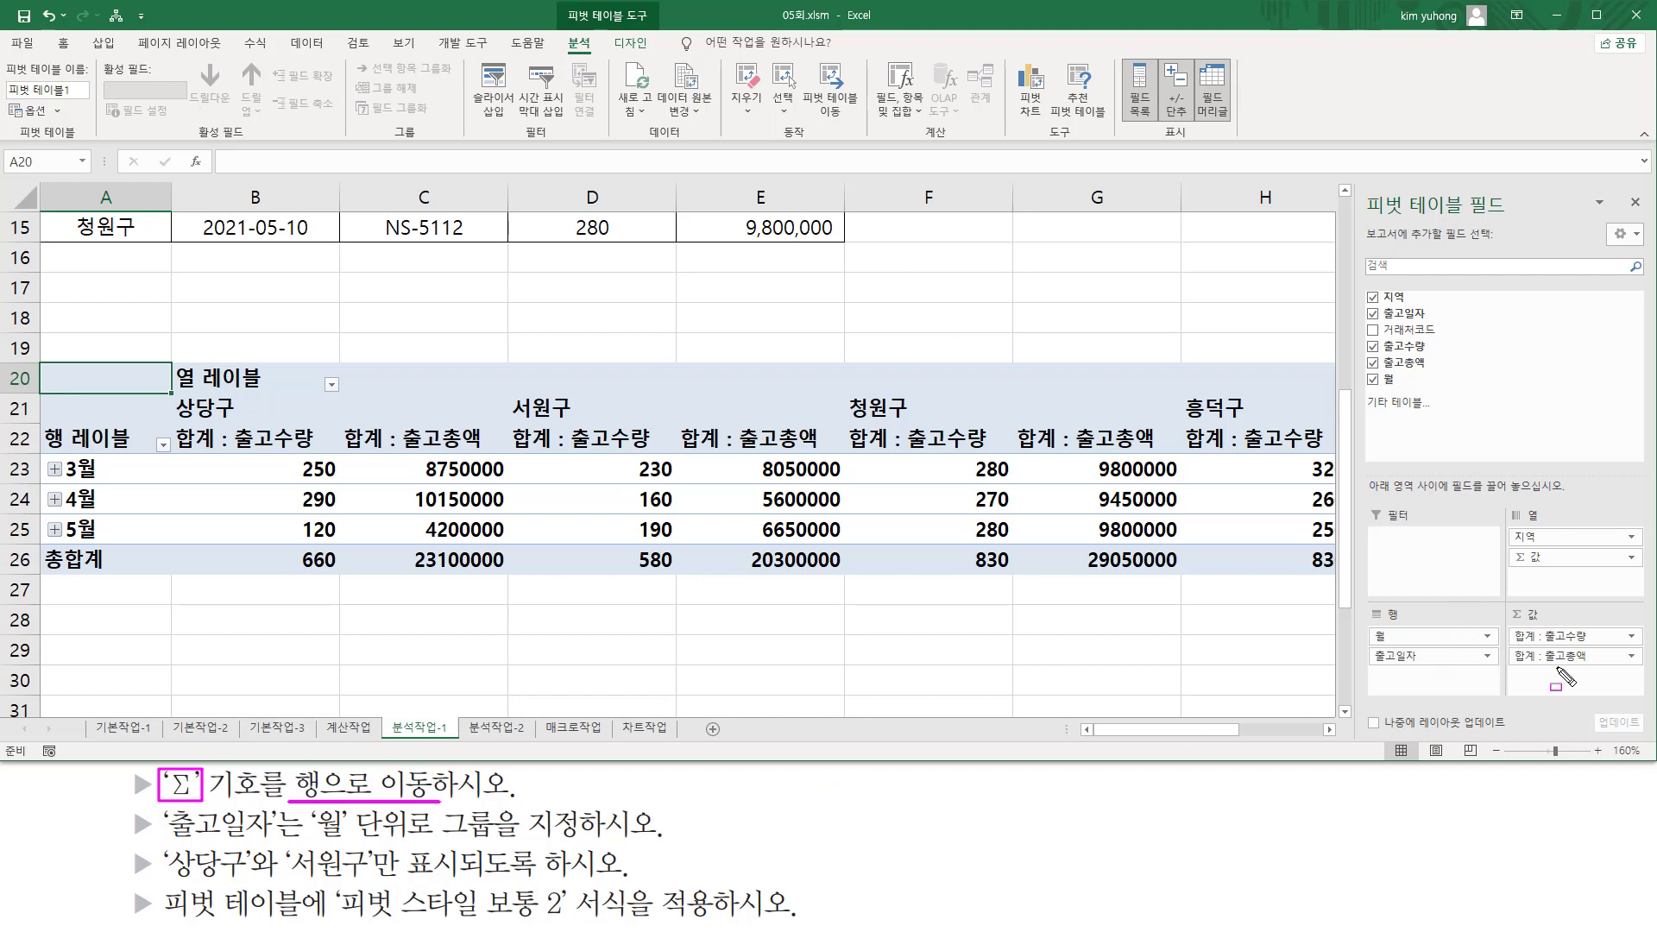
pyautogui.moveTo(1510, 627)
pyautogui.mouseDown()
pyautogui.moveTo(1544, 626)
pyautogui.moveTo(1512, 666)
pyautogui.moveTo(1612, 668)
pyautogui.mouseUp()
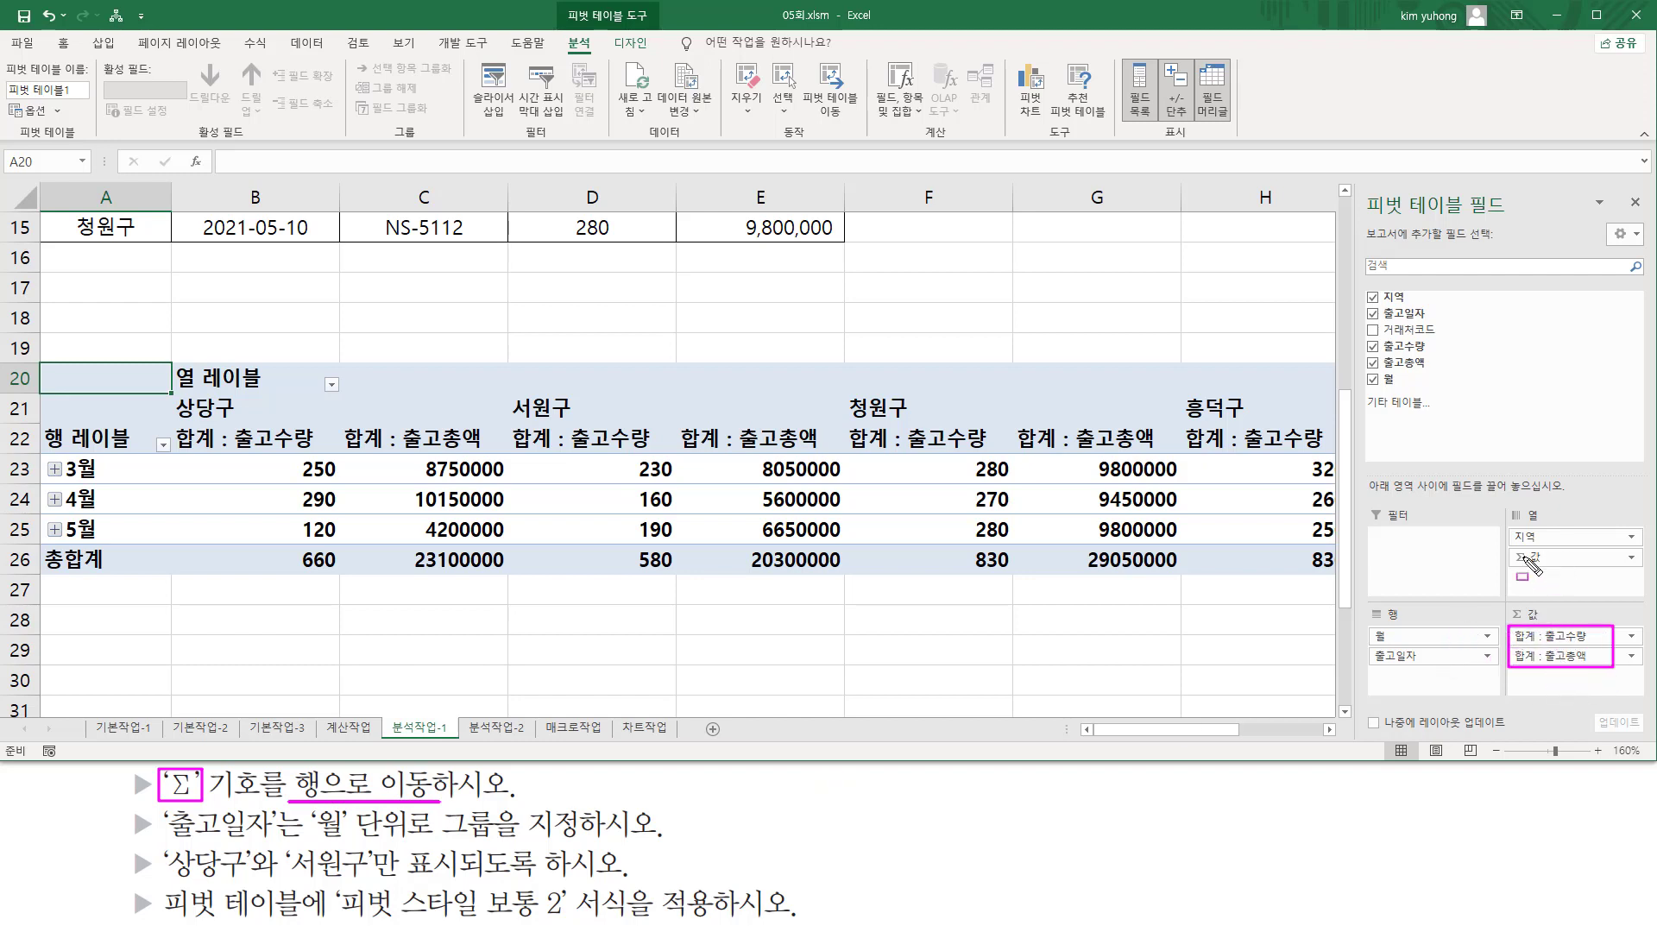
pyautogui.moveTo(1507, 551)
pyautogui.mouseDown()
pyautogui.moveTo(1554, 566)
pyautogui.moveTo(1536, 556)
pyautogui.moveTo(1553, 523)
pyautogui.moveTo(1428, 682)
pyautogui.mouseUp()
pyautogui.press('Escape')
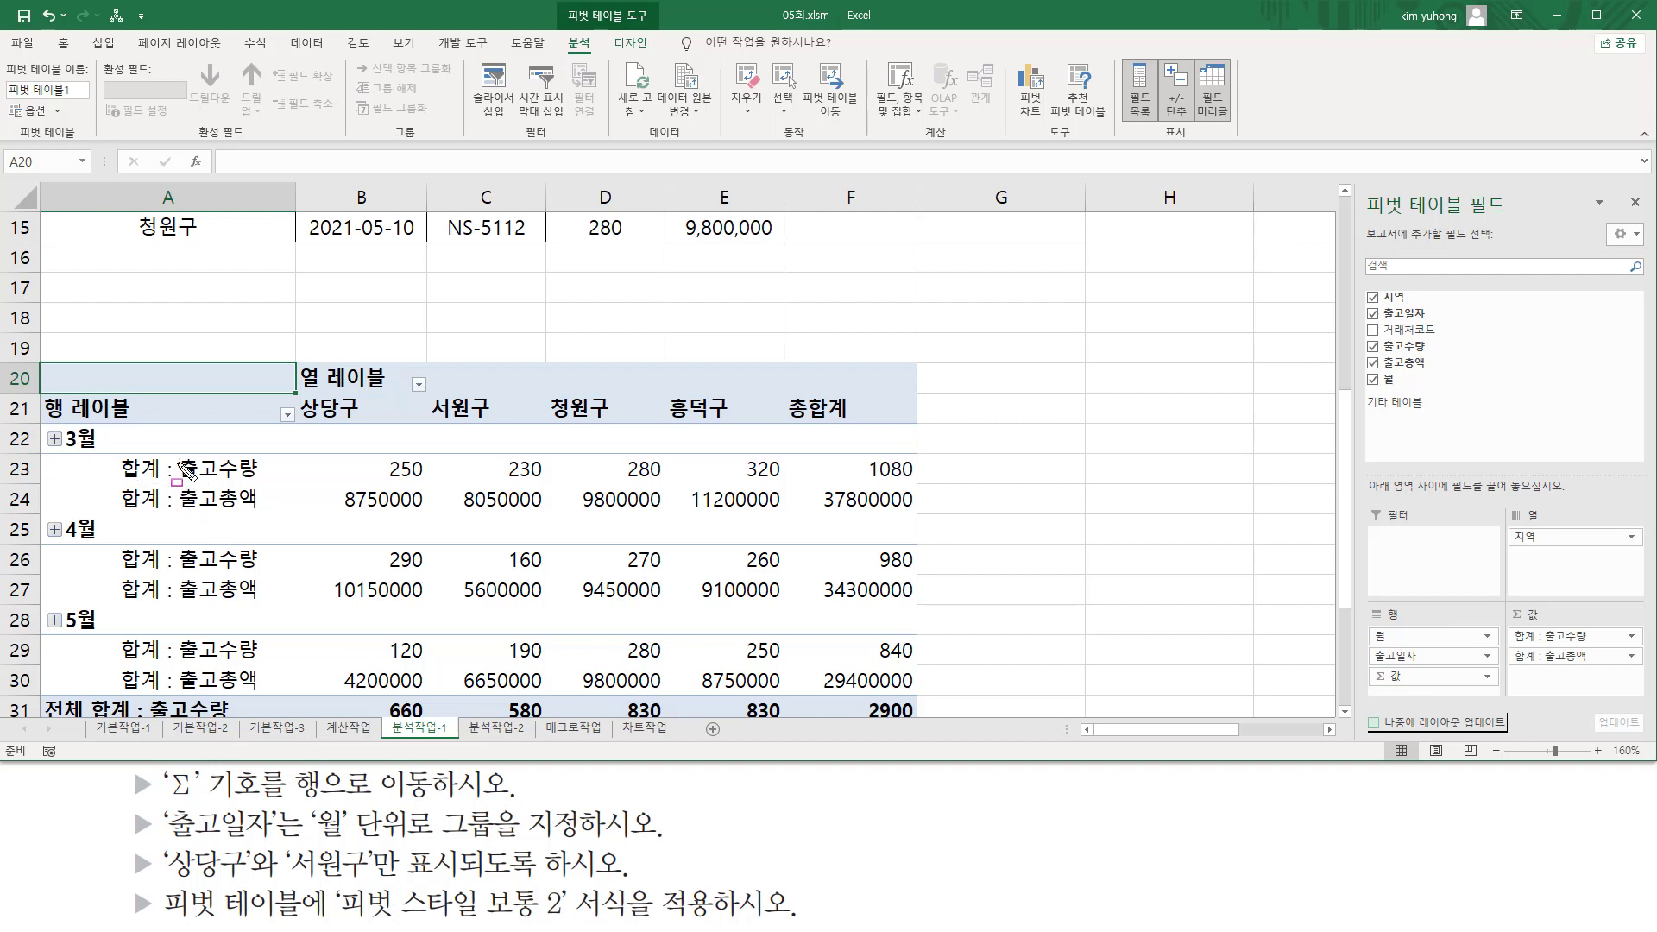
pyautogui.moveTo(173, 454)
pyautogui.mouseDown()
pyautogui.moveTo(205, 474)
pyautogui.moveTo(916, 475)
pyautogui.mouseUp()
pyautogui.moveTo(174, 486)
pyautogui.mouseDown()
pyautogui.moveTo(221, 507)
pyautogui.moveTo(929, 507)
pyautogui.mouseUp()
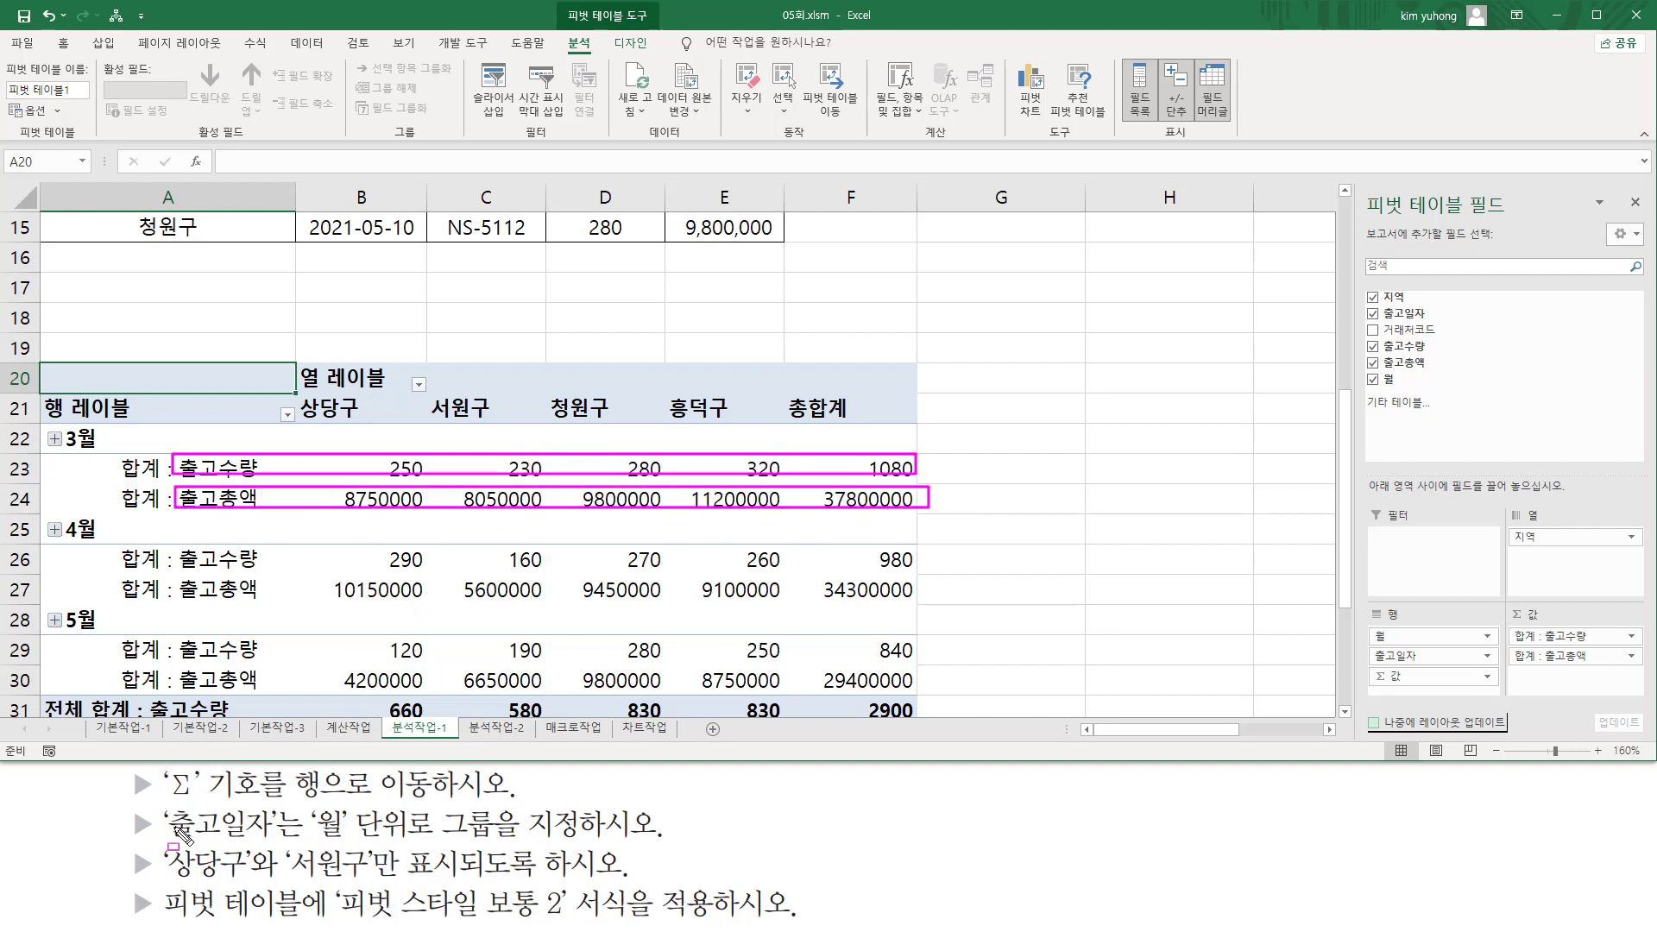
pyautogui.press('Escape')
pyautogui.moveTo(166, 839); pyautogui.dragTo(580, 838)
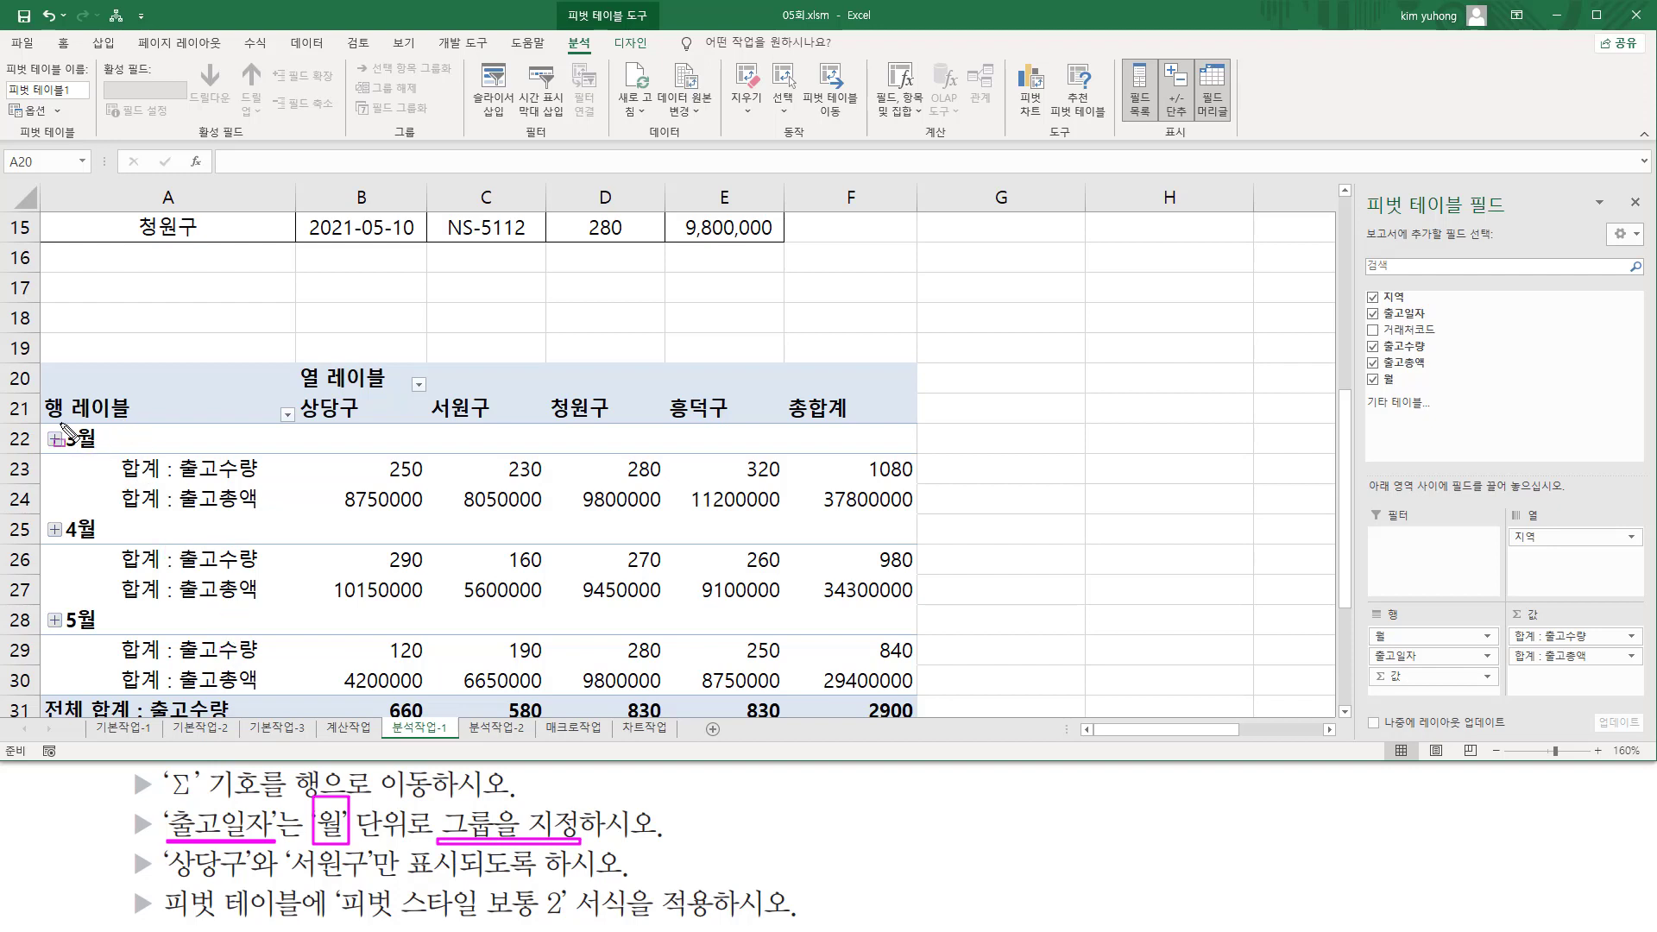
pyautogui.moveTo(69, 422); pyautogui.dragTo(101, 457)
pyautogui.moveTo(64, 516); pyautogui.dragTo(100, 548)
pyautogui.moveTo(66, 605); pyautogui.dragTo(101, 637)
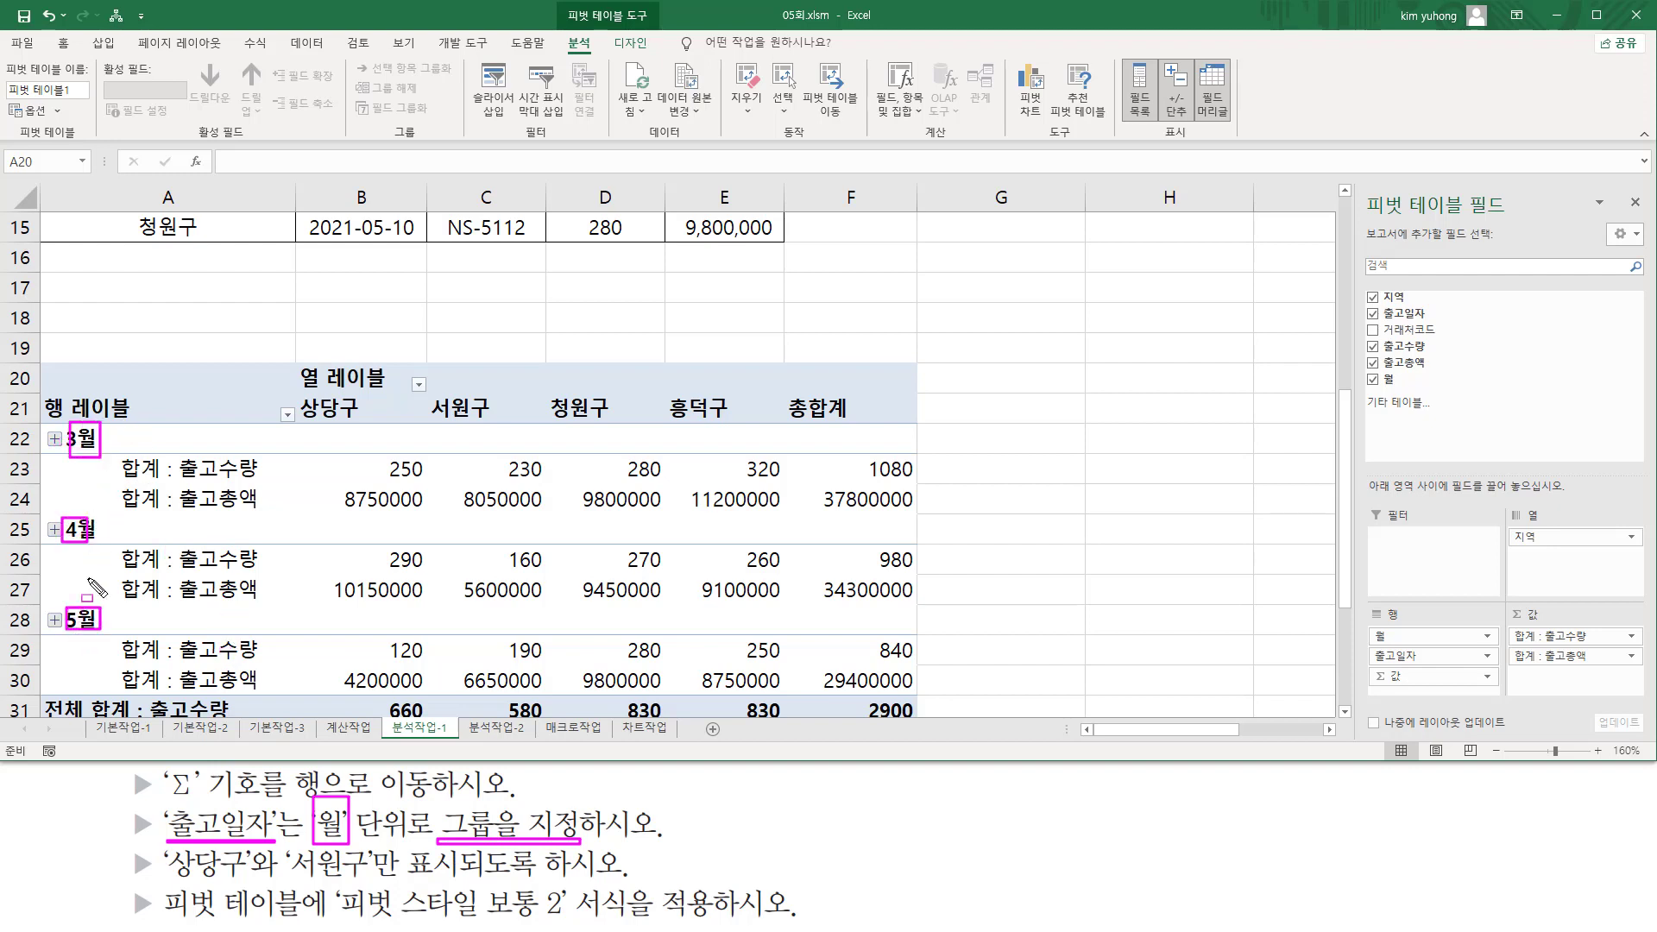
pyautogui.press('Escape')
# Regroup the pivot table's 출고일자 row field by 월 only, deselecting the 일 unit.
pyautogui.click(82, 440)
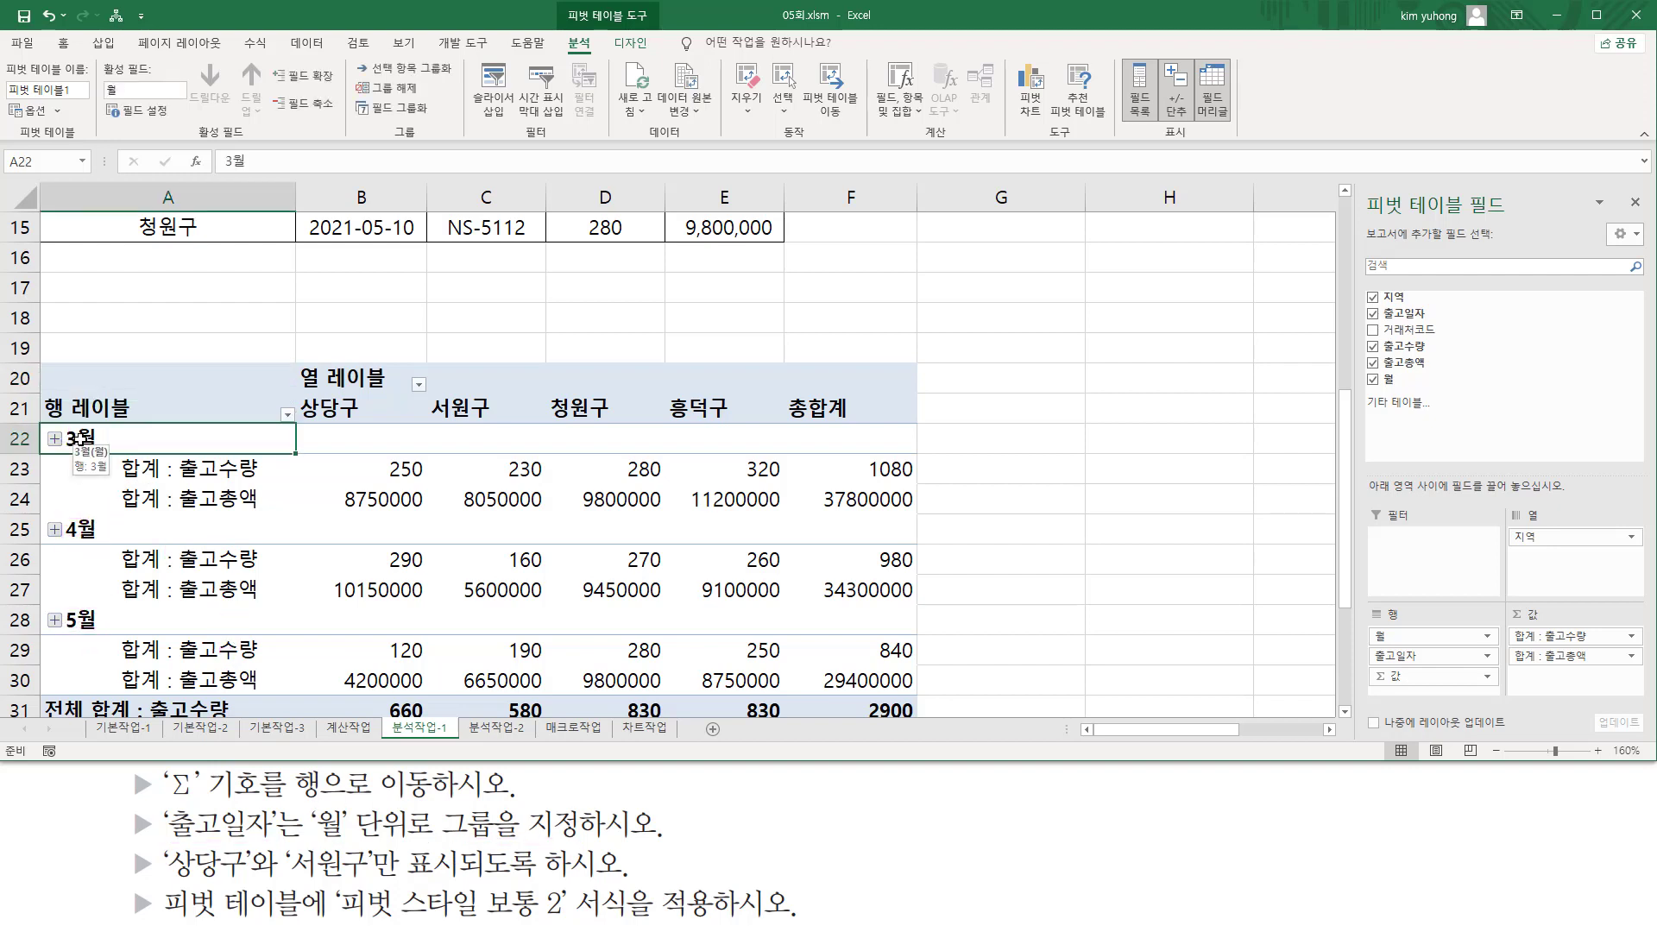
pyautogui.rightClick(83, 442)
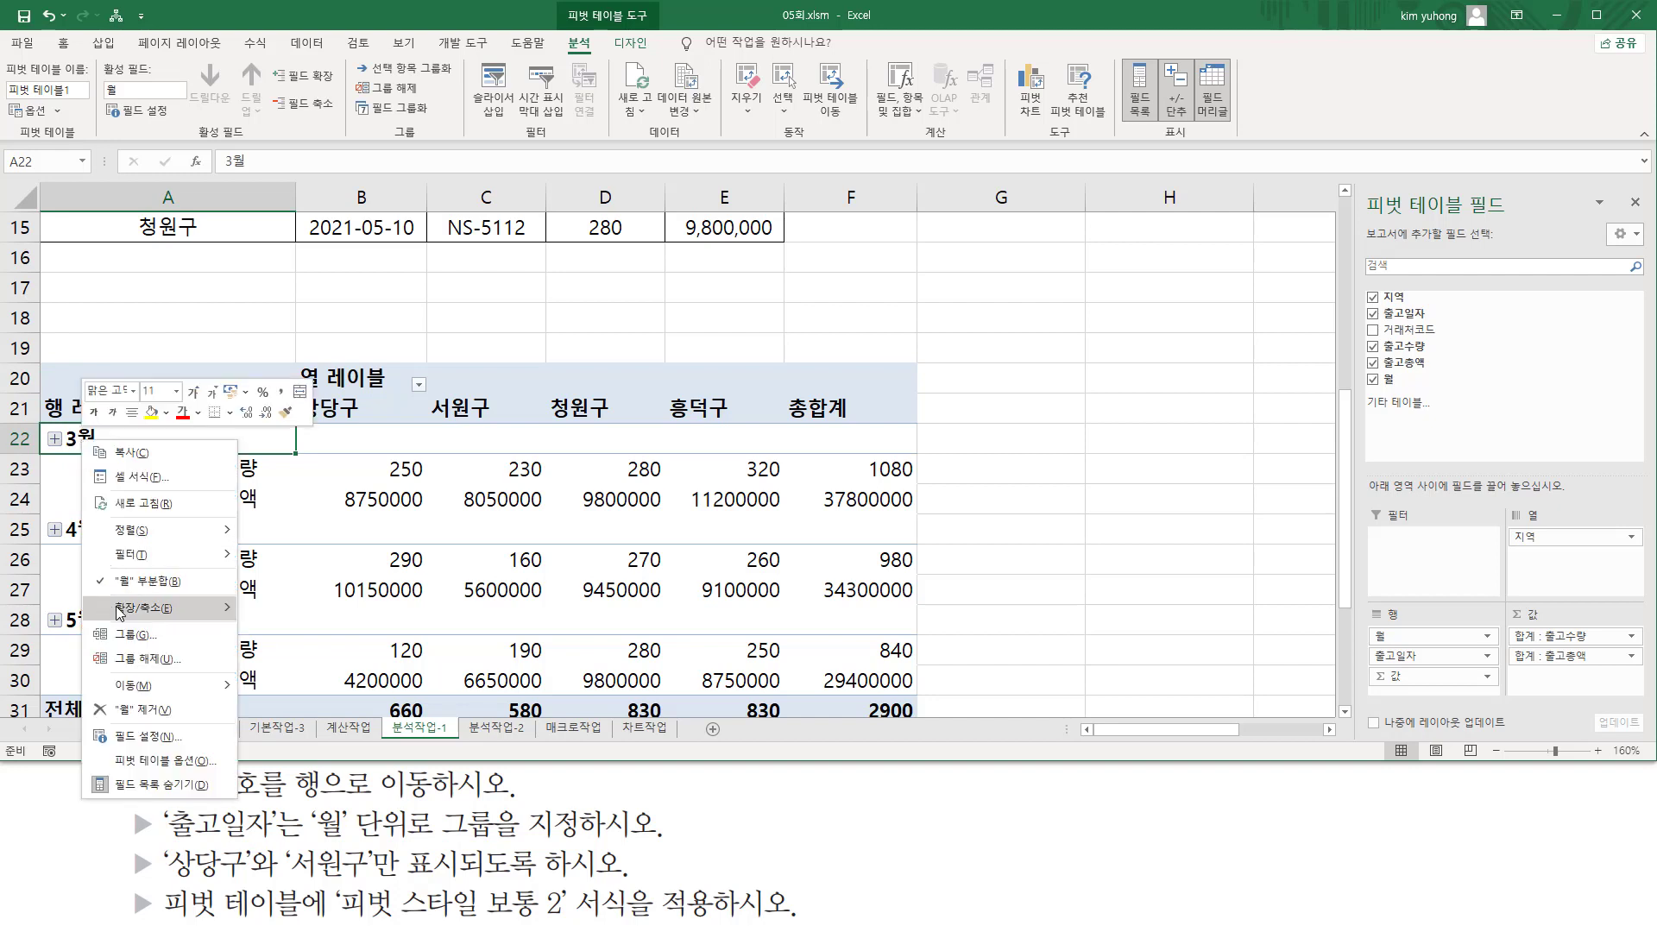
pyautogui.click(126, 634)
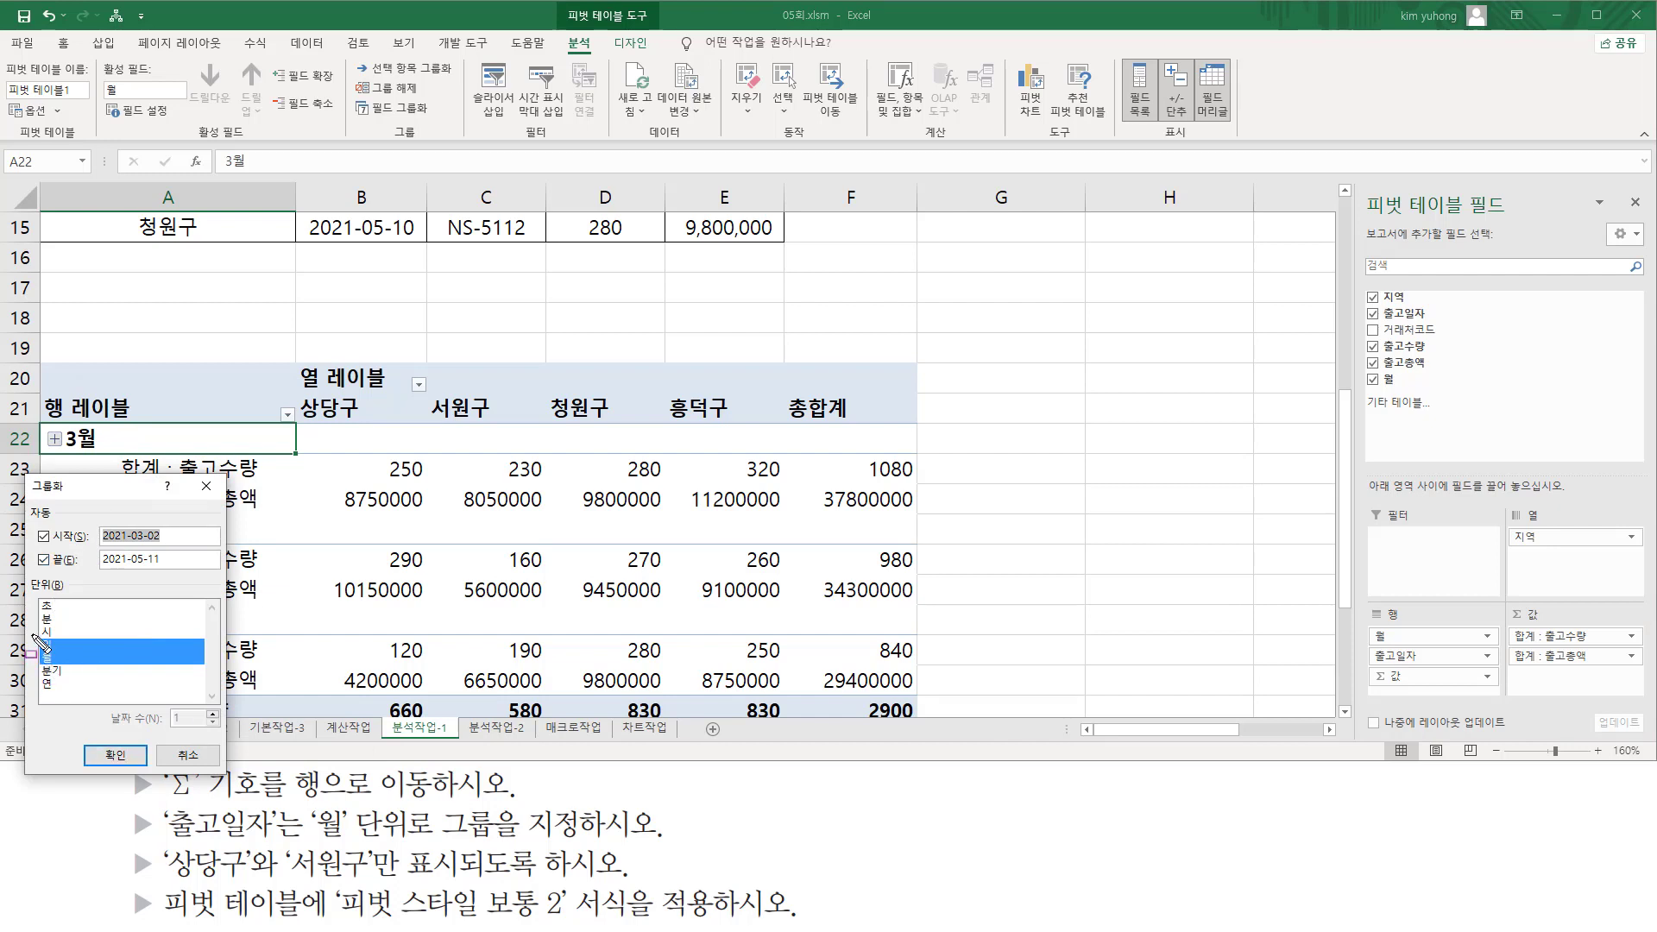
pyautogui.moveTo(33, 636)
pyautogui.mouseDown()
pyautogui.moveTo(74, 669)
pyautogui.moveTo(207, 668)
pyautogui.mouseUp()
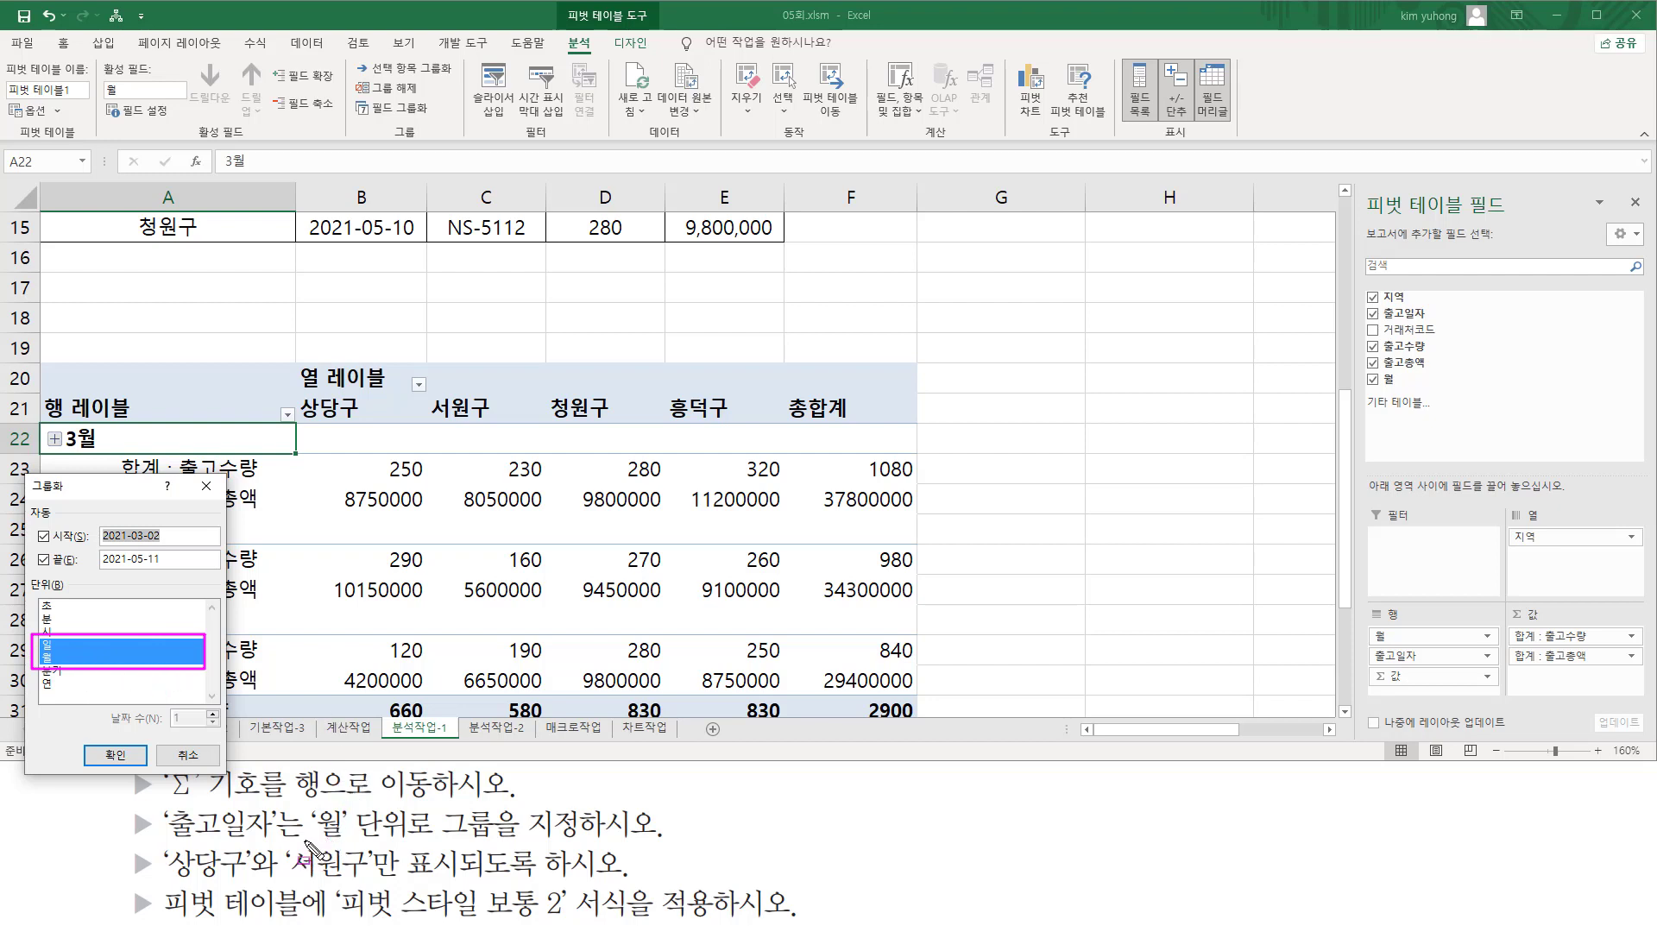
pyautogui.moveTo(304, 840)
pyautogui.mouseDown()
pyautogui.moveTo(406, 839)
pyautogui.moveTo(416, 804)
pyautogui.mouseUp()
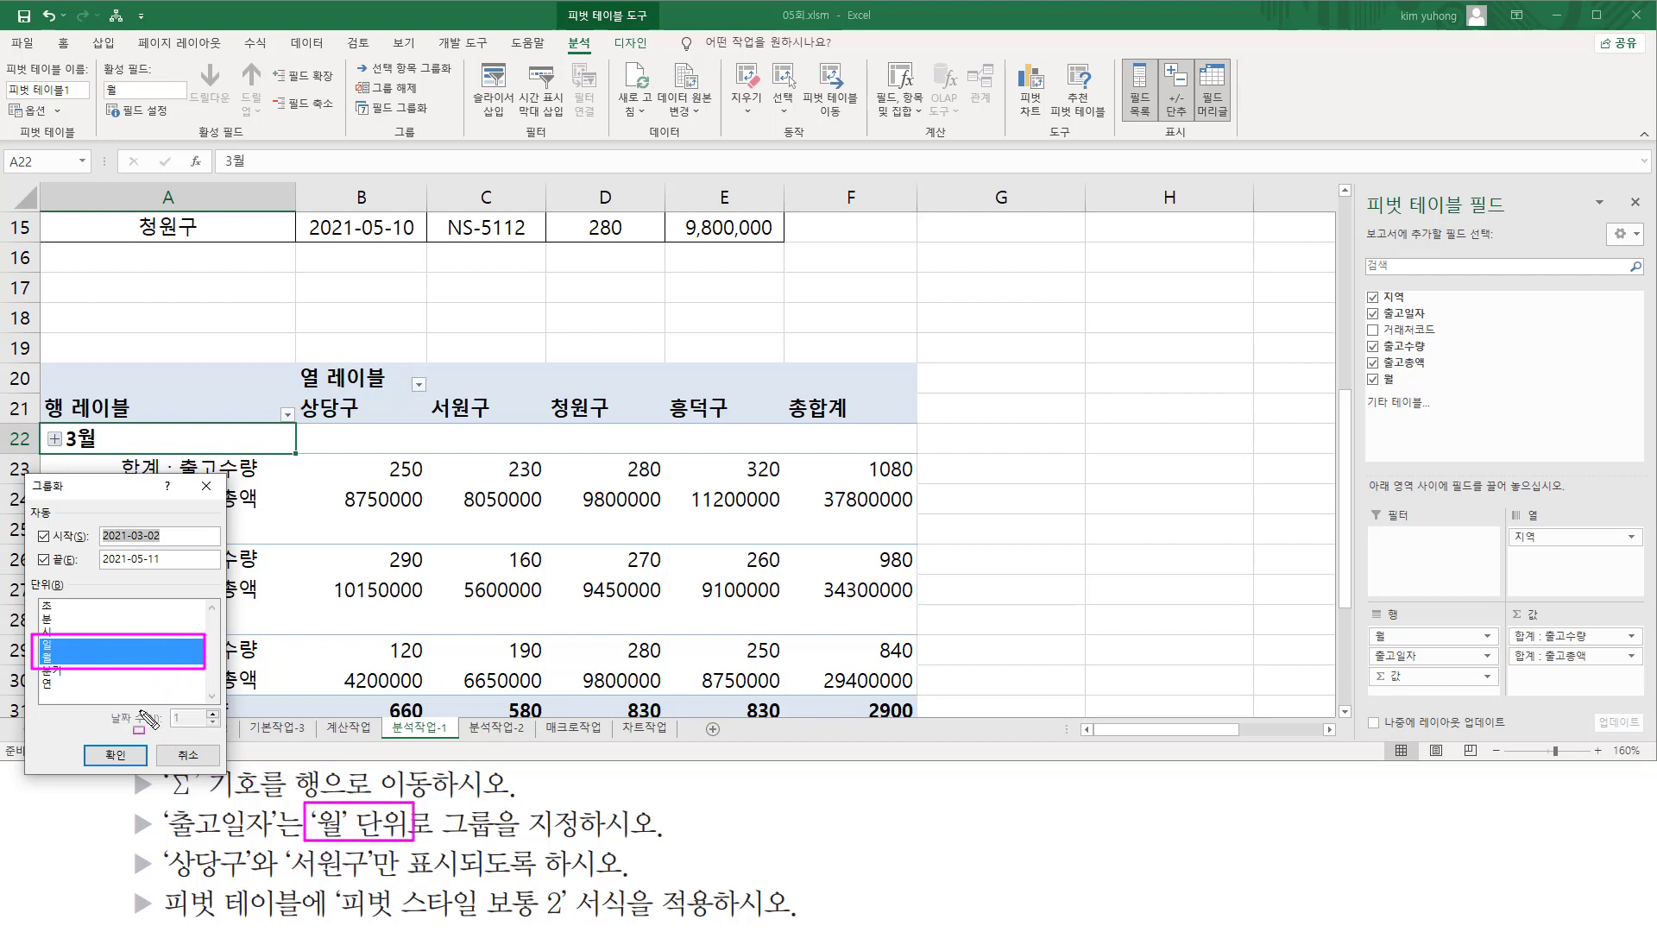
pyautogui.press('Escape')
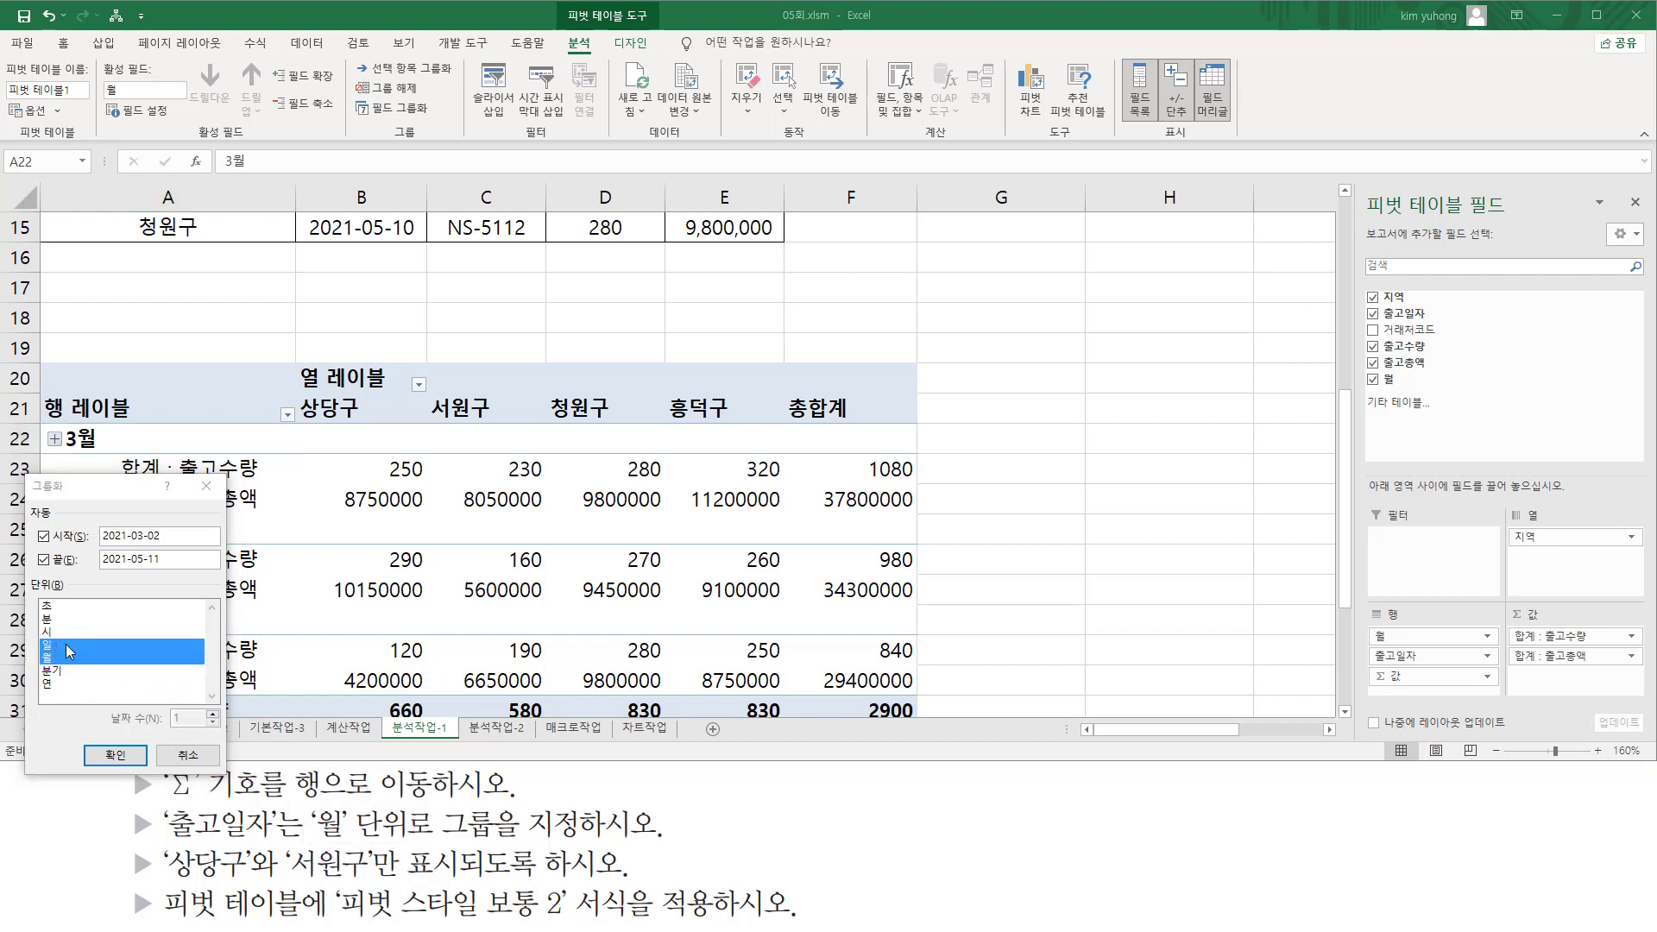
pyautogui.click(69, 645)
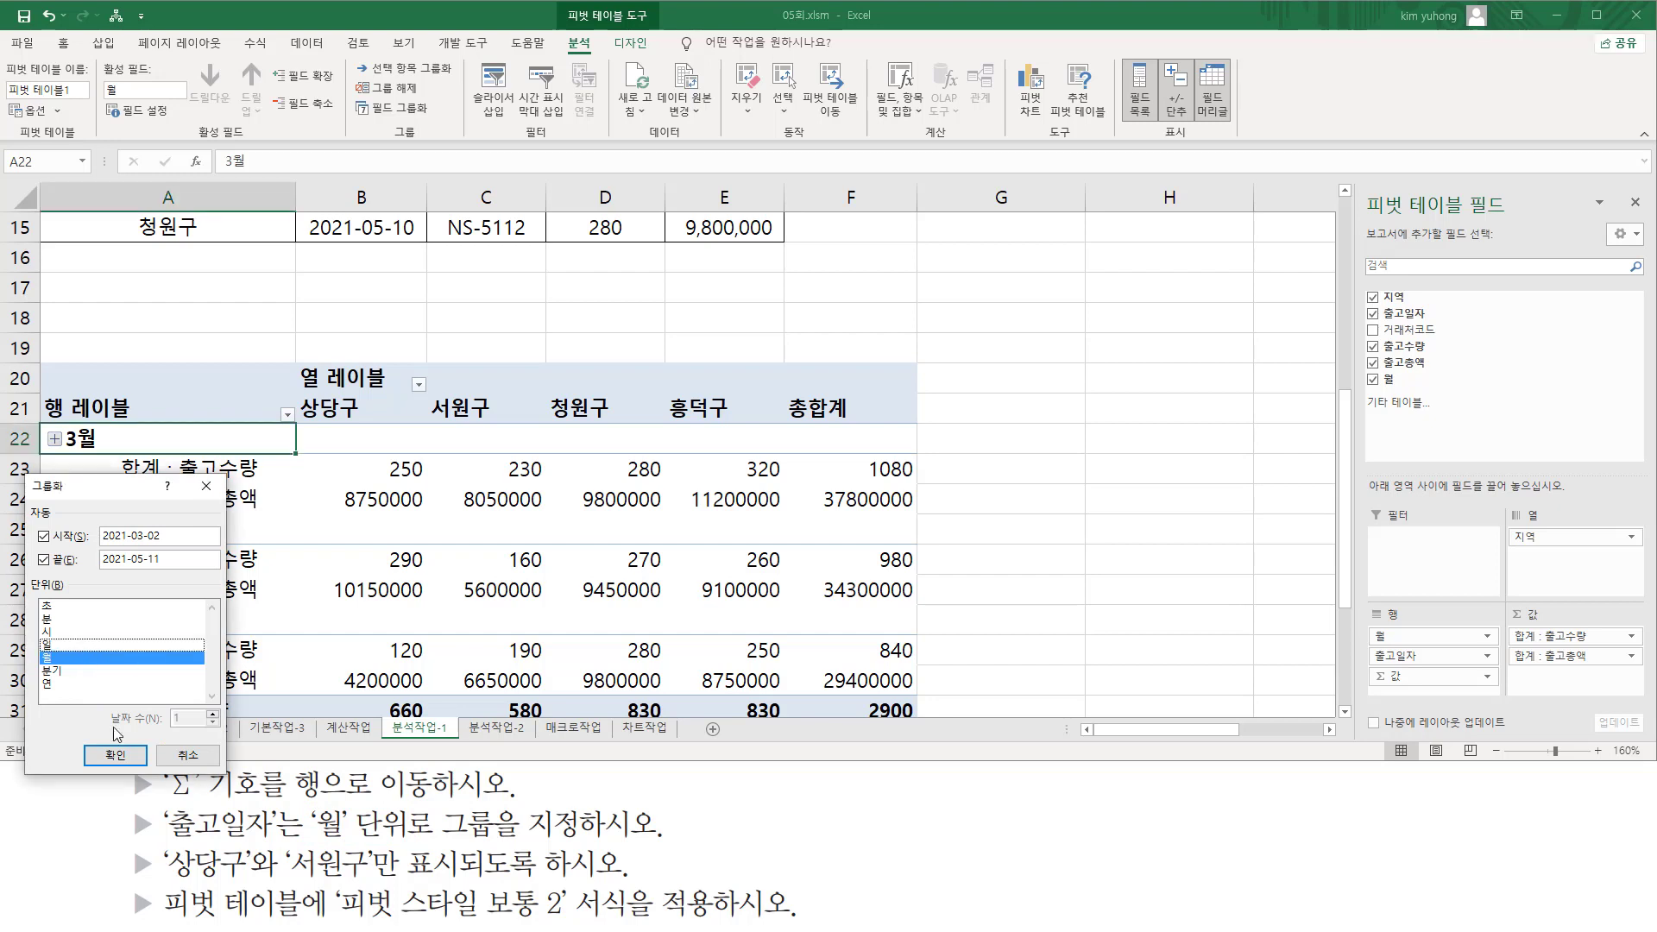
pyautogui.click(115, 755)
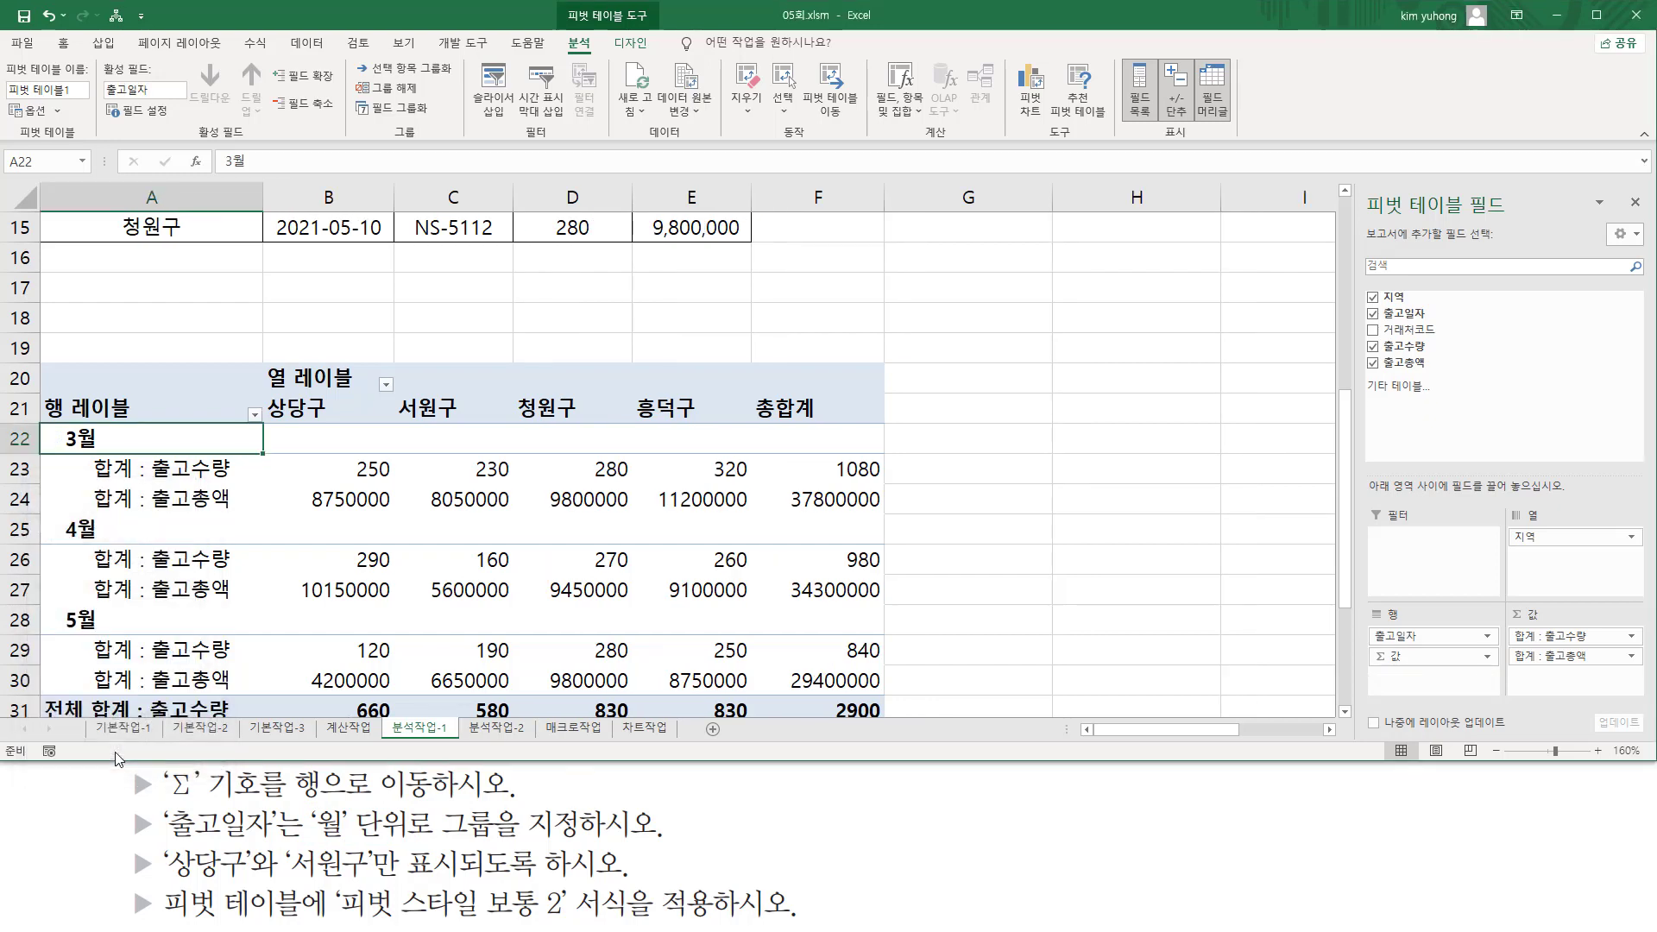
pyautogui.scroll(-2, 129, 561)
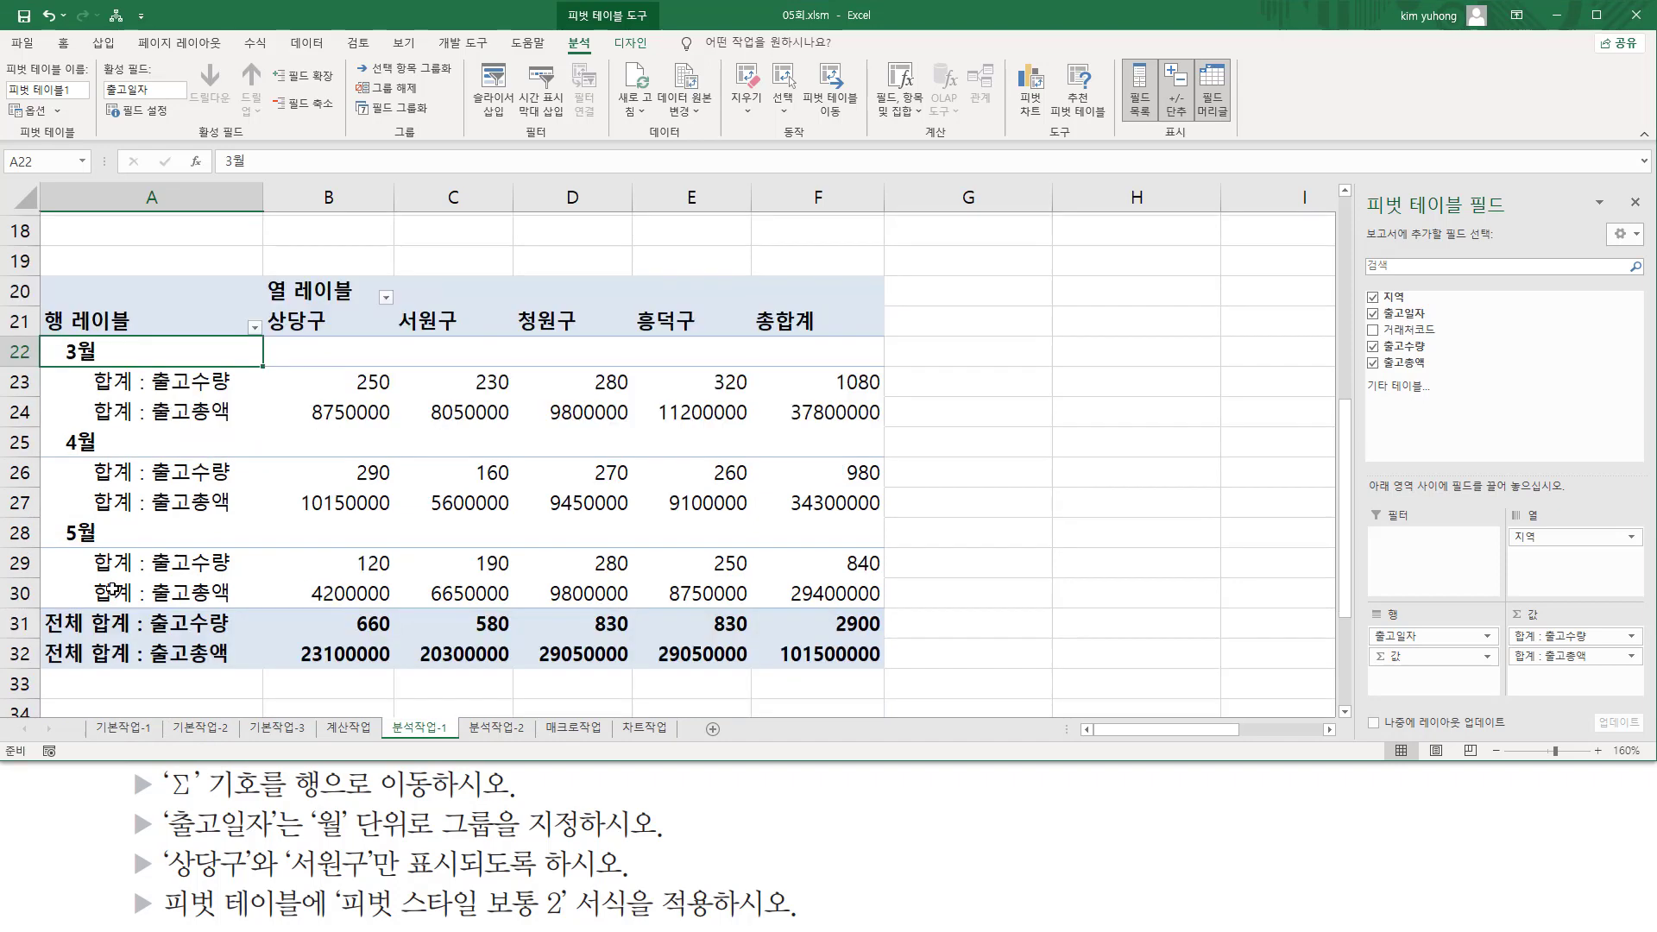
pyautogui.scroll(2, 173, 578)
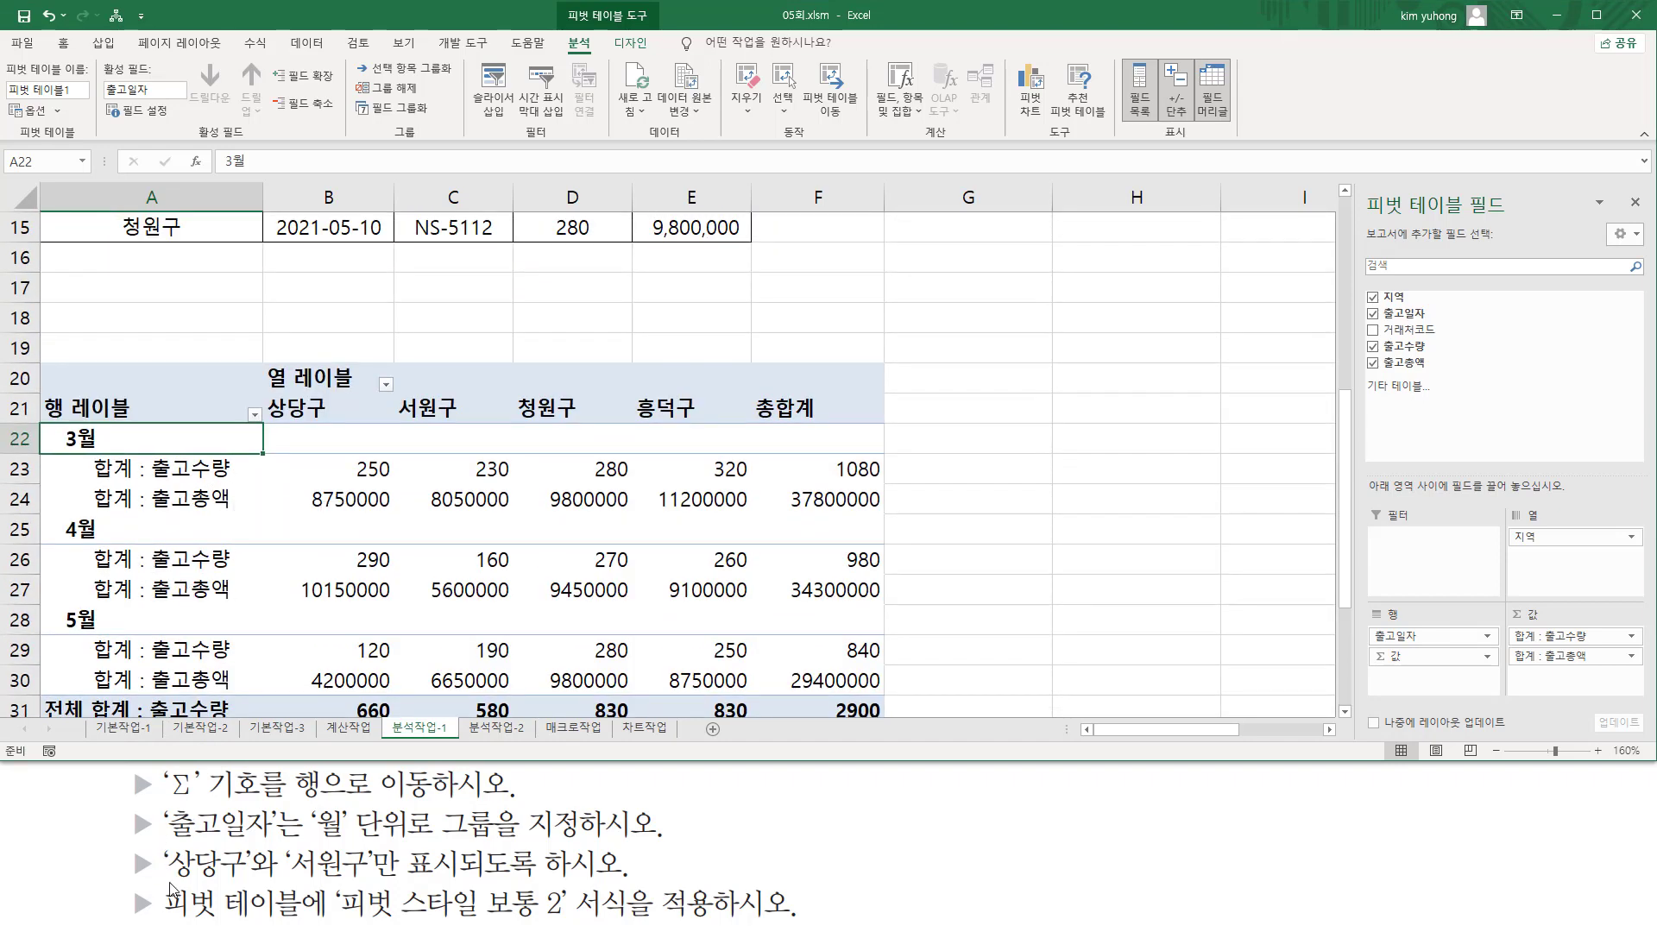
# Filter the pivot table's column labels to show only 상당구 and 서원구, excluding 청원구 and 흥덕구.
pyautogui.moveTo(167, 878); pyautogui.dragTo(250, 879)
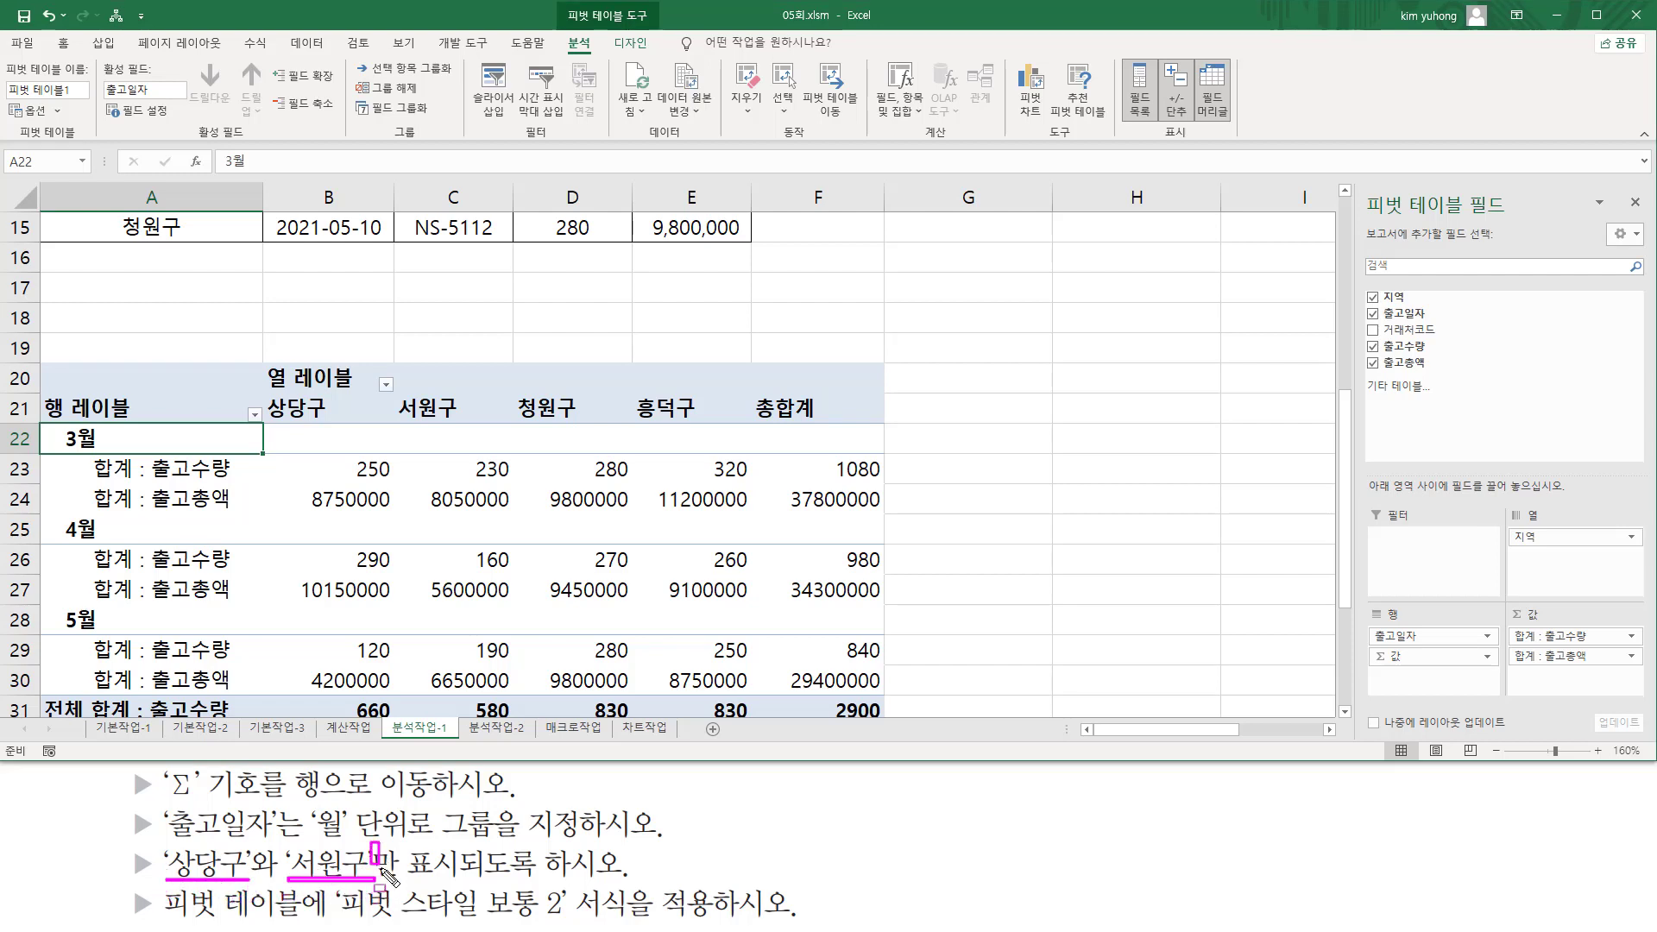
pyautogui.moveTo(380, 870); pyautogui.dragTo(632, 880)
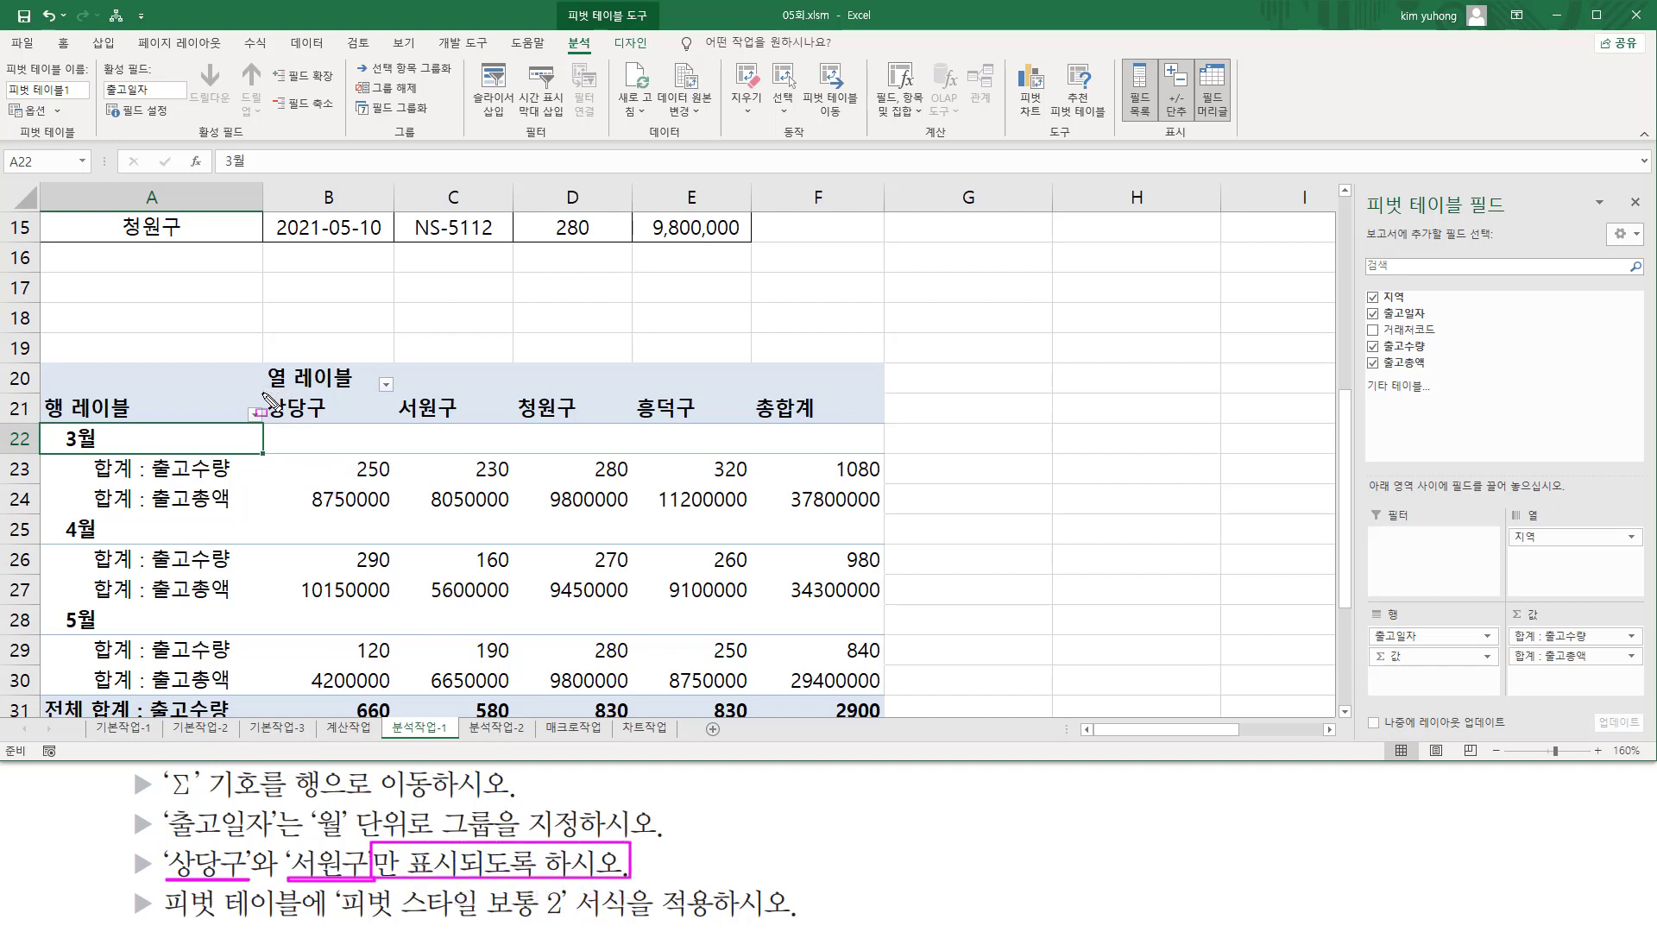
pyautogui.moveTo(262, 395); pyautogui.dragTo(728, 423)
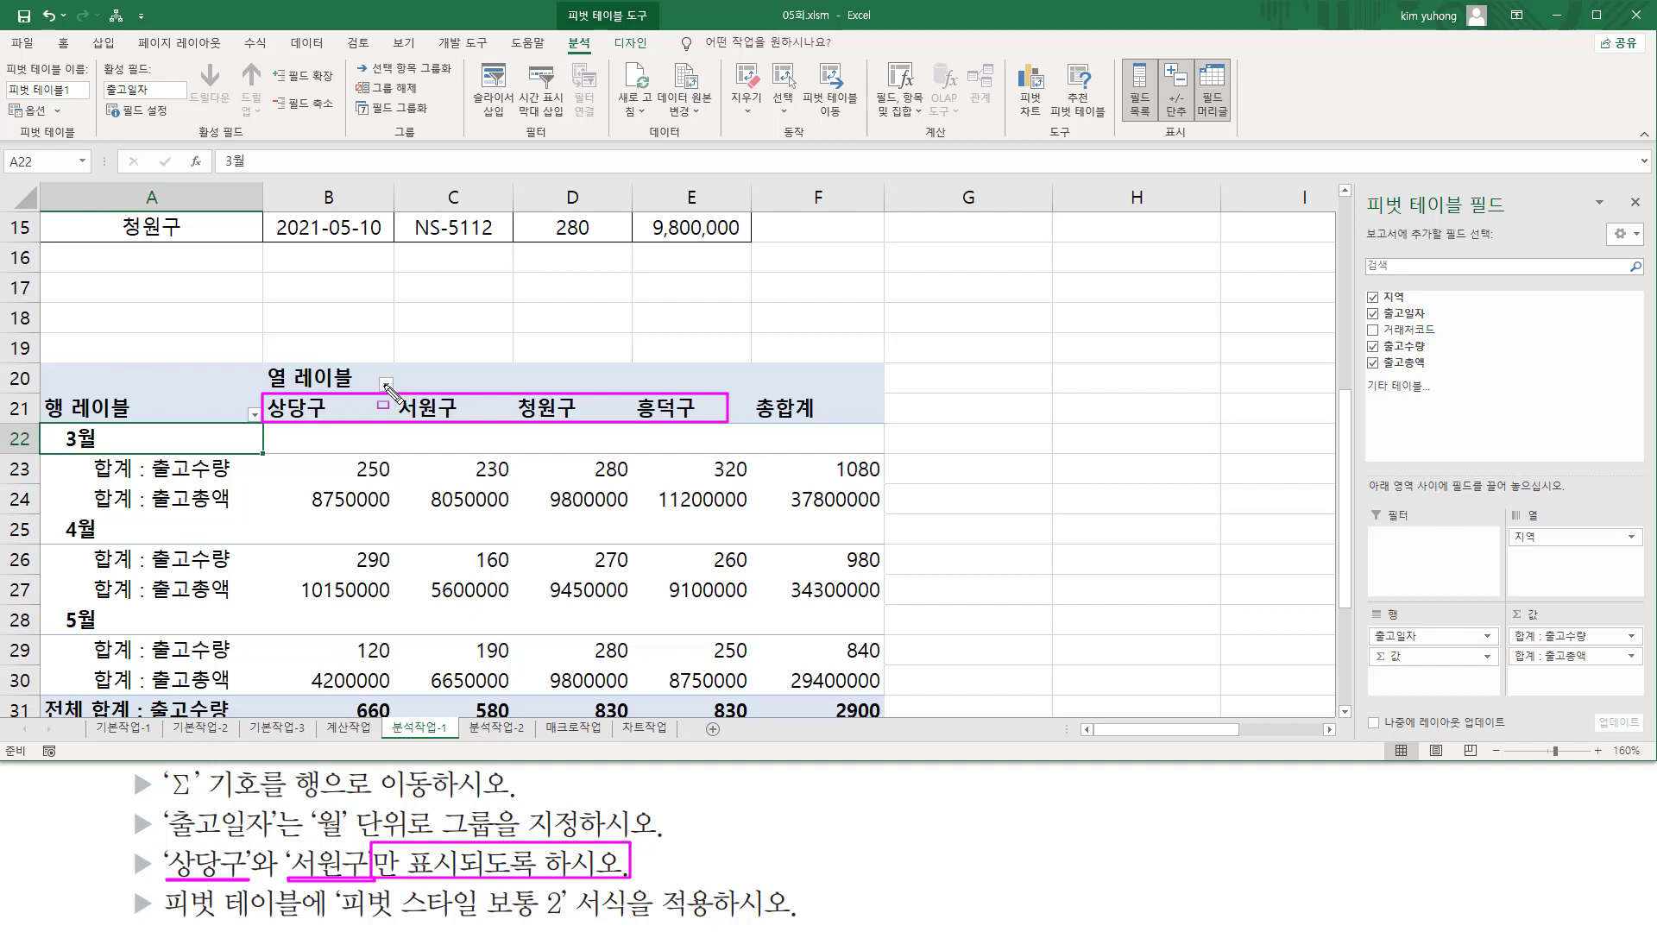
pyautogui.moveTo(378, 371); pyautogui.dragTo(398, 394)
pyautogui.press('Escape')
pyautogui.click(387, 385)
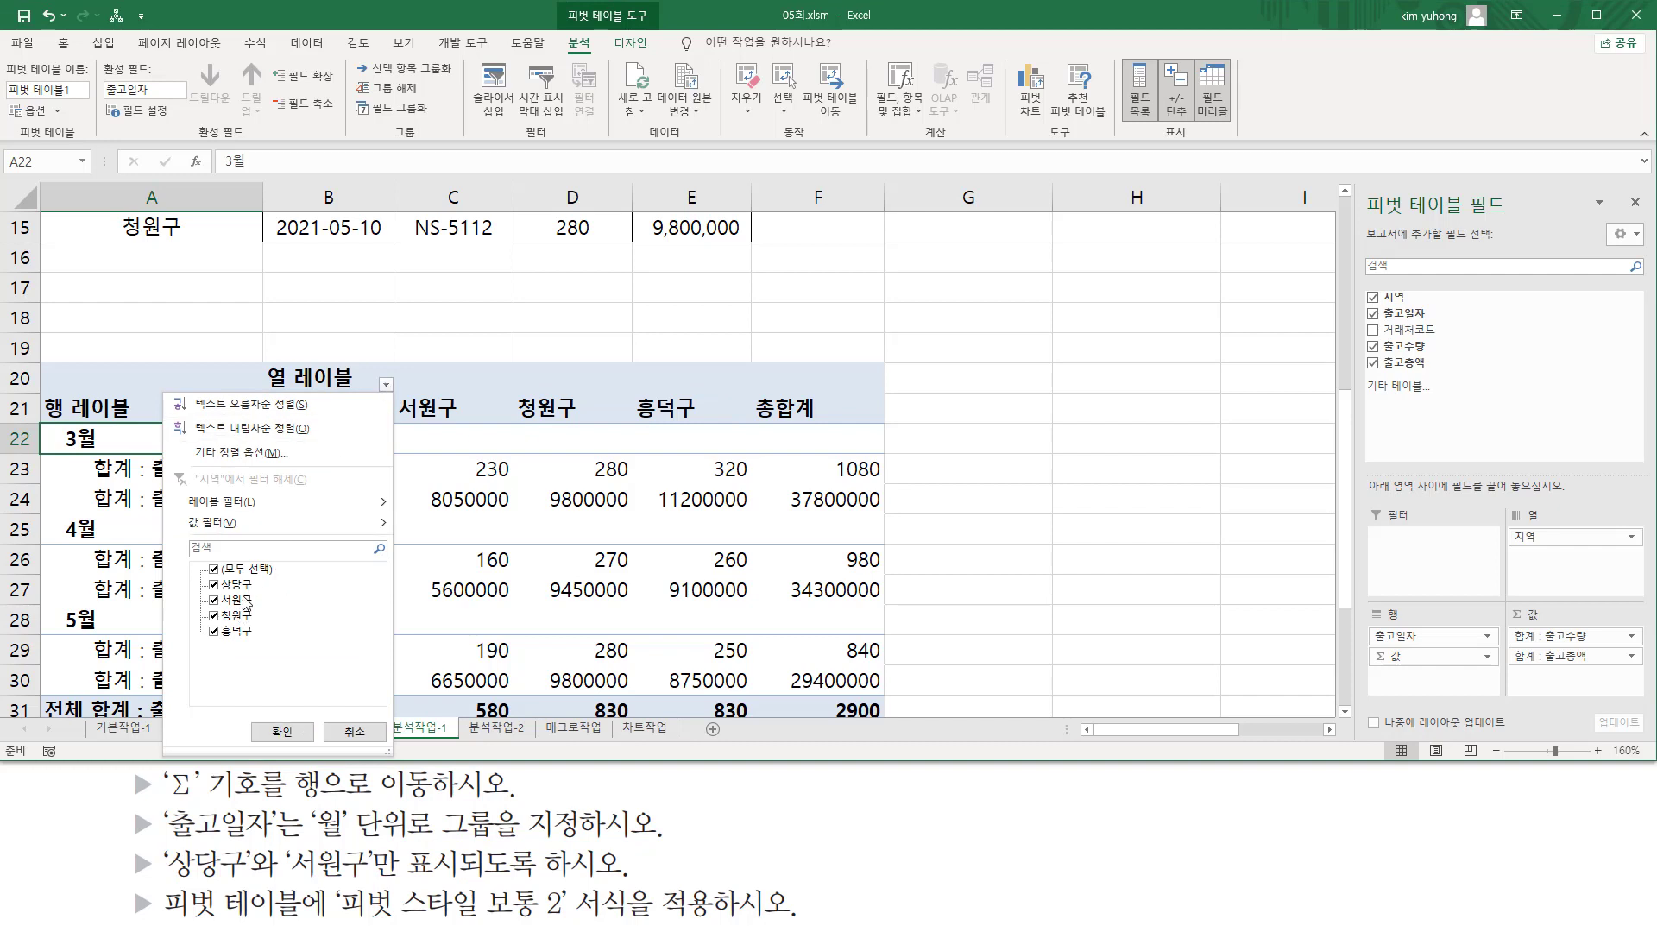
pyautogui.click(214, 616)
pyautogui.click(283, 732)
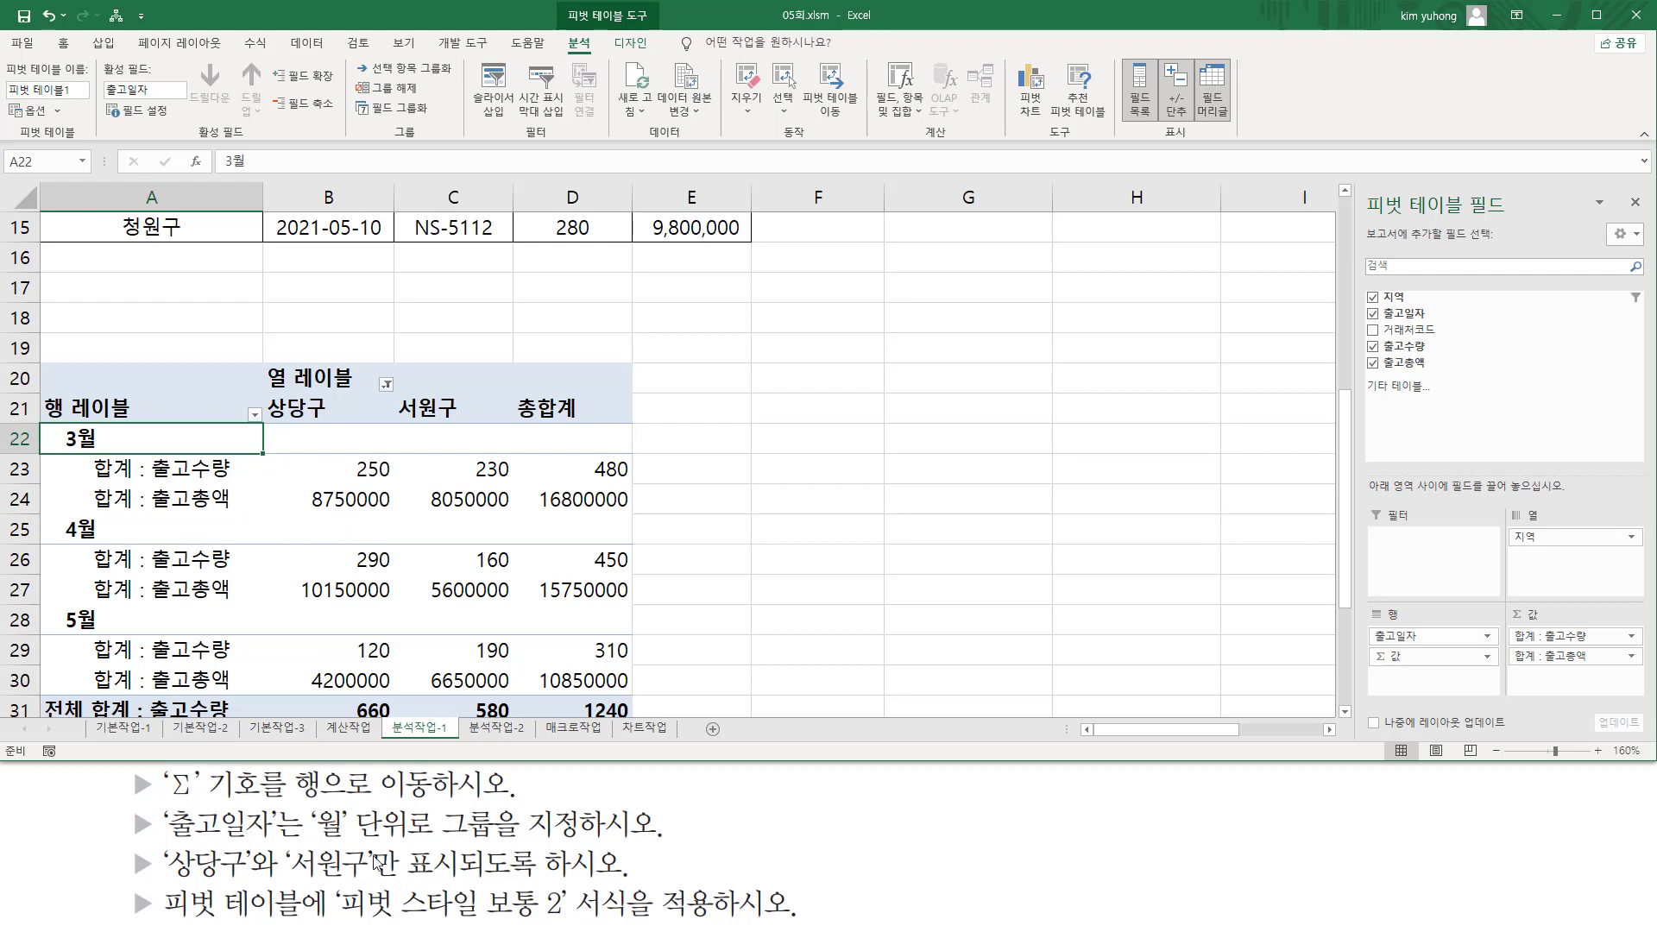
# Apply the 피벗 스타일 보통 2 style to the pivot table and select an empty cell beside it.
pyautogui.moveTo(162, 920); pyautogui.dragTo(709, 920)
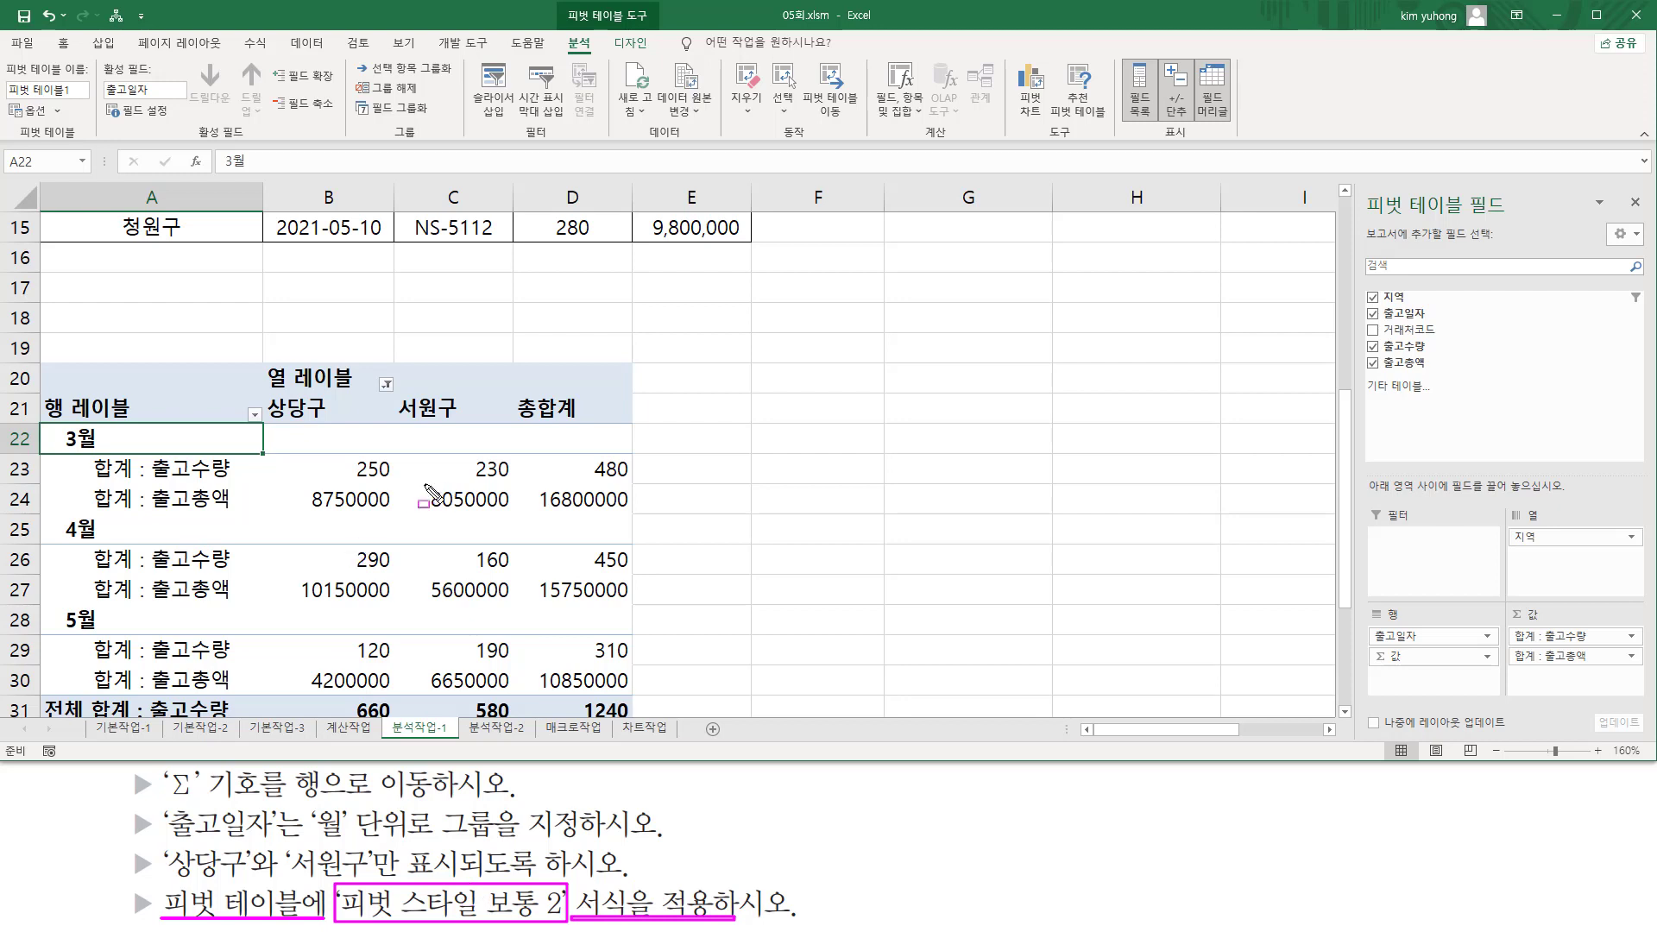
pyautogui.press('Escape')
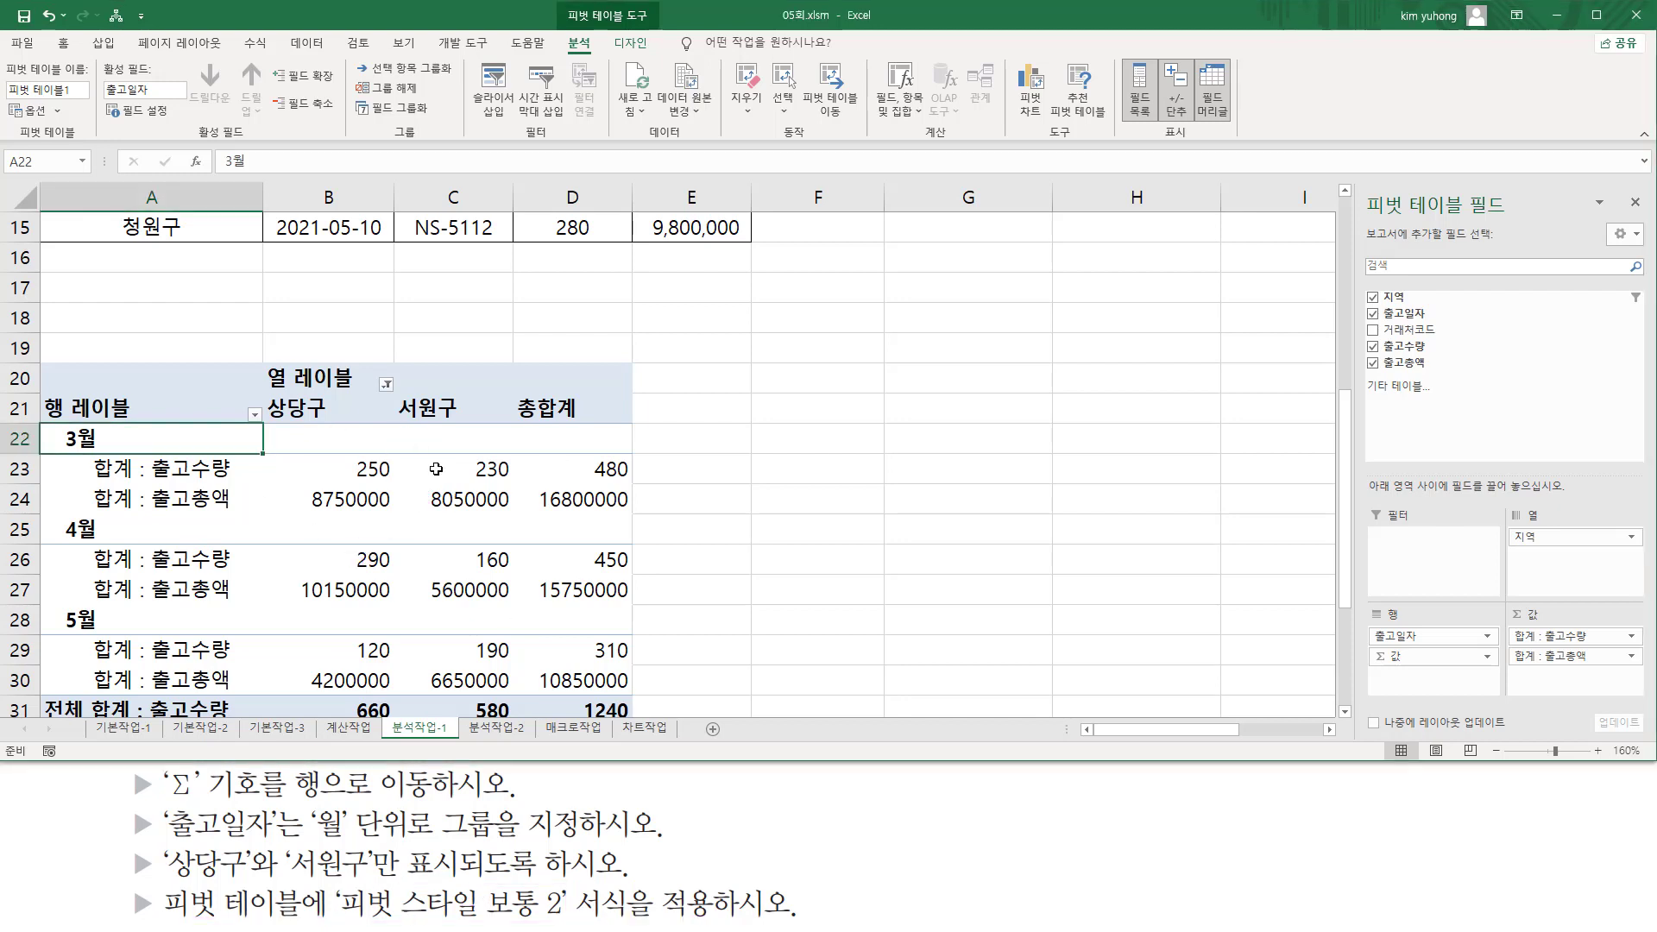
pyautogui.click(436, 469)
pyautogui.click(452, 541)
pyautogui.hotkey('ctrl', '2')
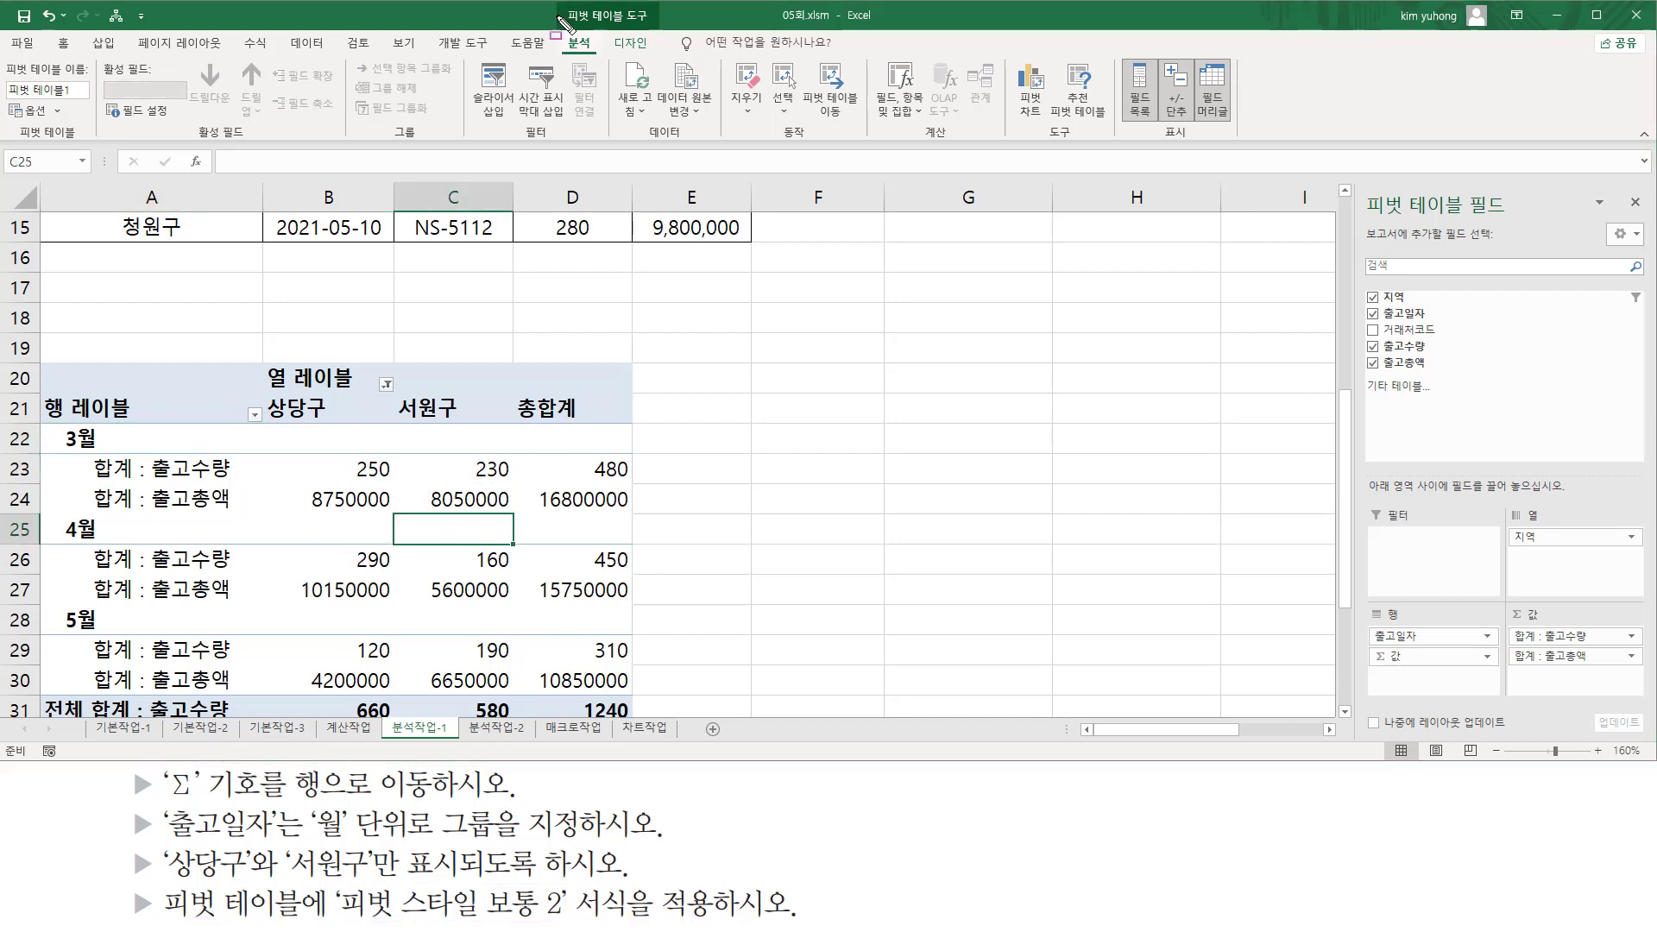
pyautogui.moveTo(563, 3); pyautogui.dragTo(649, 27)
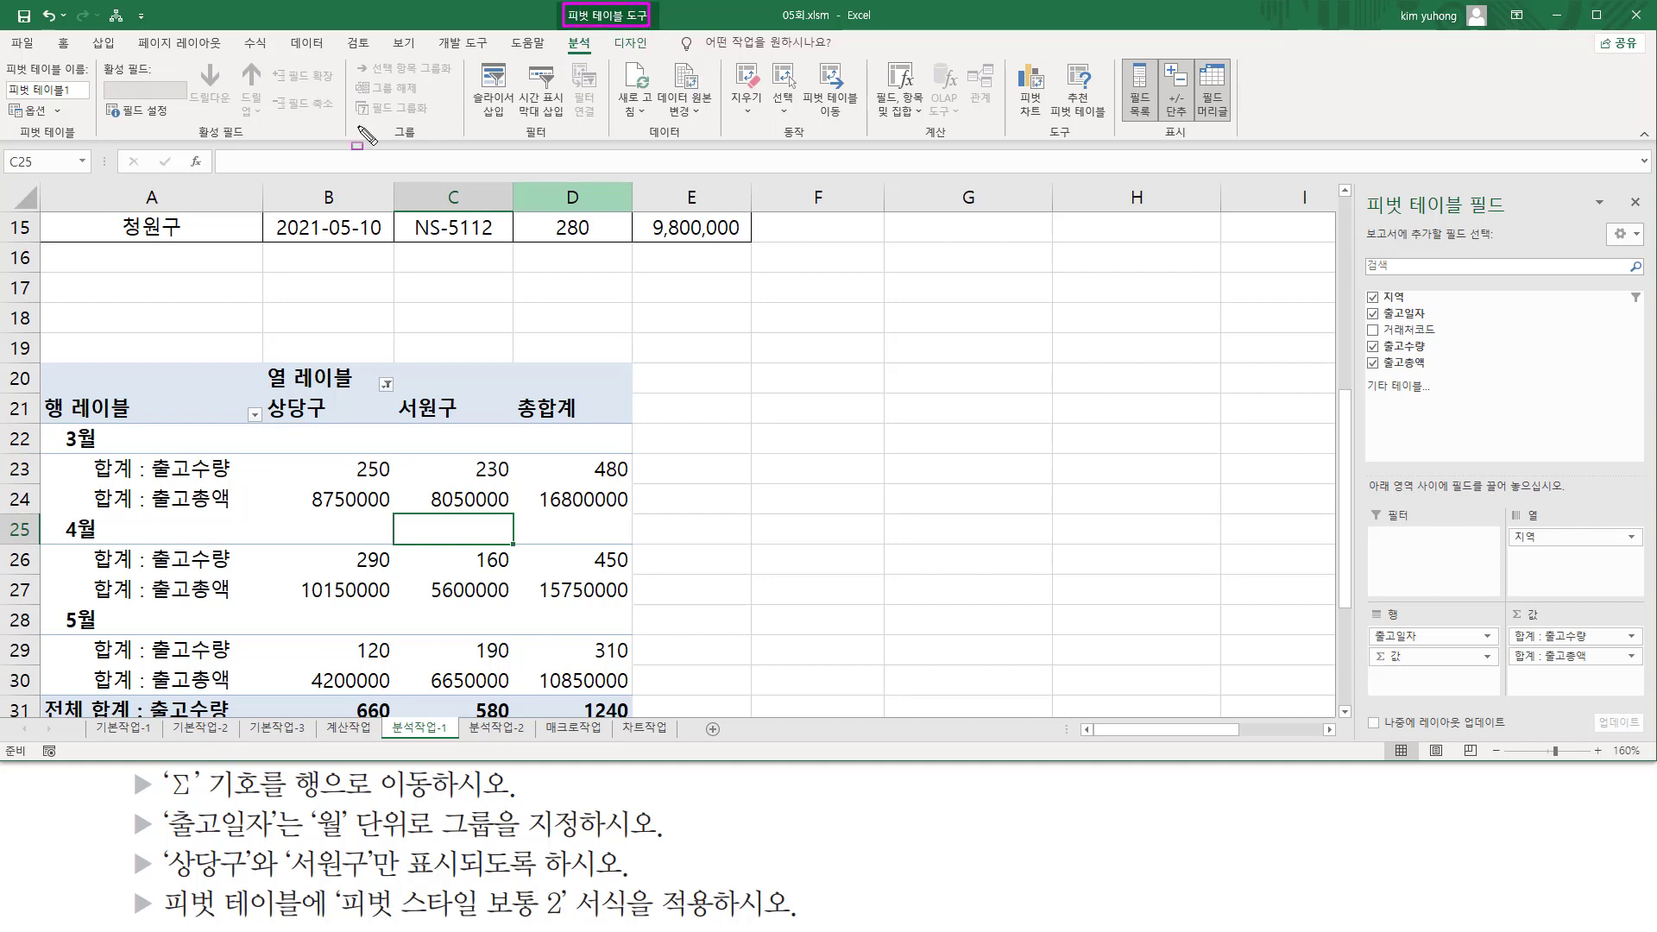
pyautogui.press('Escape')
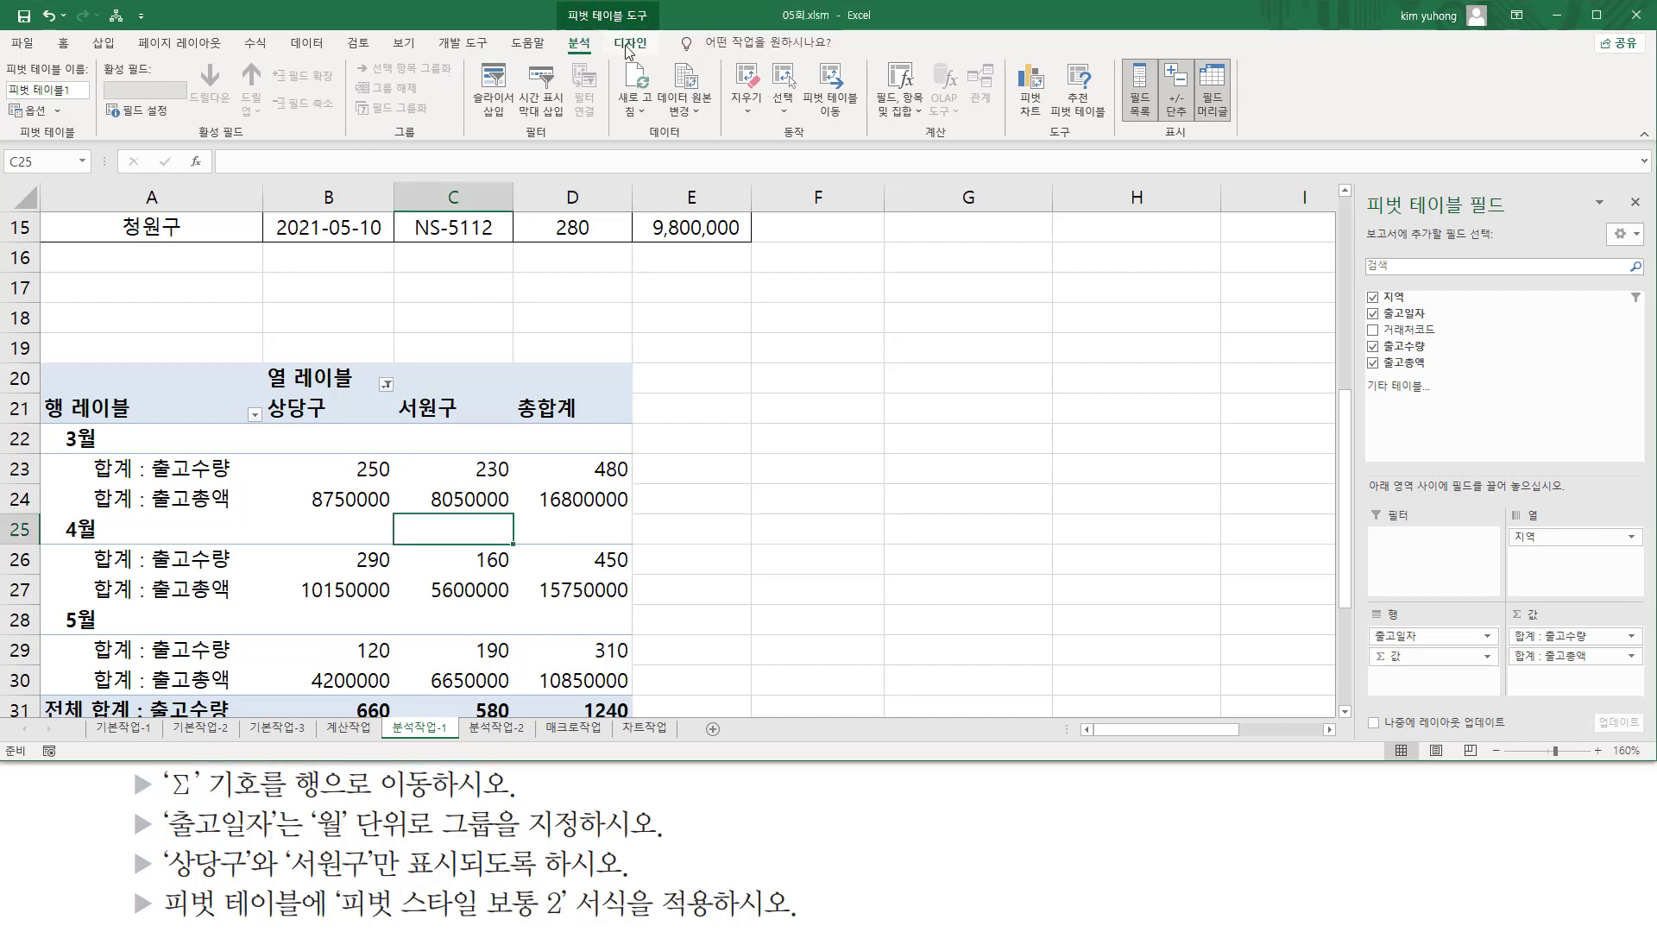
pyautogui.click(639, 47)
pyautogui.moveTo(606, 31); pyautogui.dragTo(661, 54)
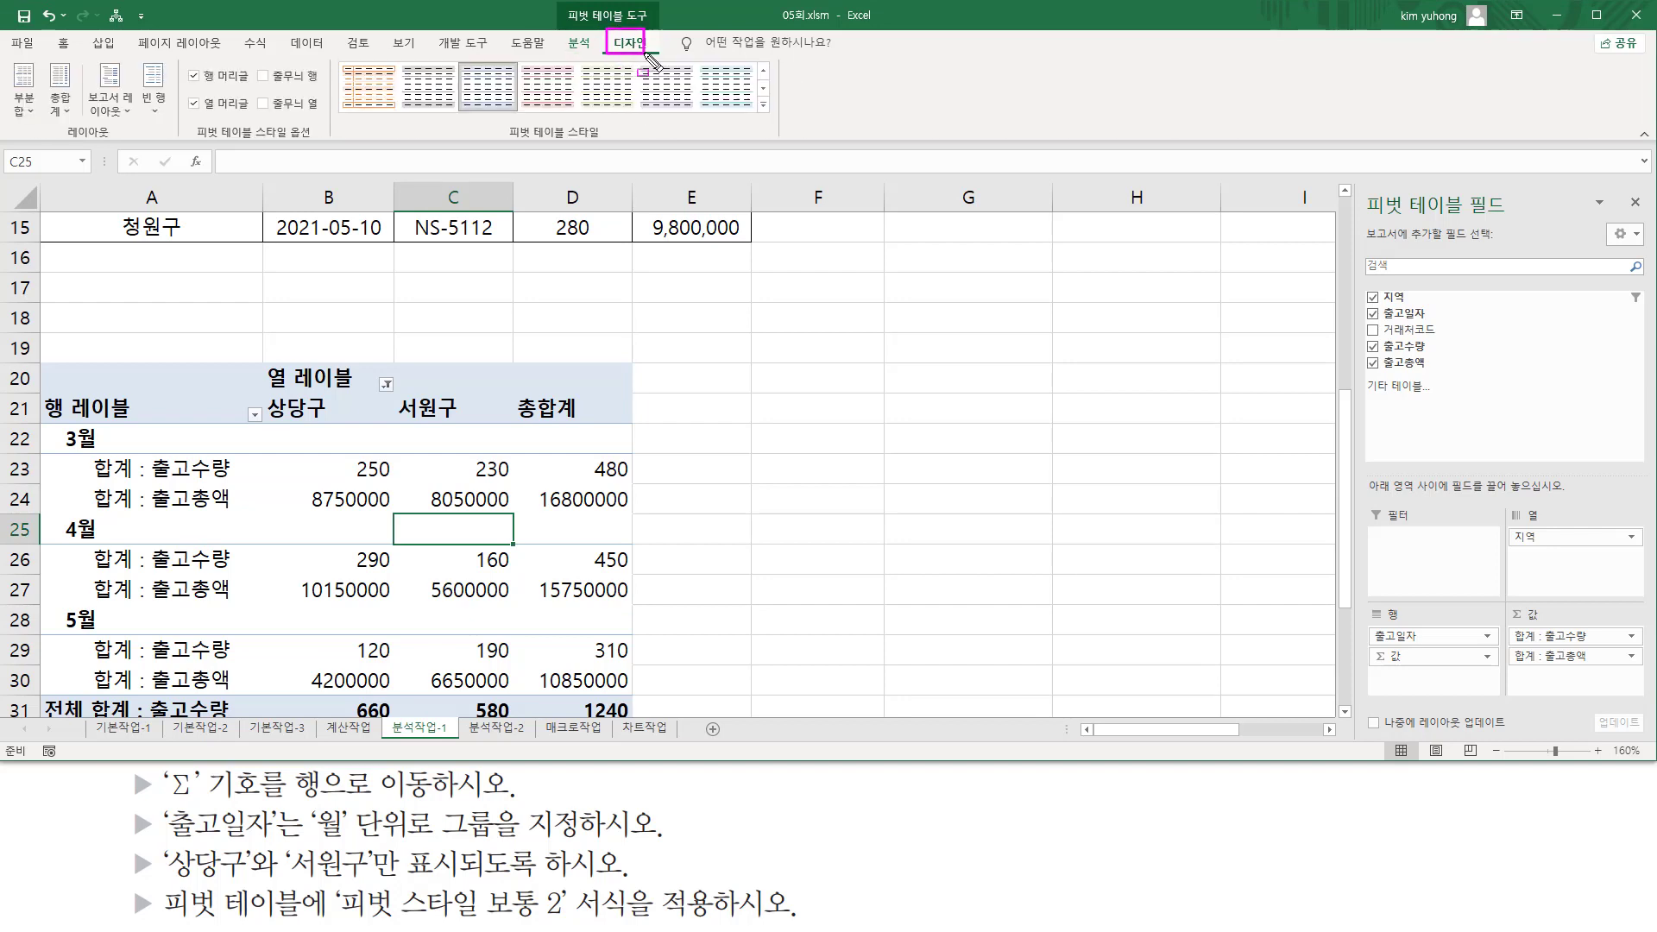
pyautogui.moveTo(498, 120); pyautogui.dragTo(615, 143)
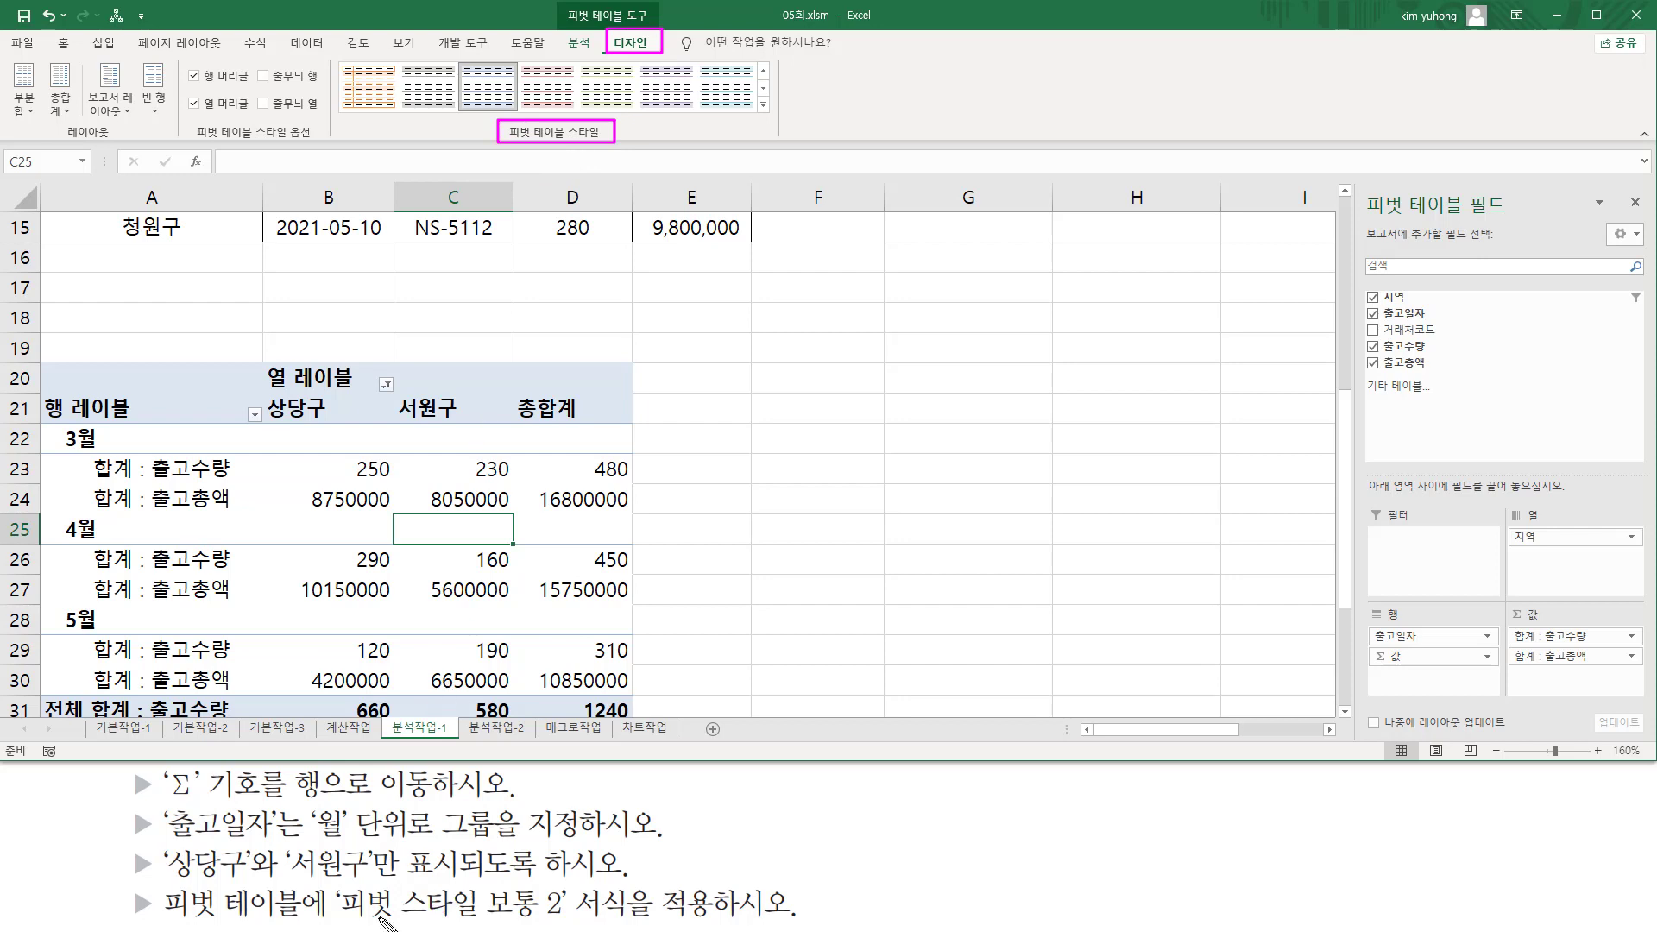
pyautogui.moveTo(337, 922); pyautogui.dragTo(568, 922)
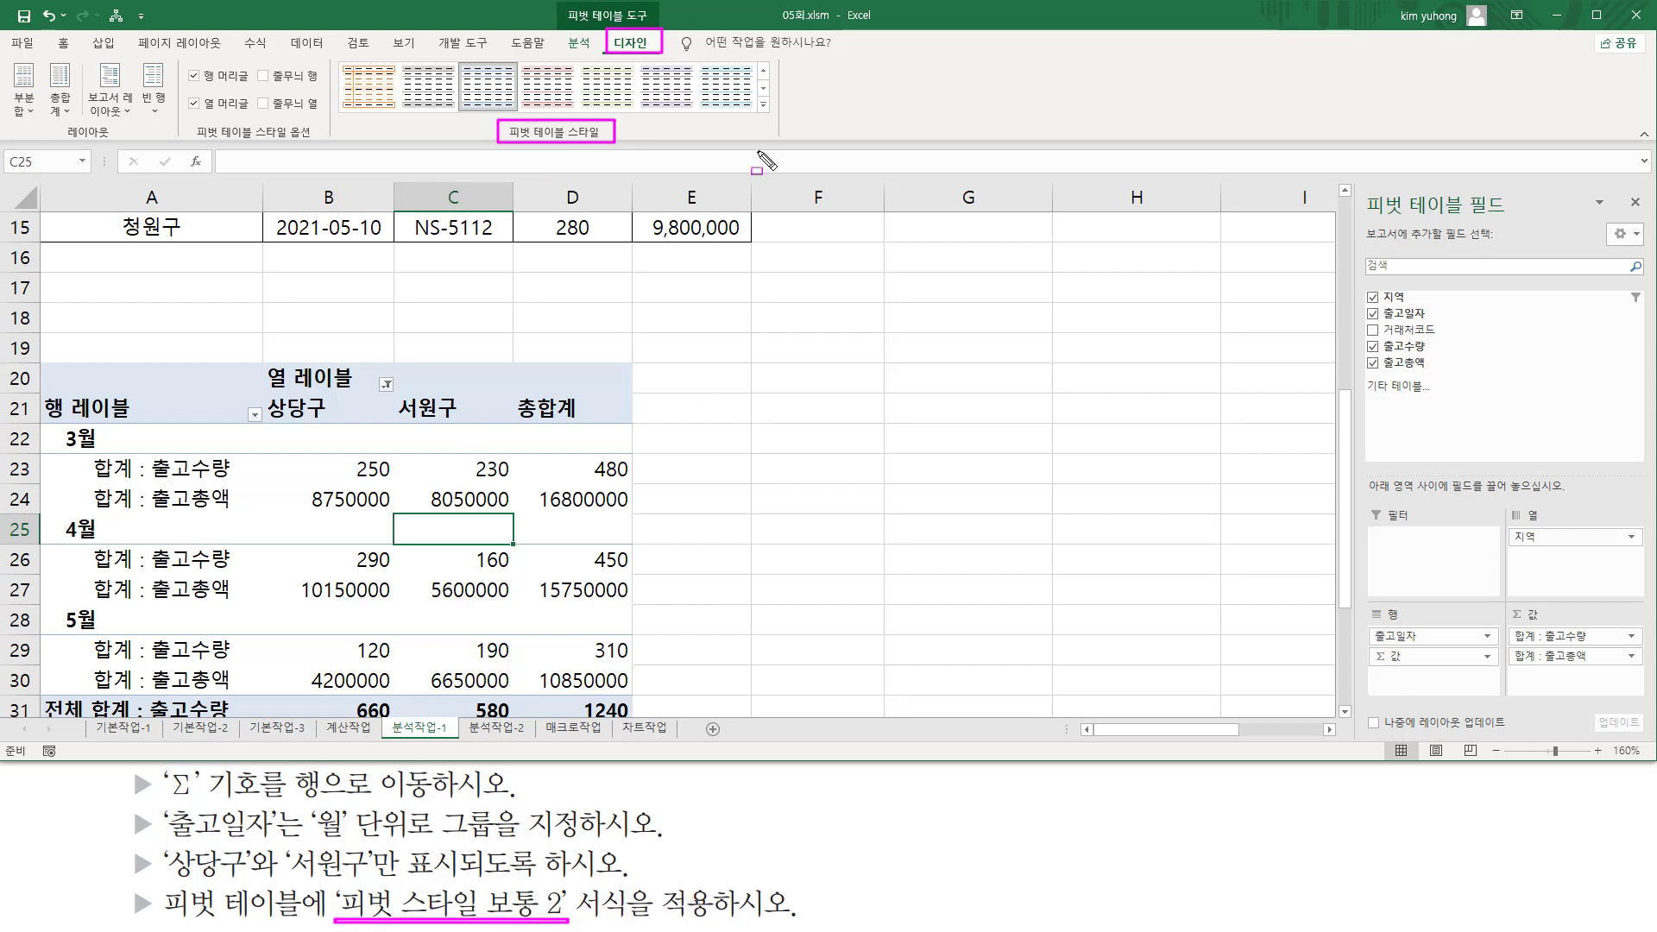
pyautogui.press('Escape')
pyautogui.click(763, 105)
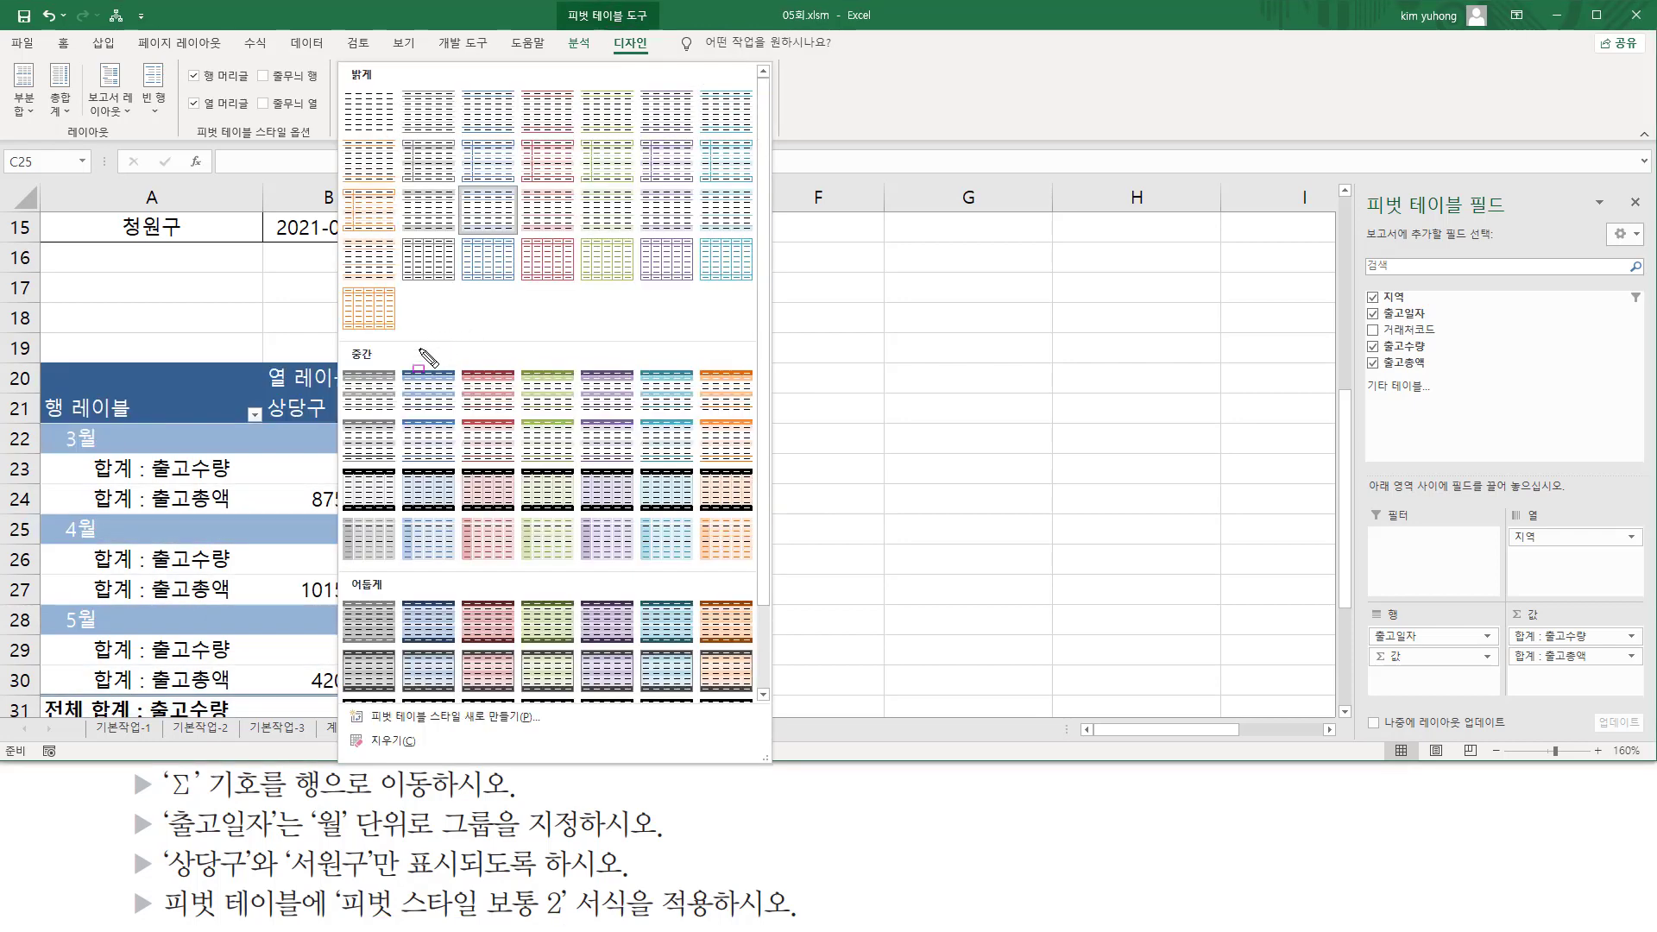
pyautogui.moveTo(396, 361); pyautogui.dragTo(461, 419)
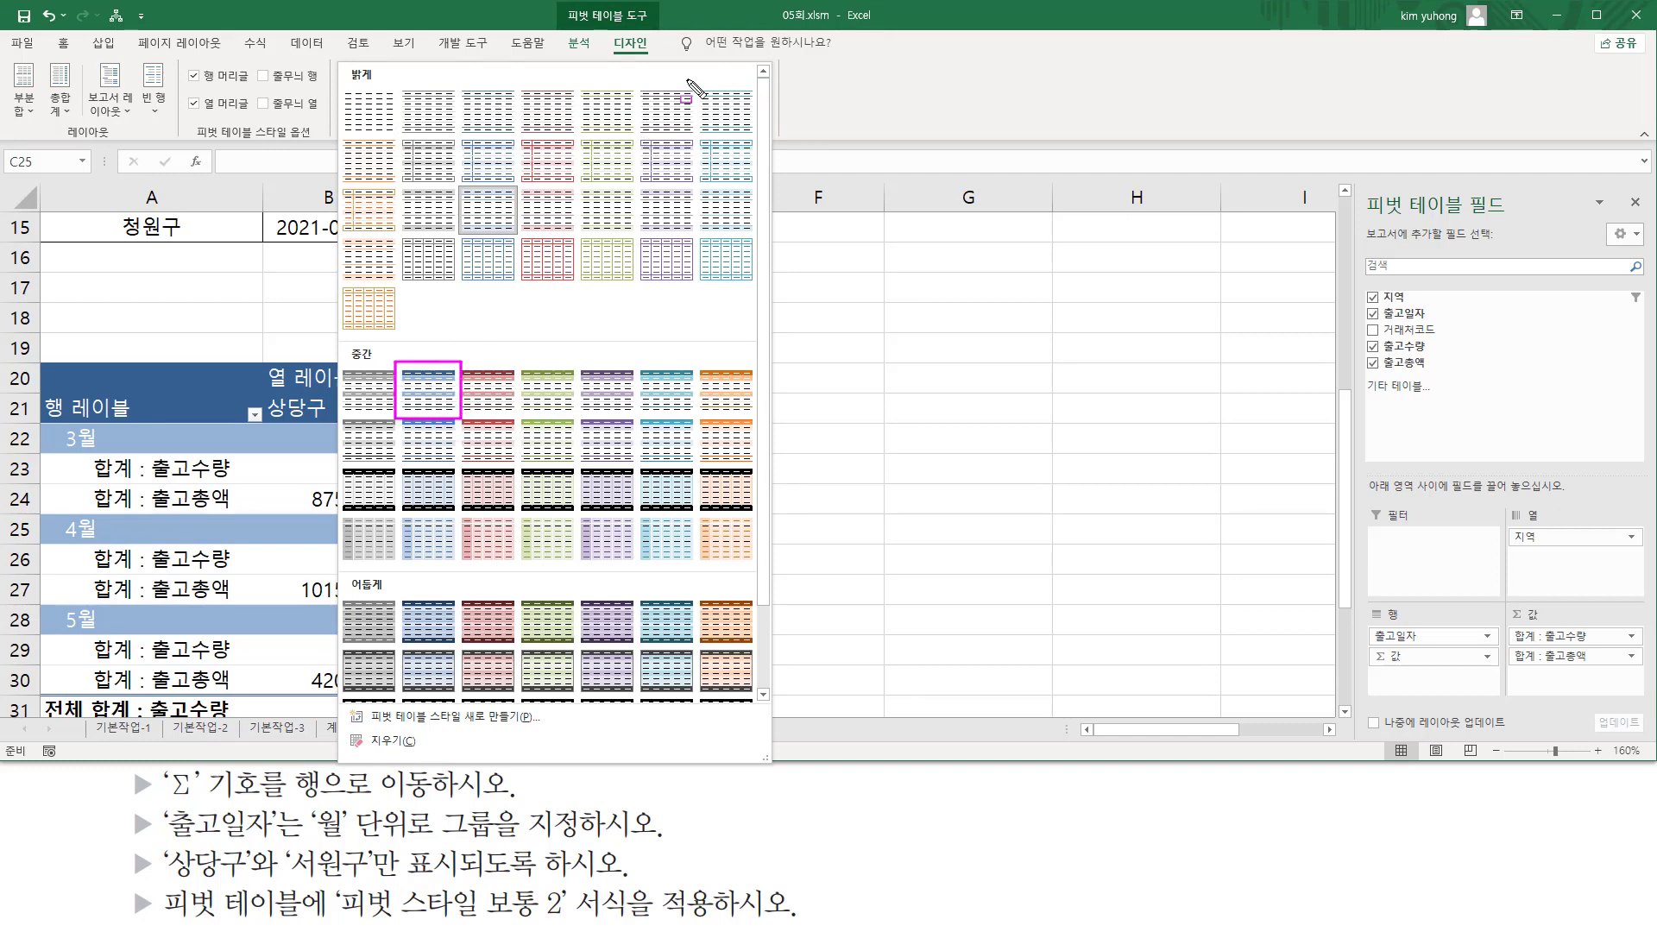
pyautogui.press('Escape')
pyautogui.click(765, 119)
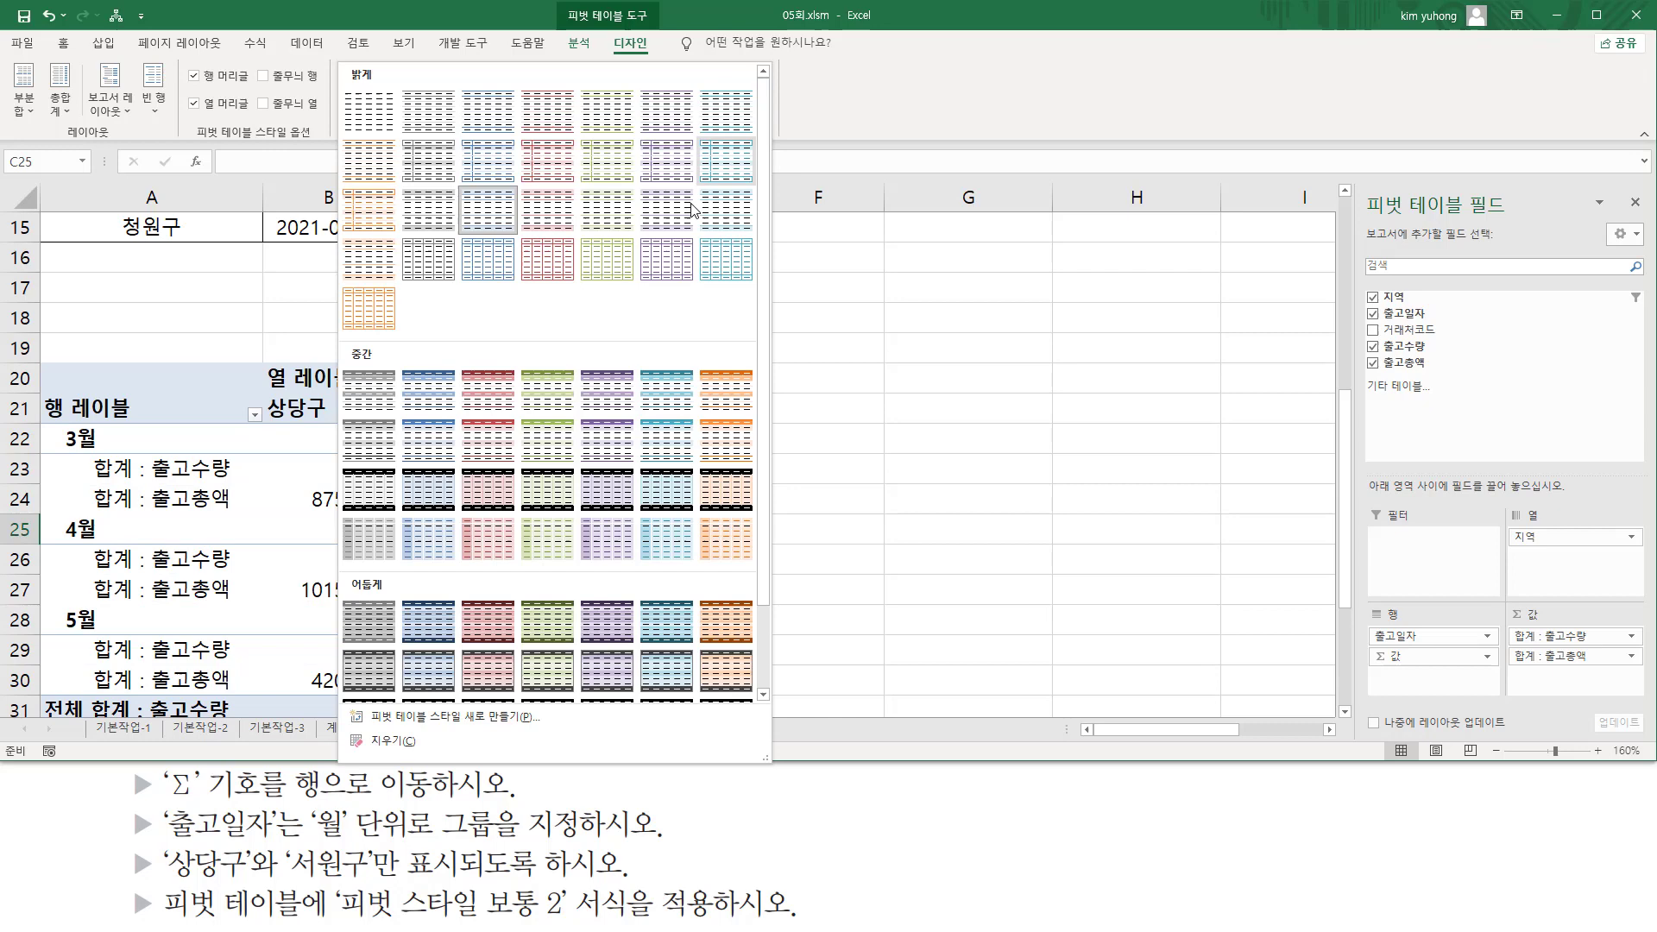
pyautogui.click(437, 399)
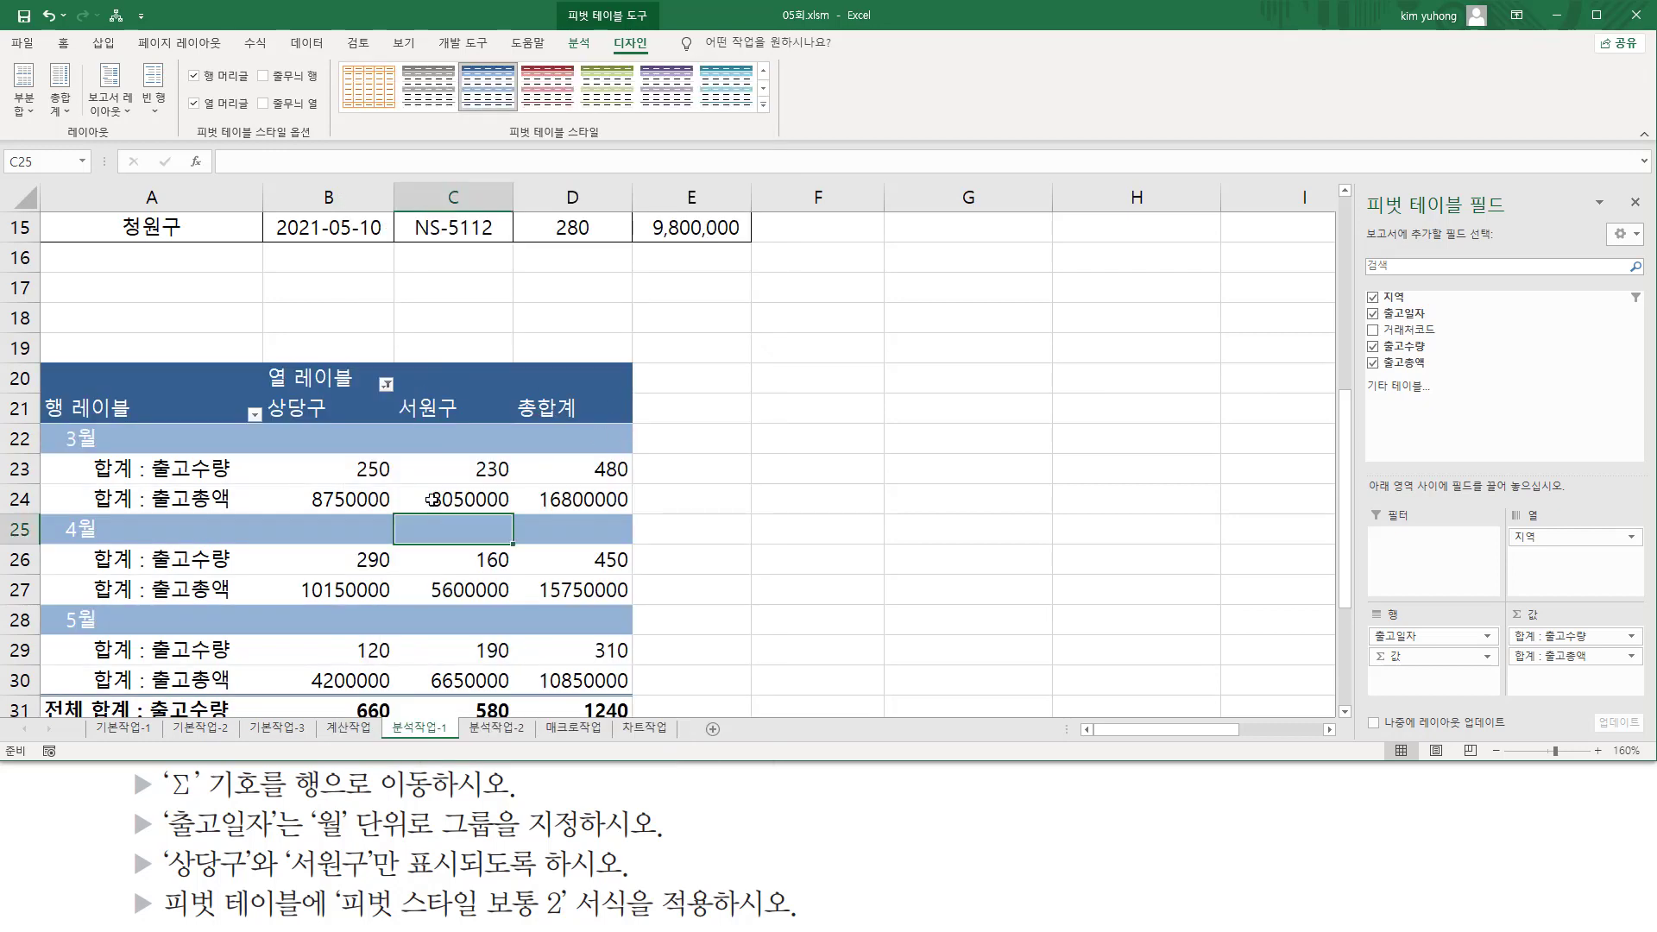
pyautogui.scroll(-3, 420, 472)
pyautogui.scroll(2, 697, 405)
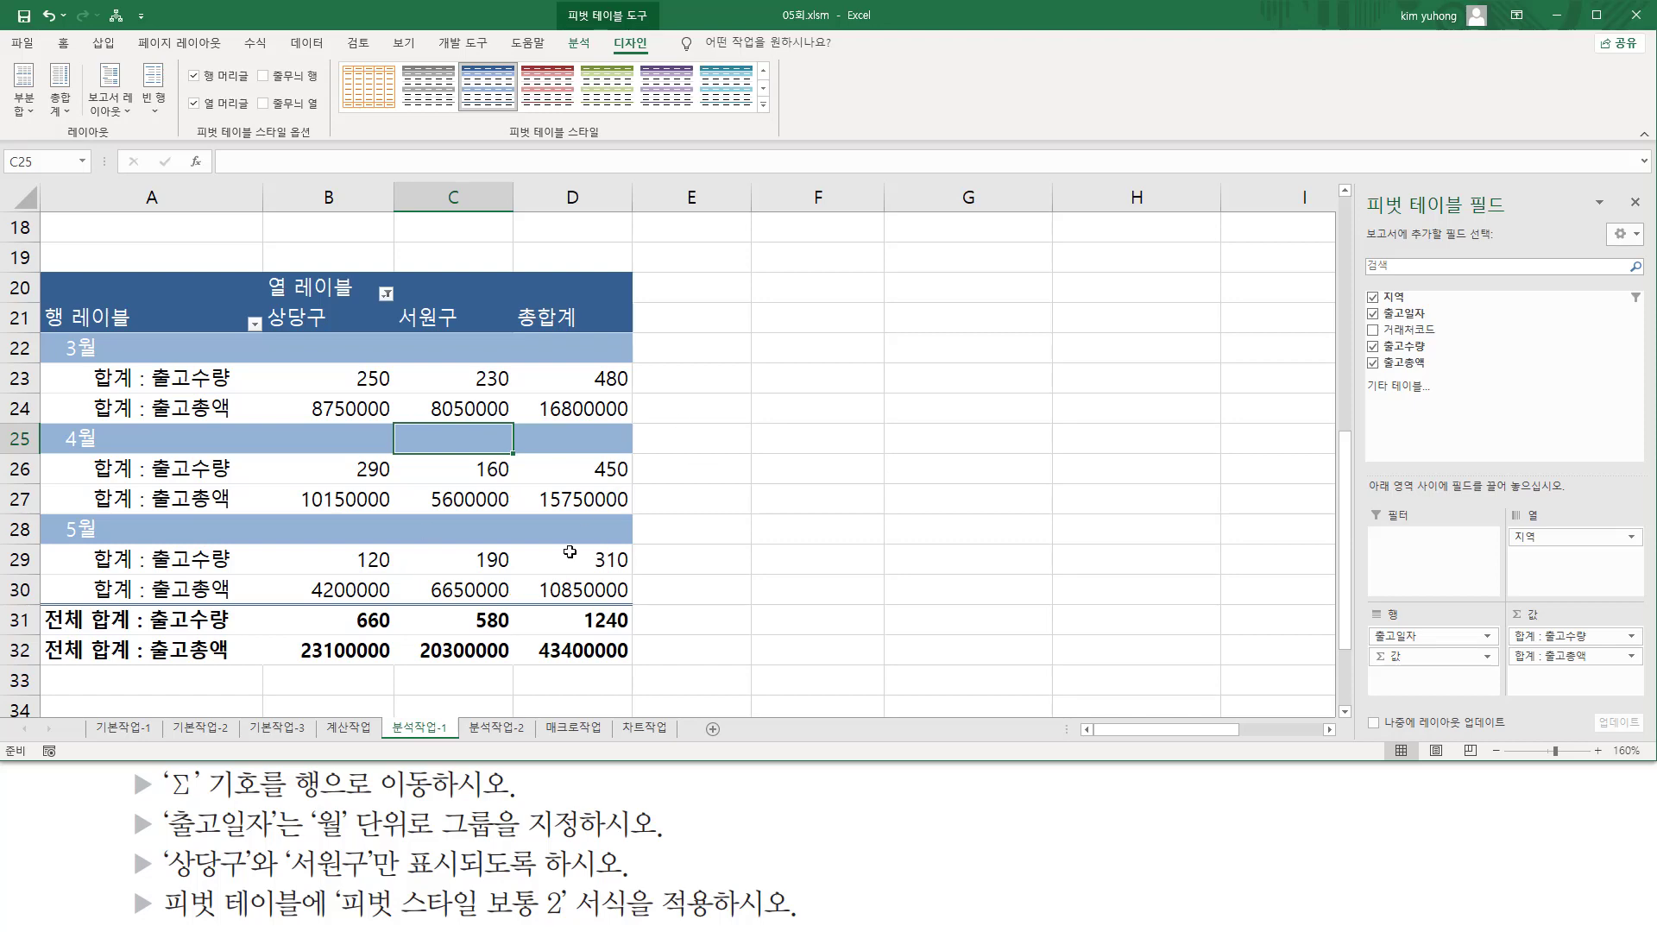
pyautogui.click(736, 508)
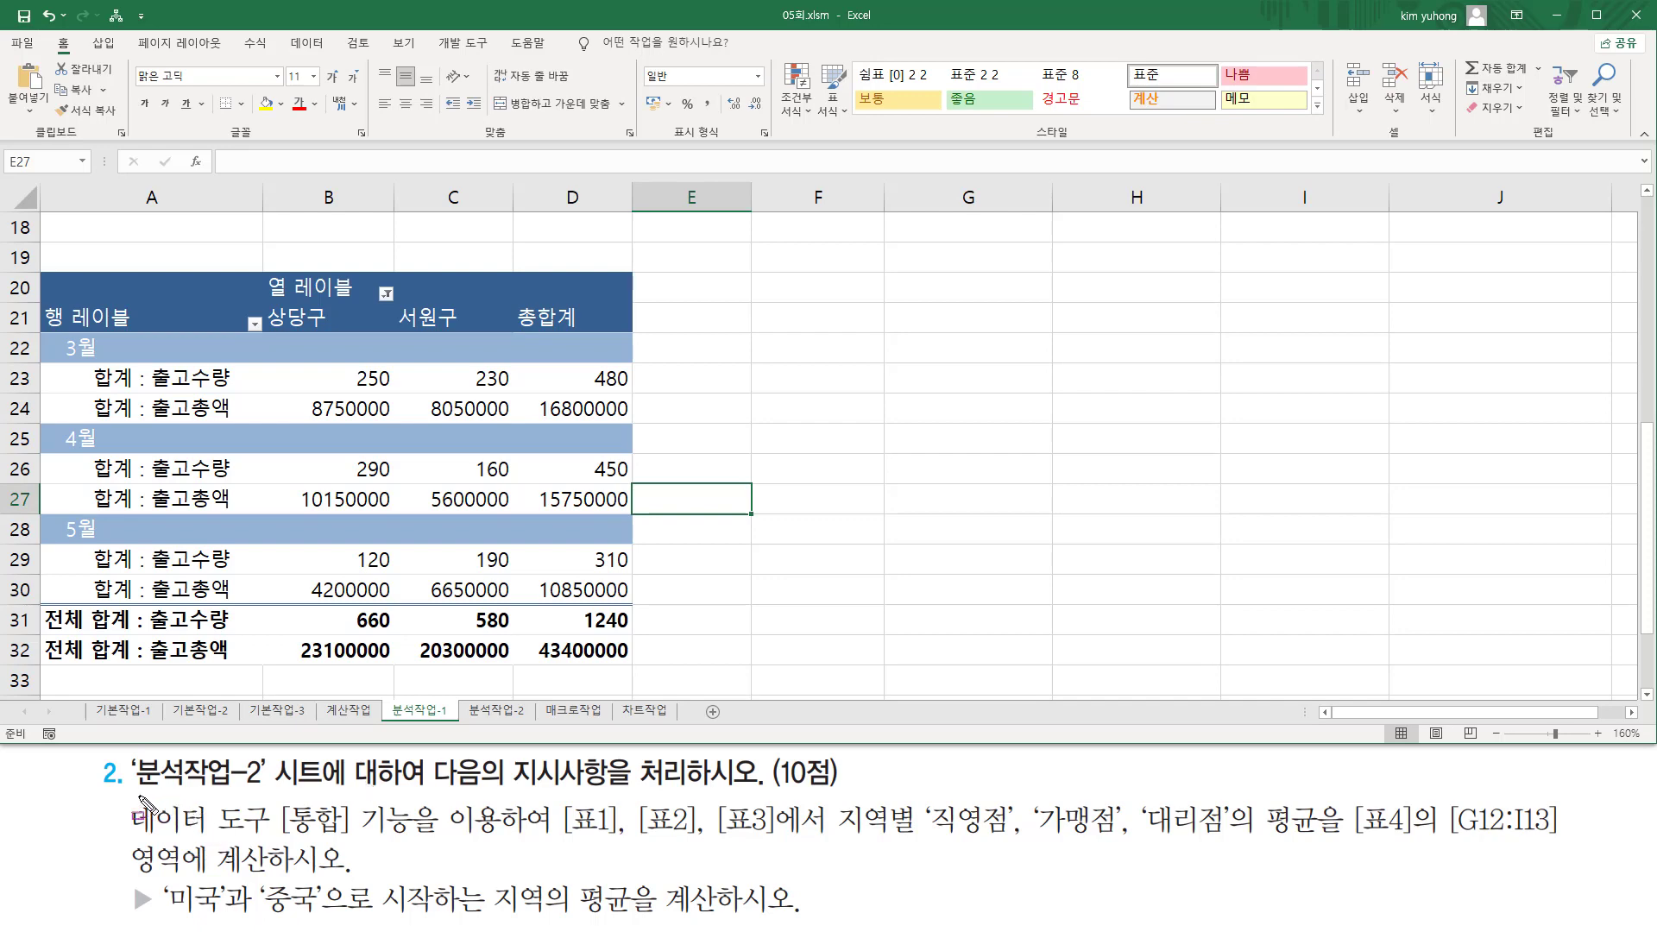
# Switch to the 분석작업-2 sheet and show its tables from the first row.
pyautogui.moveTo(136, 792)
pyautogui.mouseDown()
pyautogui.moveTo(282, 789)
pyautogui.moveTo(267, 754)
pyautogui.mouseUp()
pyautogui.moveTo(426, 790); pyautogui.dragTo(837, 788)
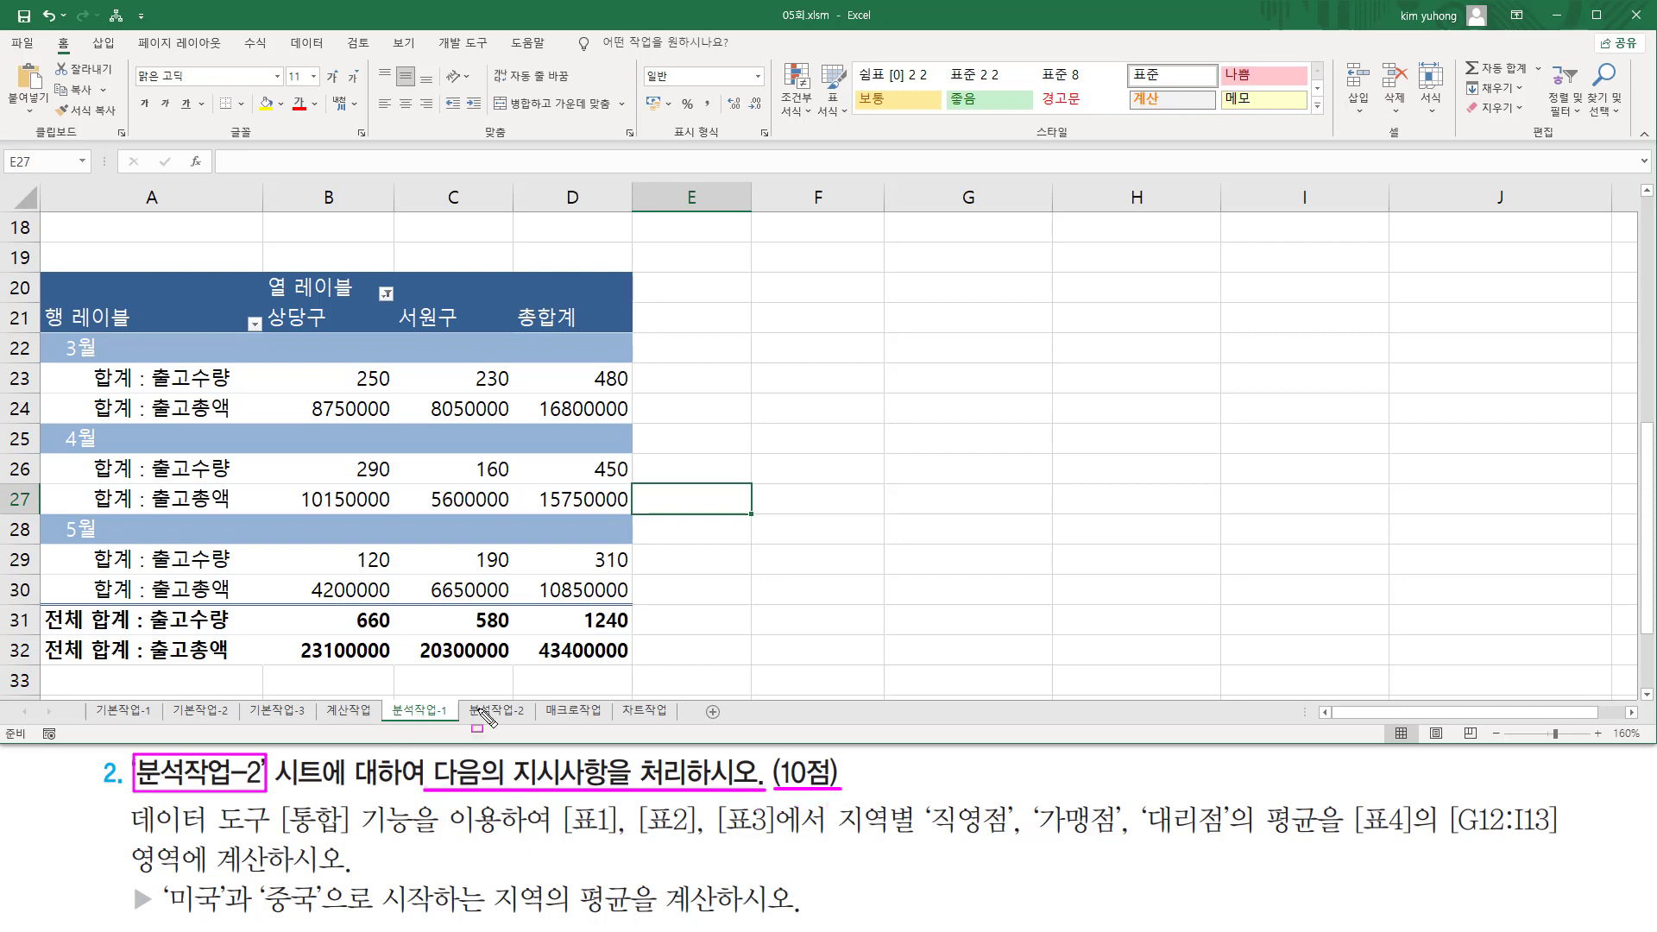
pyautogui.moveTo(466, 697); pyautogui.dragTo(534, 723)
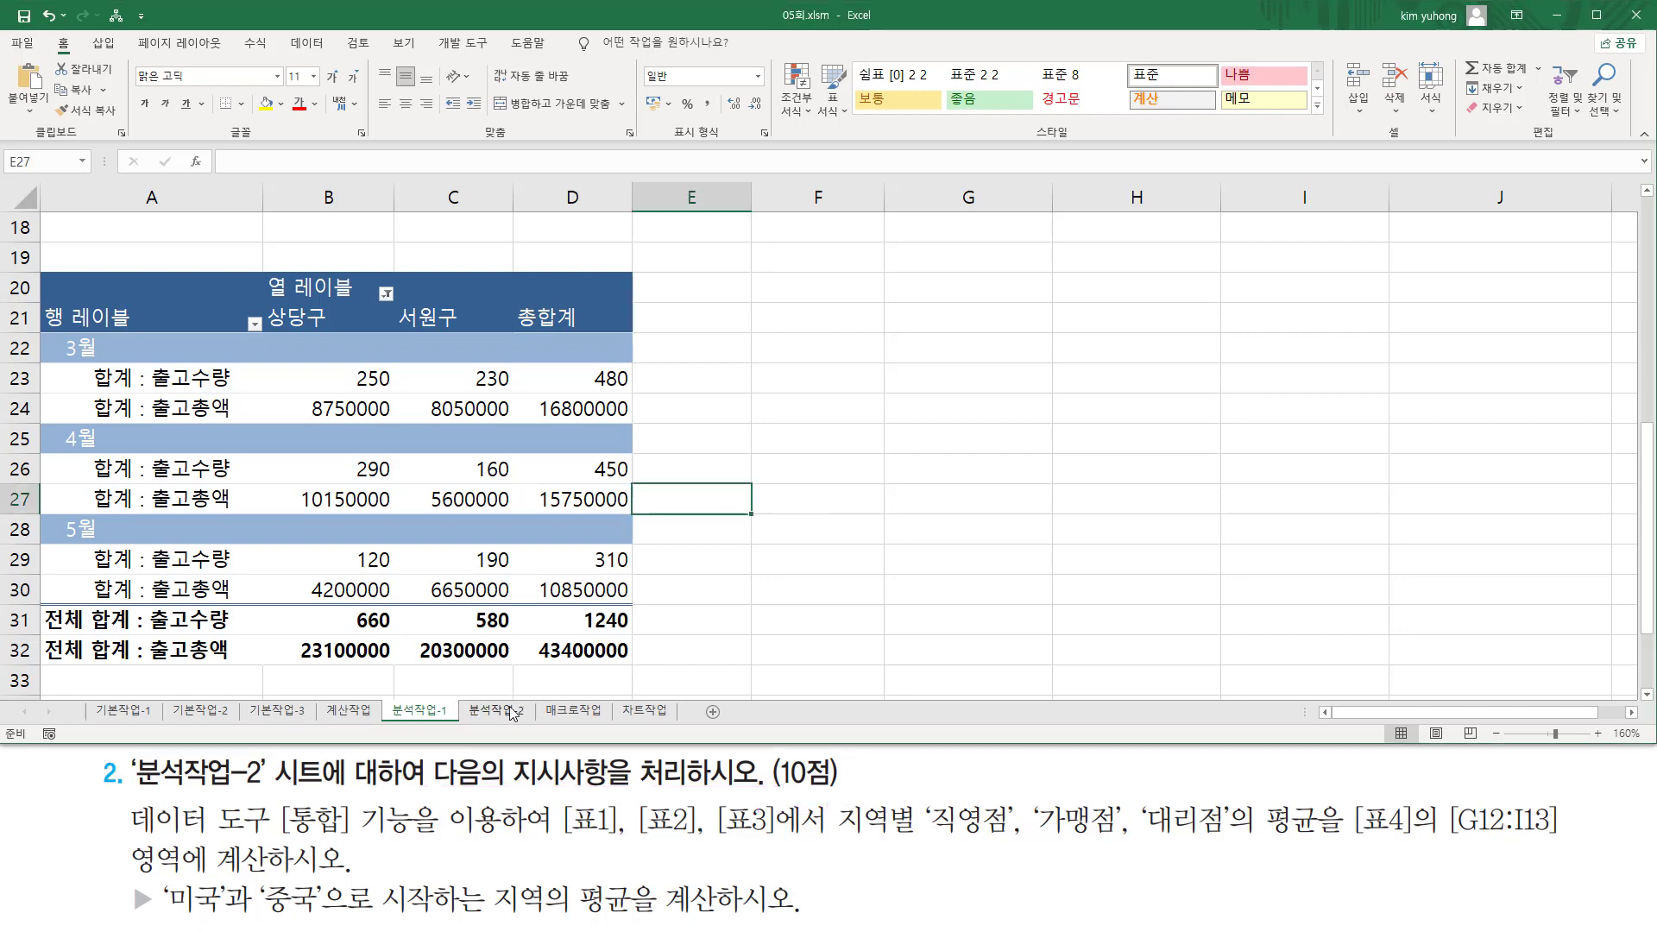
pyautogui.click(509, 710)
pyautogui.scroll(4, 392, 531)
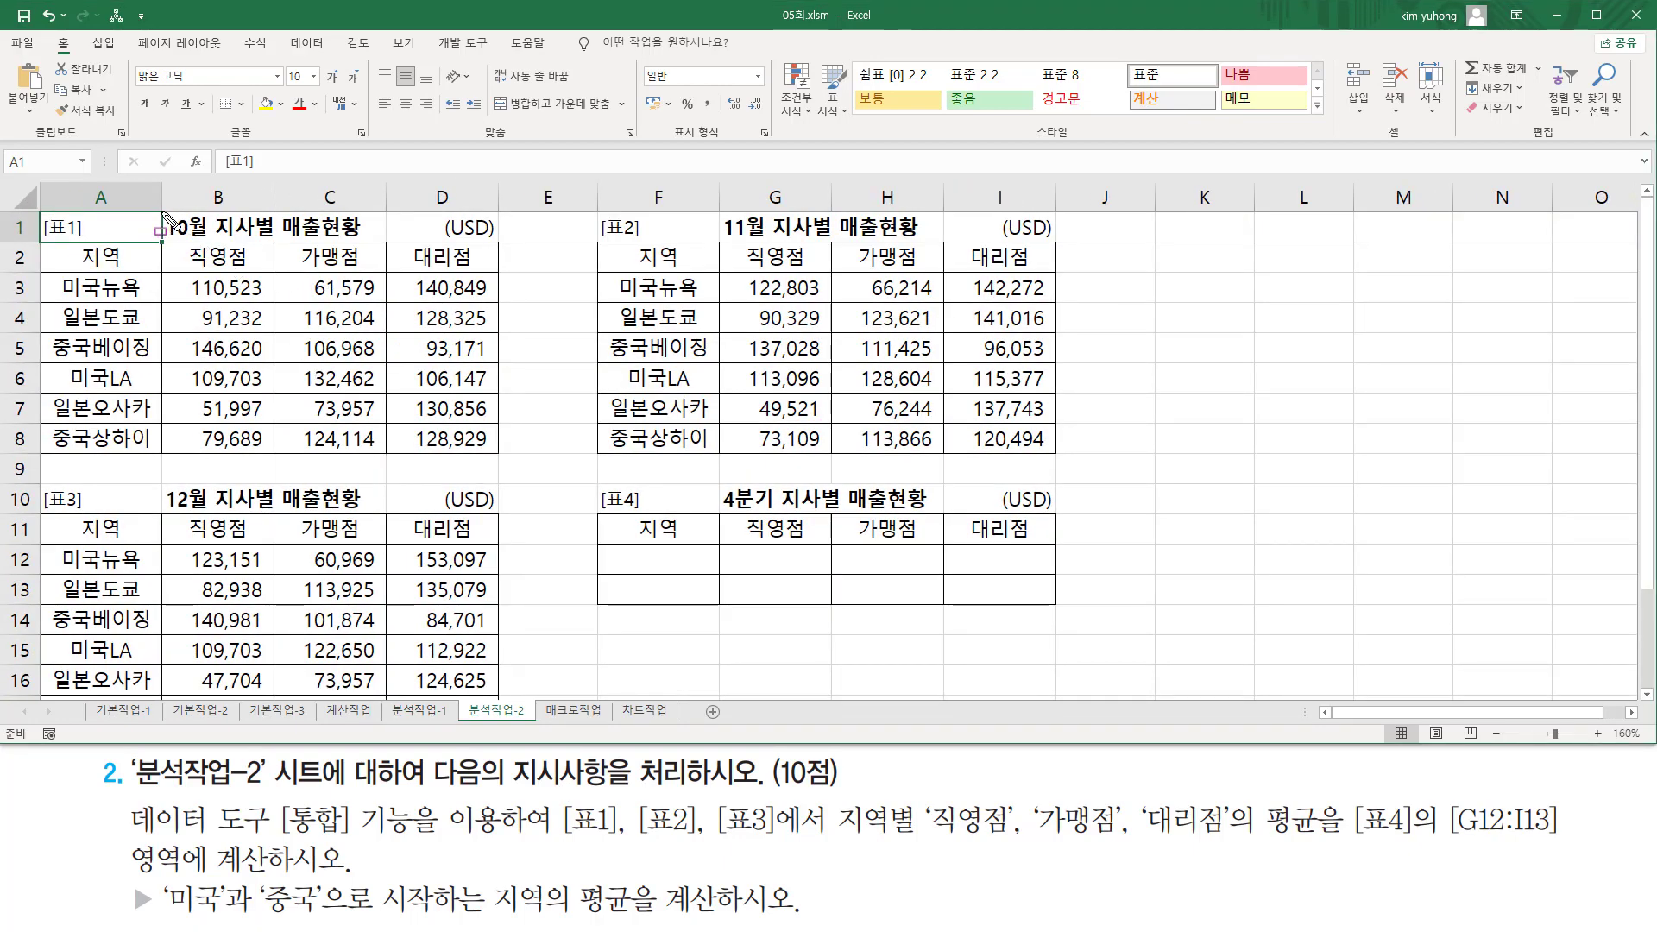
pyautogui.moveTo(163, 211)
pyautogui.mouseDown()
pyautogui.moveTo(169, 238)
pyautogui.moveTo(371, 241)
pyautogui.mouseUp()
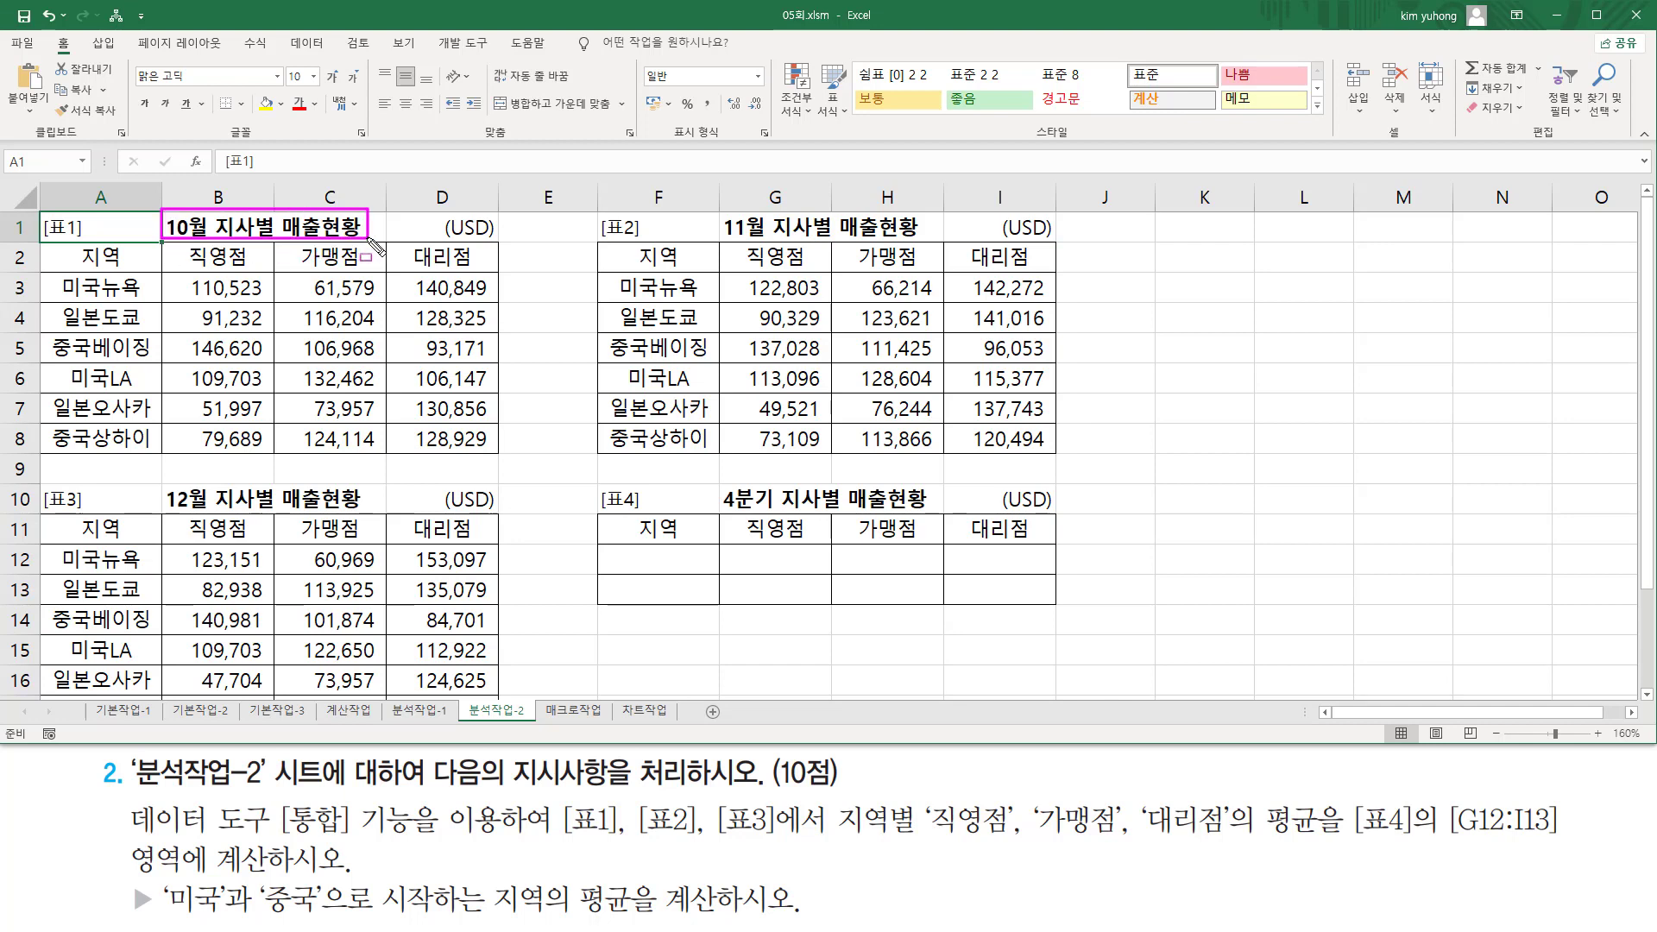
pyautogui.moveTo(714, 209)
pyautogui.mouseDown()
pyautogui.moveTo(726, 241)
pyautogui.moveTo(938, 242)
pyautogui.mouseUp()
pyautogui.moveTo(158, 479)
pyautogui.mouseDown()
pyautogui.moveTo(268, 516)
pyautogui.moveTo(371, 505)
pyautogui.mouseUp()
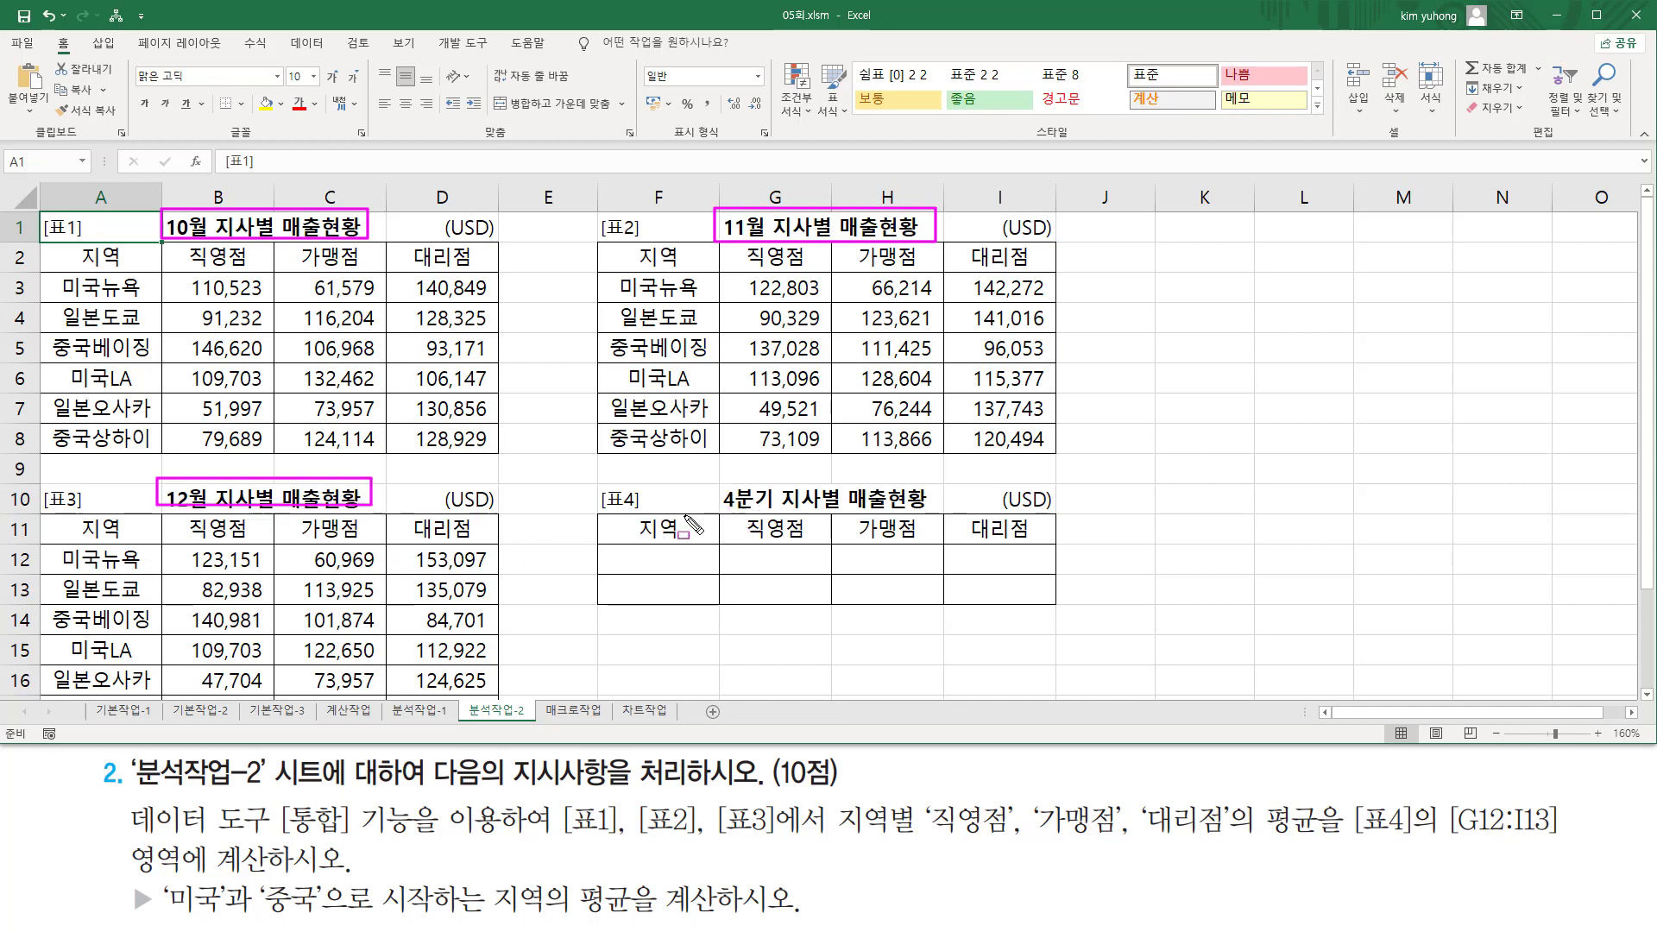
pyautogui.moveTo(717, 483)
pyautogui.mouseDown()
pyautogui.moveTo(839, 516)
pyautogui.moveTo(933, 512)
pyautogui.mouseUp()
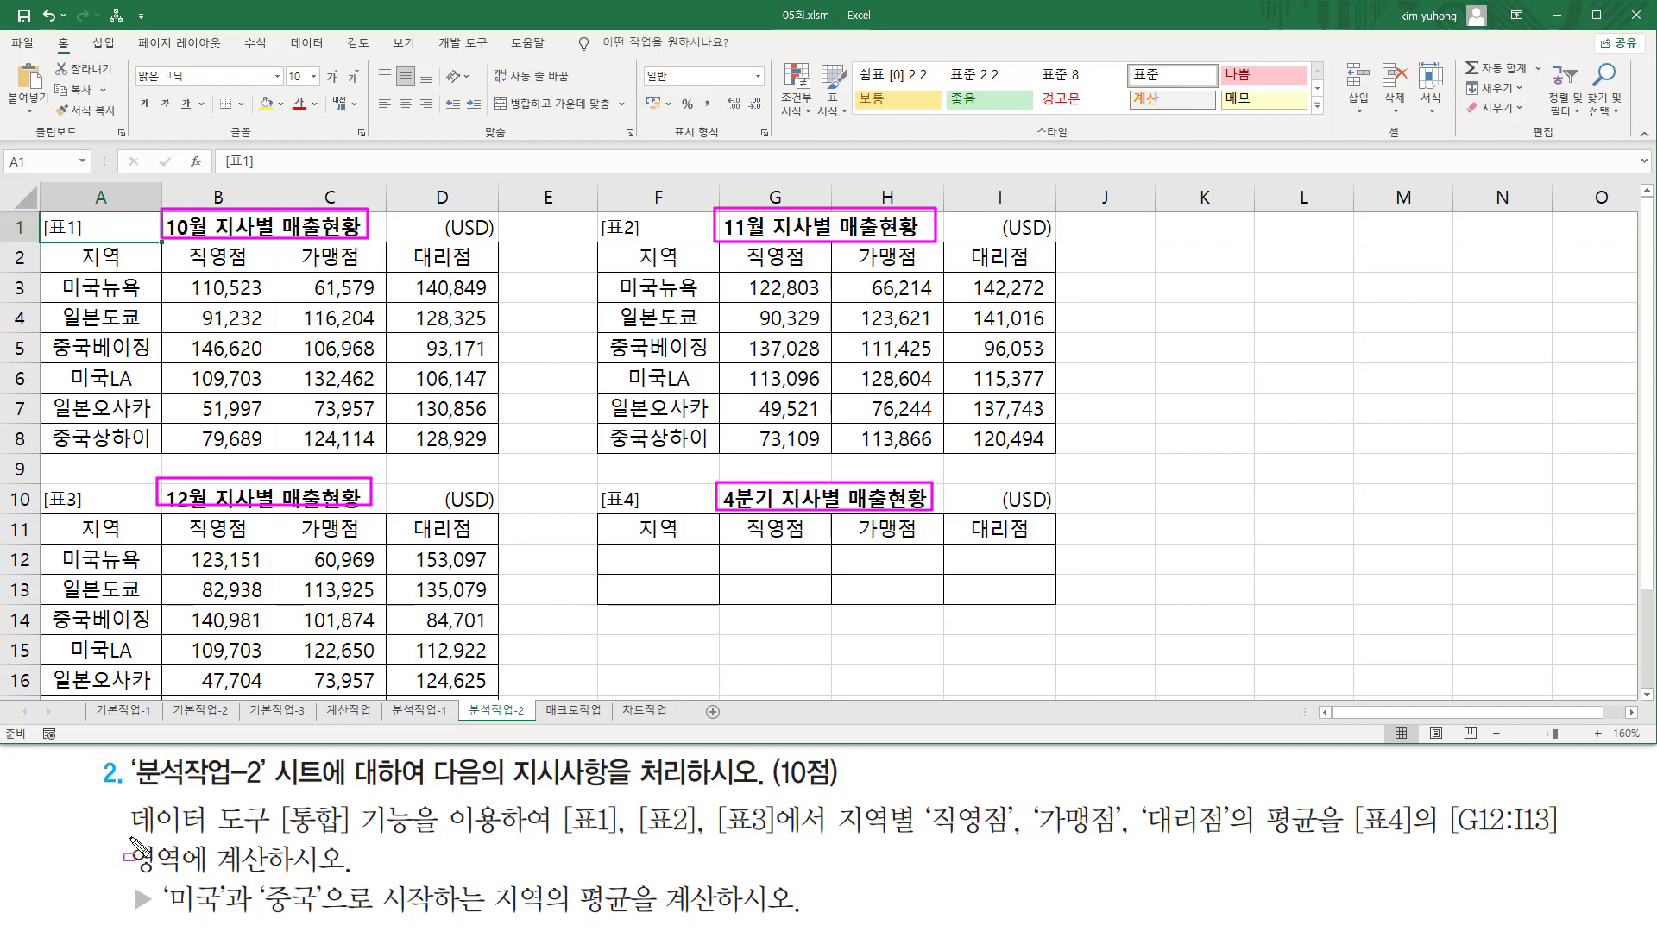
pyautogui.moveTo(275, 788)
pyautogui.mouseDown()
pyautogui.moveTo(324, 836)
pyautogui.moveTo(410, 839)
pyautogui.mouseUp()
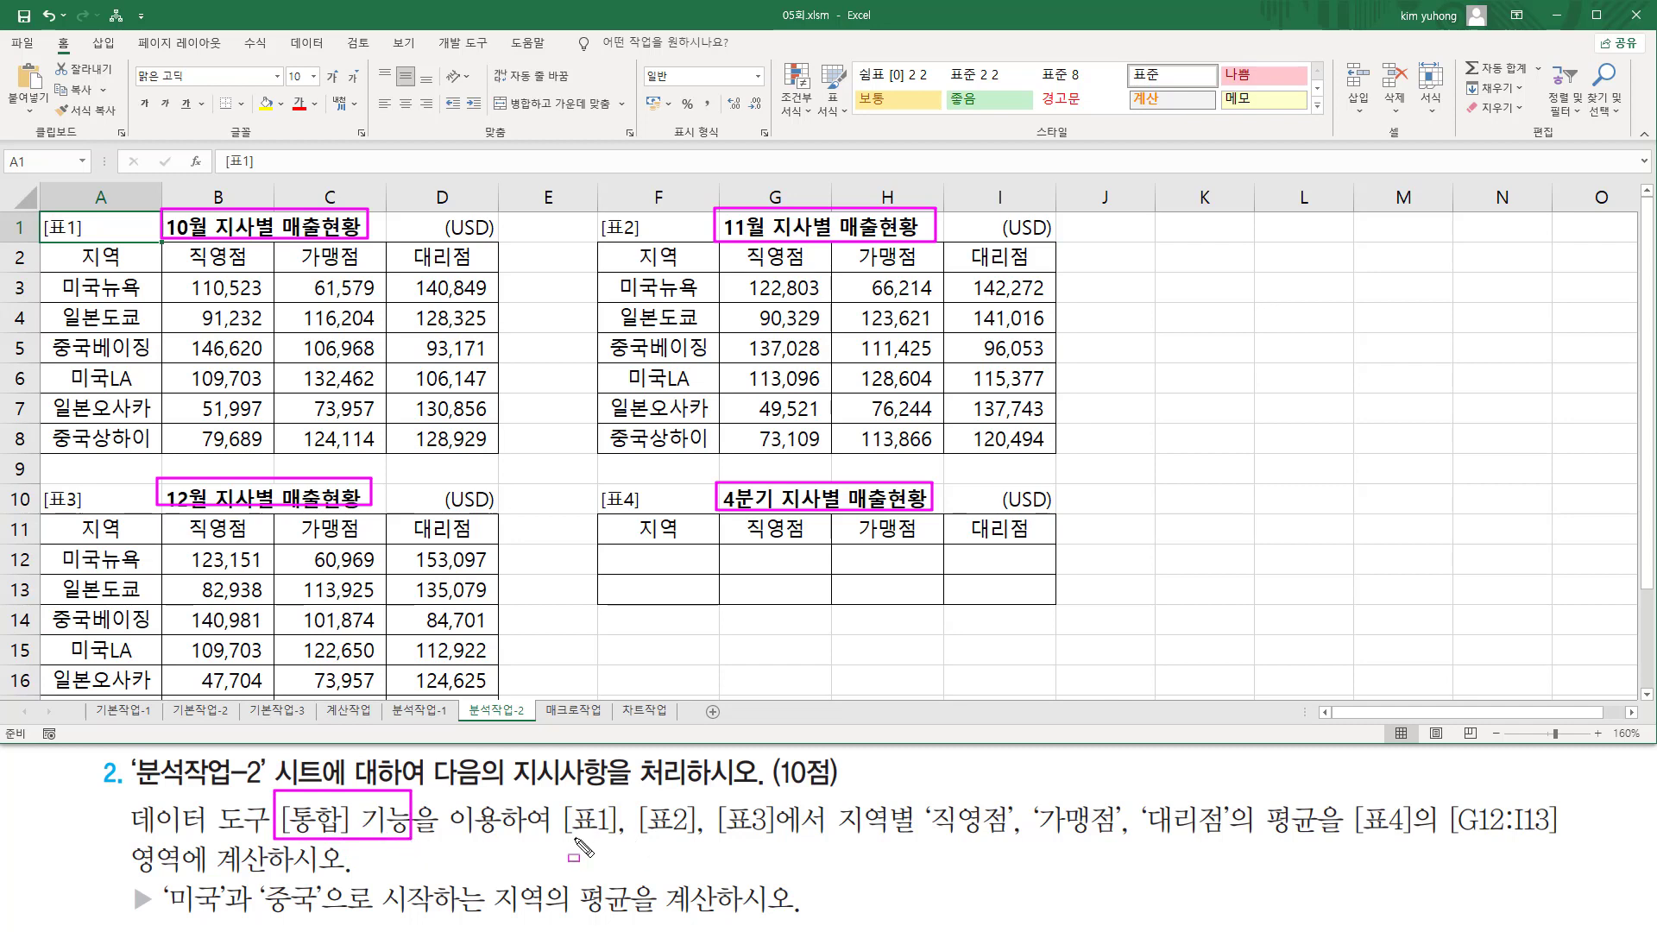
pyautogui.moveTo(557, 837)
pyautogui.mouseDown()
pyautogui.moveTo(781, 835)
pyautogui.moveTo(785, 797)
pyautogui.moveTo(906, 836)
pyautogui.moveTo(1320, 844)
pyautogui.moveTo(1325, 797)
pyautogui.moveTo(1413, 837)
pyautogui.mouseUp()
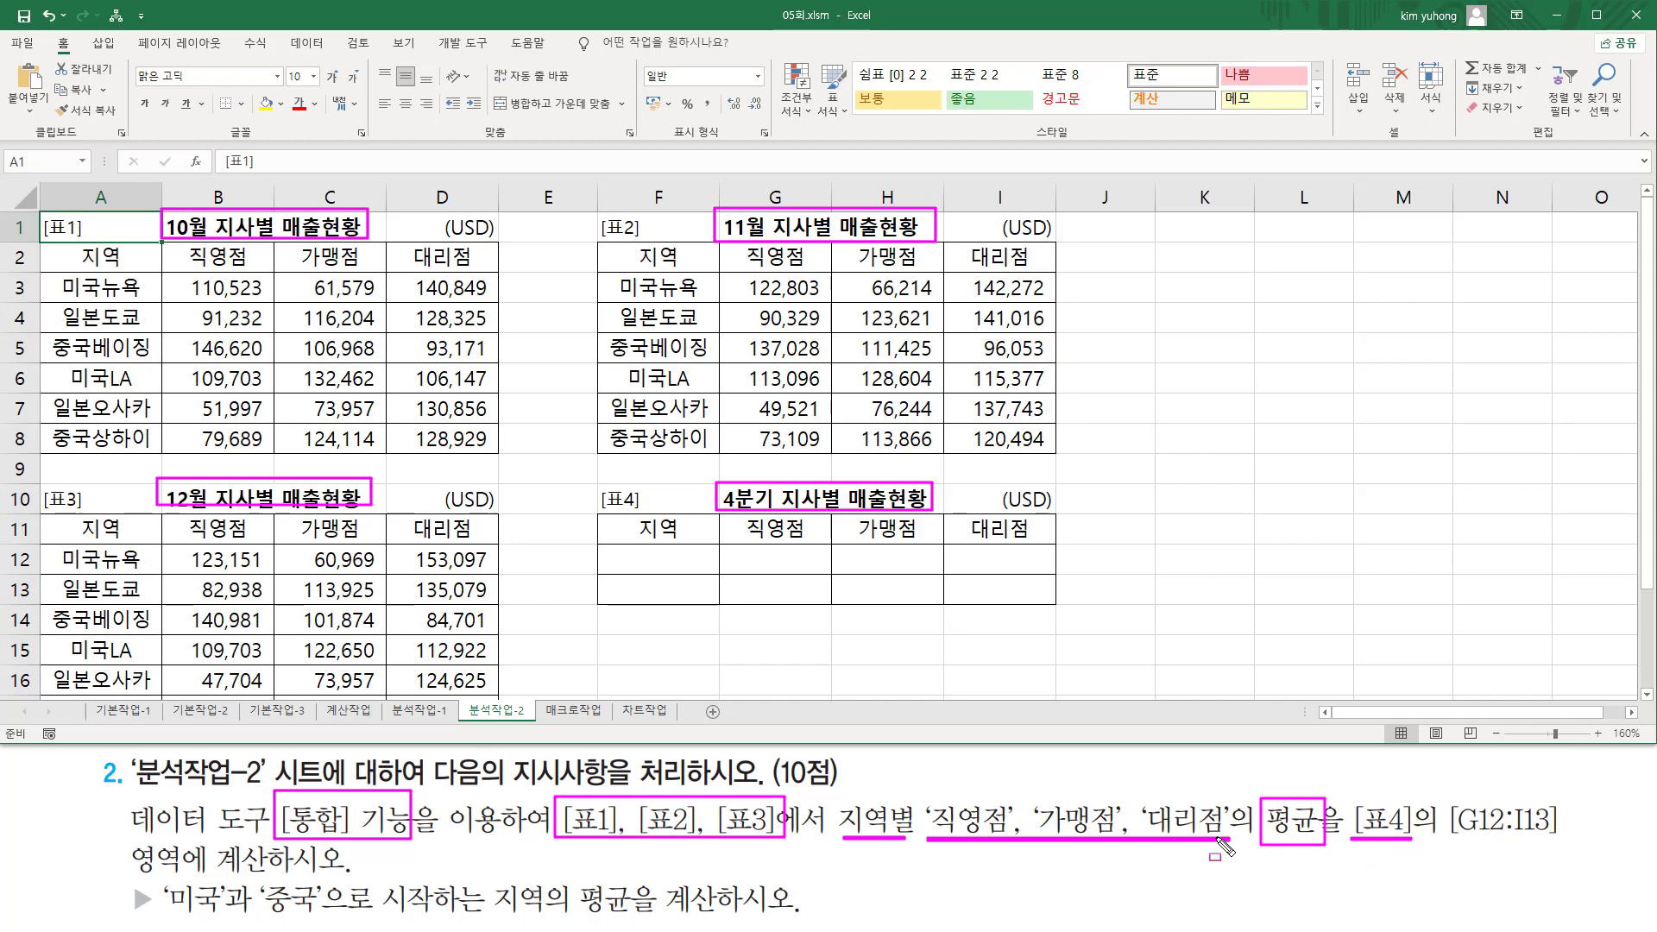
pyautogui.moveTo(157, 915); pyautogui.dragTo(752, 914)
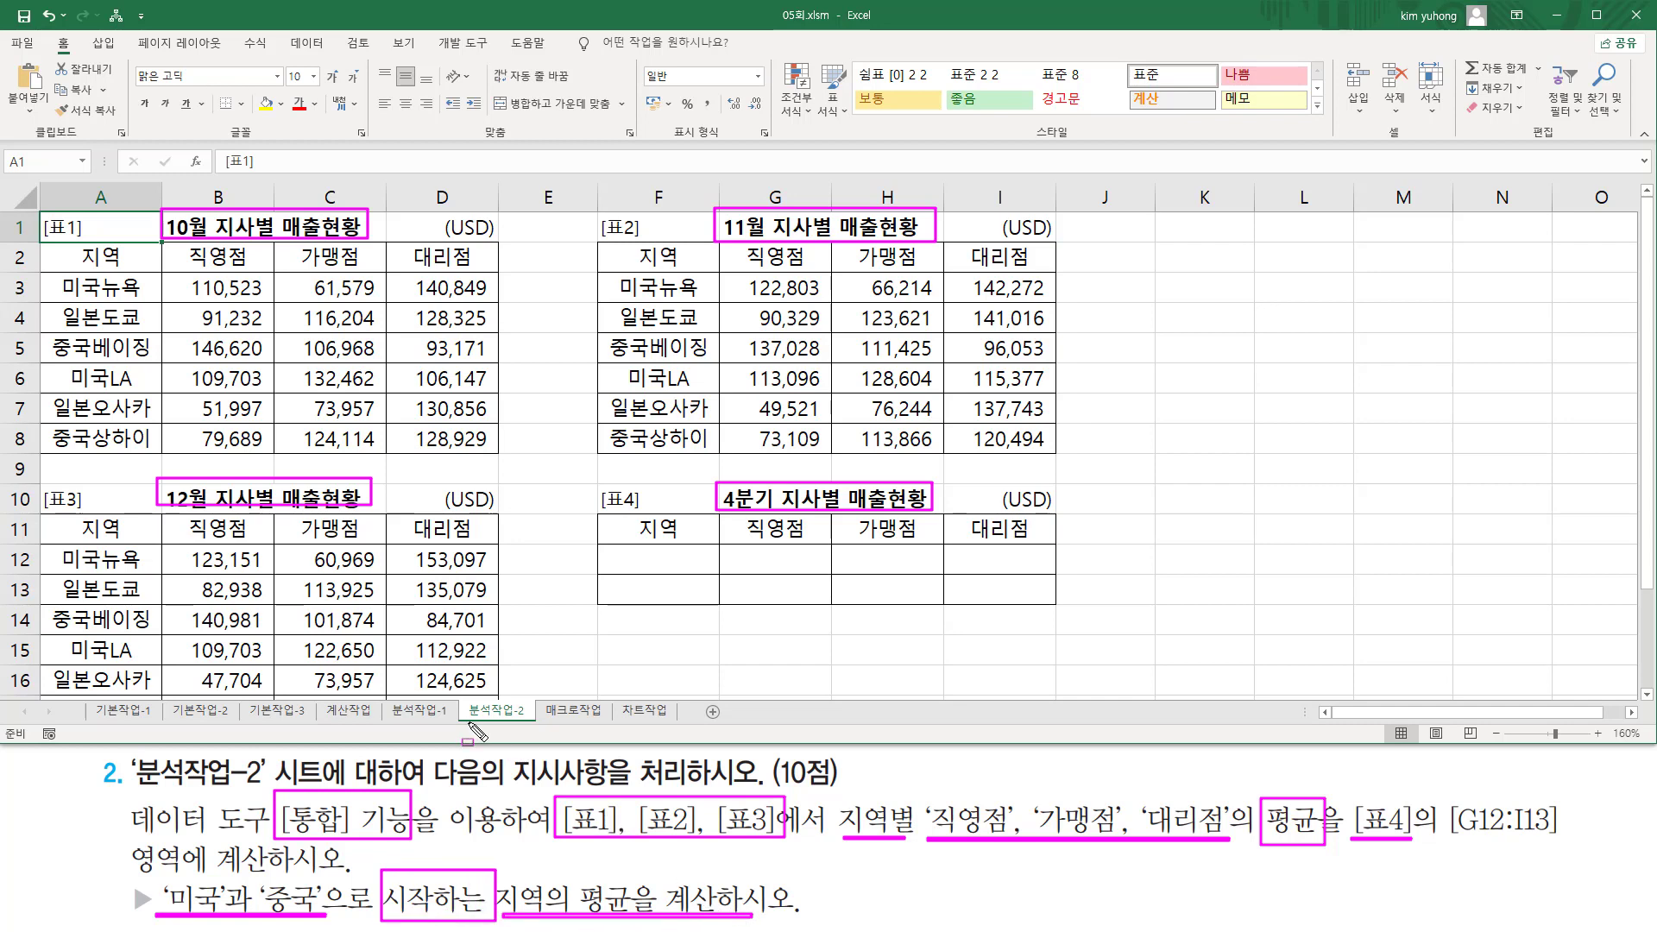
pyautogui.moveTo(60, 272)
pyautogui.mouseDown()
pyautogui.moveTo(92, 276)
pyautogui.moveTo(103, 315)
pyautogui.moveTo(56, 332)
pyautogui.moveTo(96, 352)
pyautogui.mouseUp()
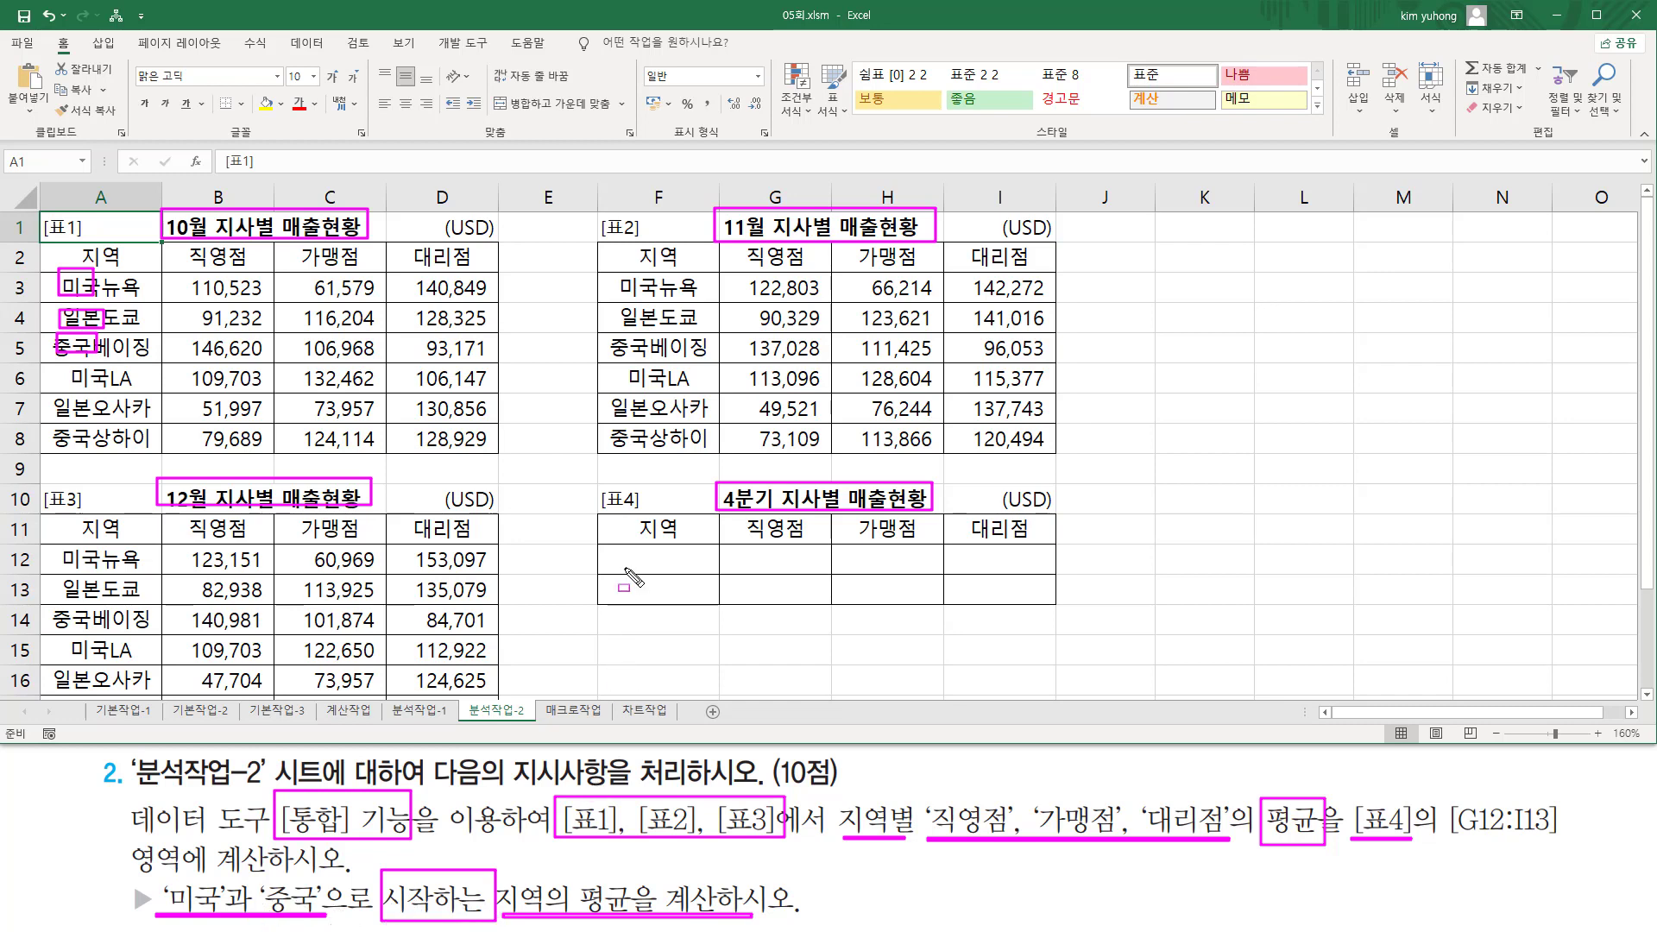
pyautogui.moveTo(609, 542); pyautogui.dragTo(718, 607)
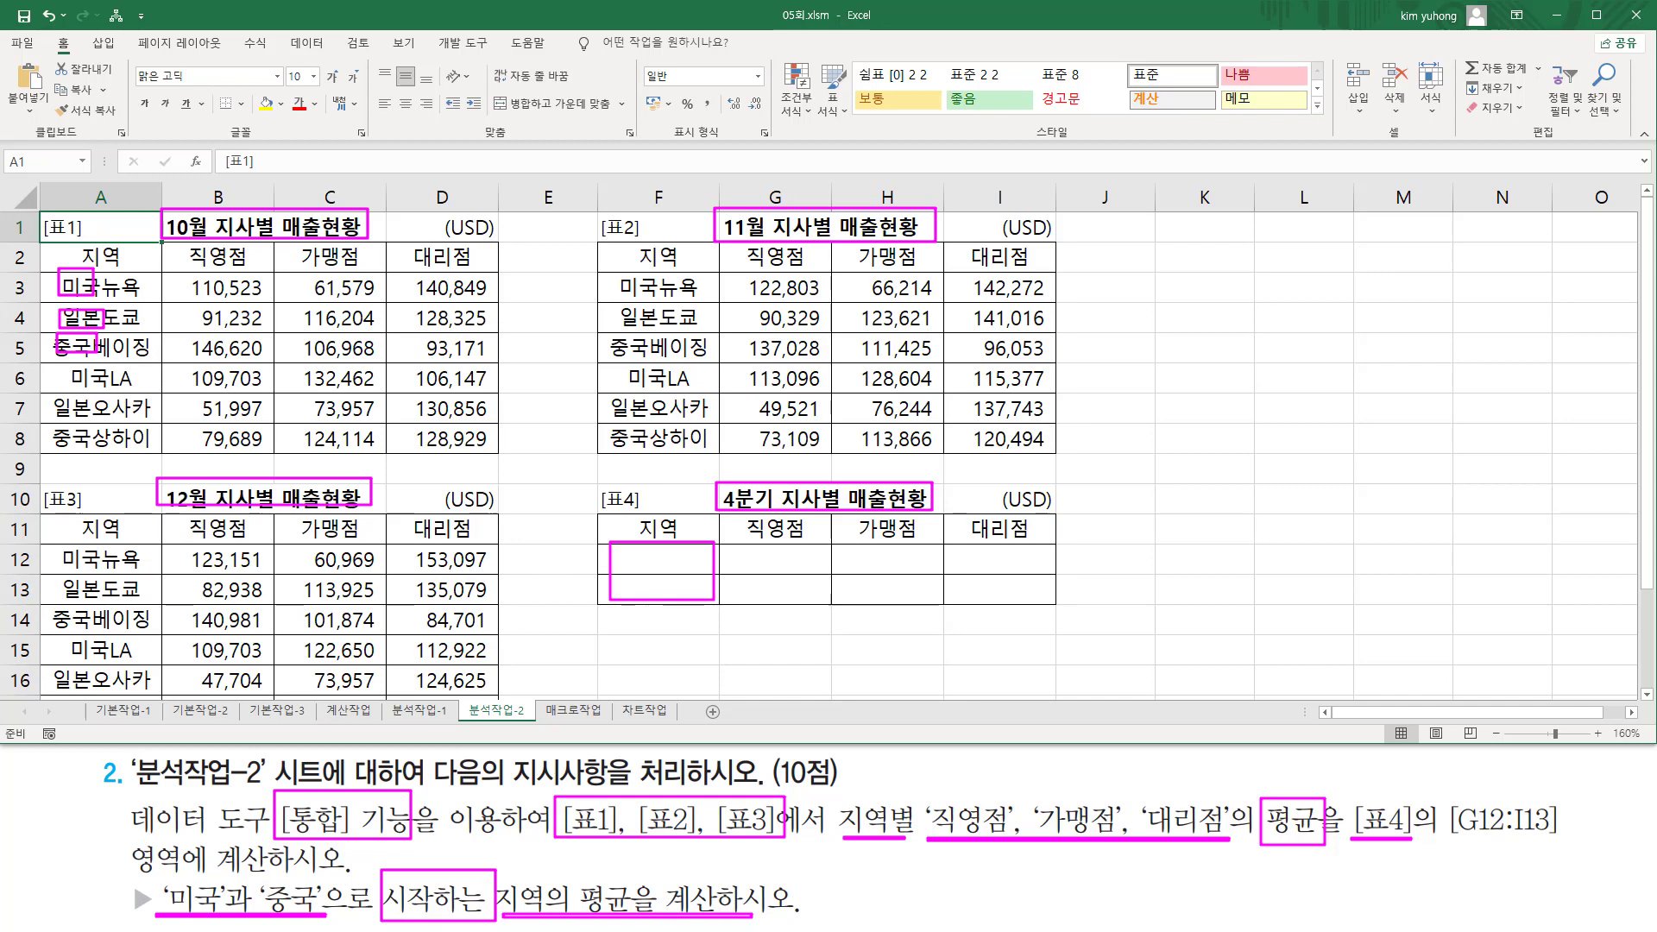
pyautogui.press('Escape')
# Enter the wildcard region labels 미국* in F12 and 중국* in F13 of 표4.
pyautogui.click(652, 558)
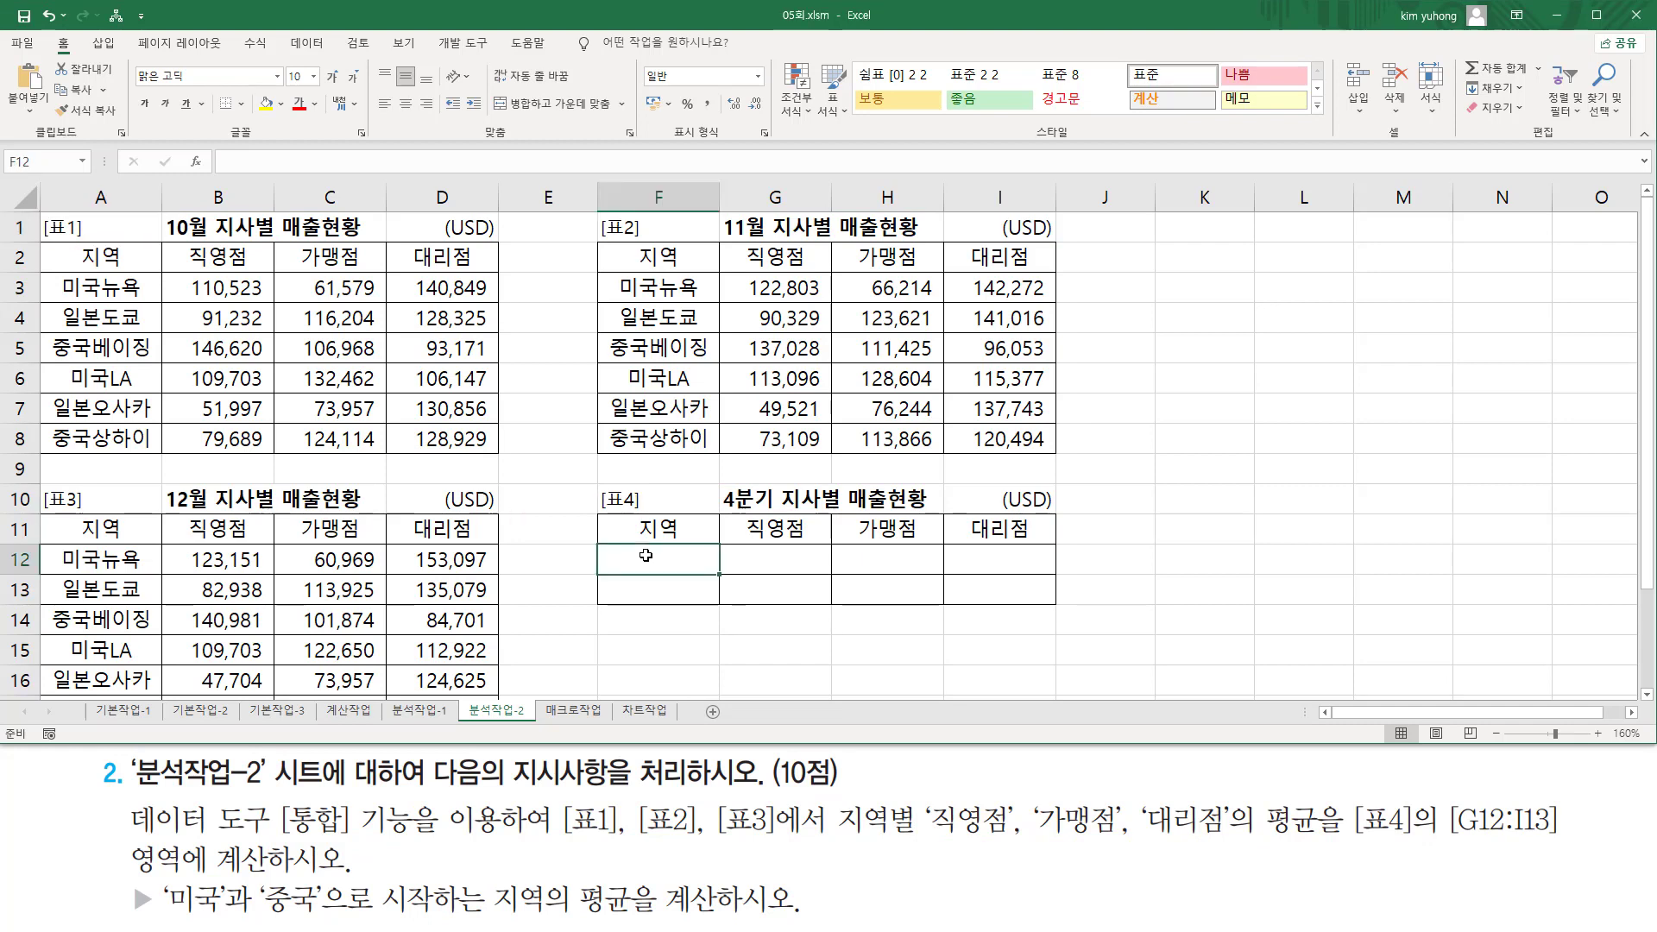
pyautogui.write('a')
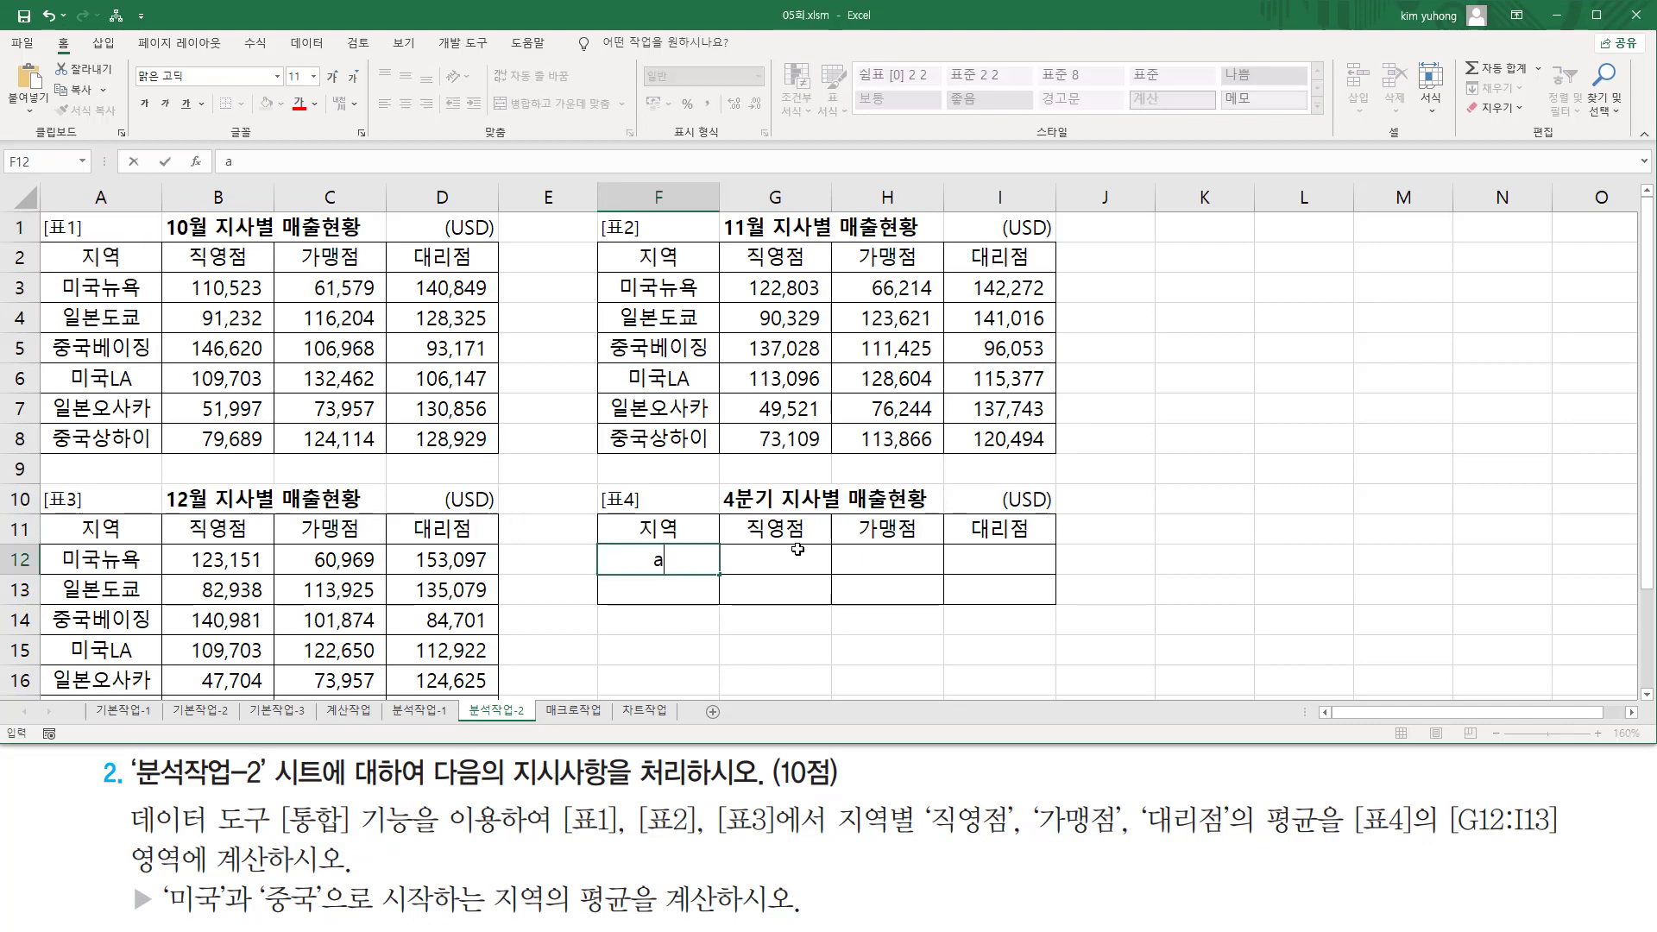
pyautogui.press('BackSpace')
pyautogui.press('Hangul')
pyautogui.write('미국*')
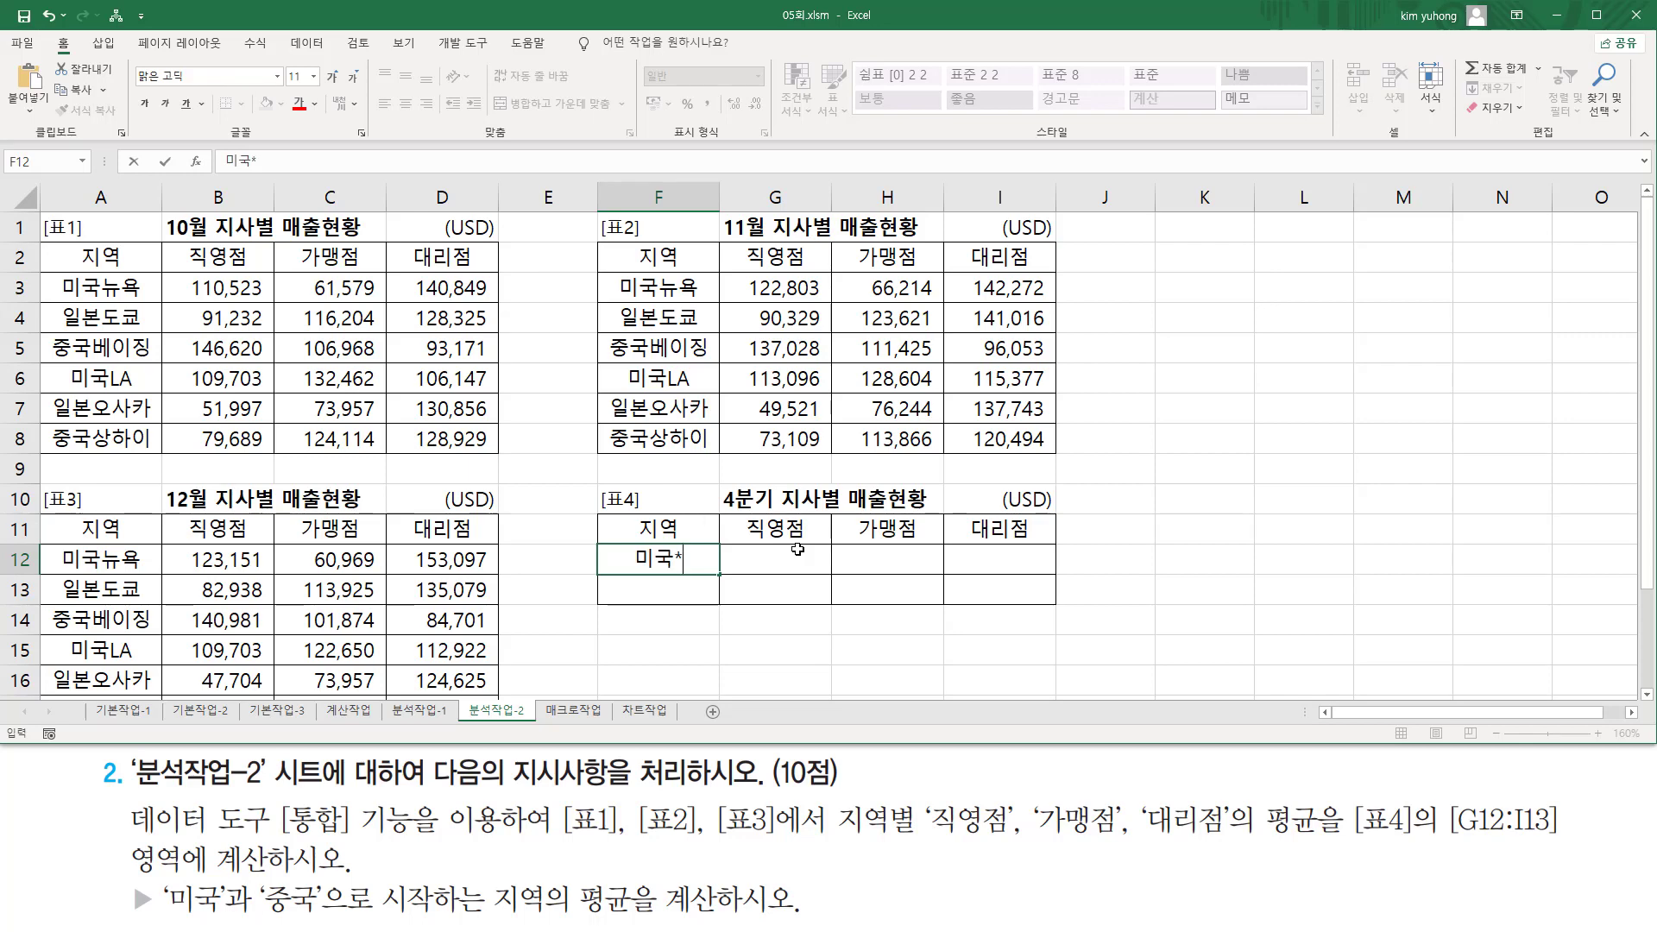
pyautogui.click(682, 590)
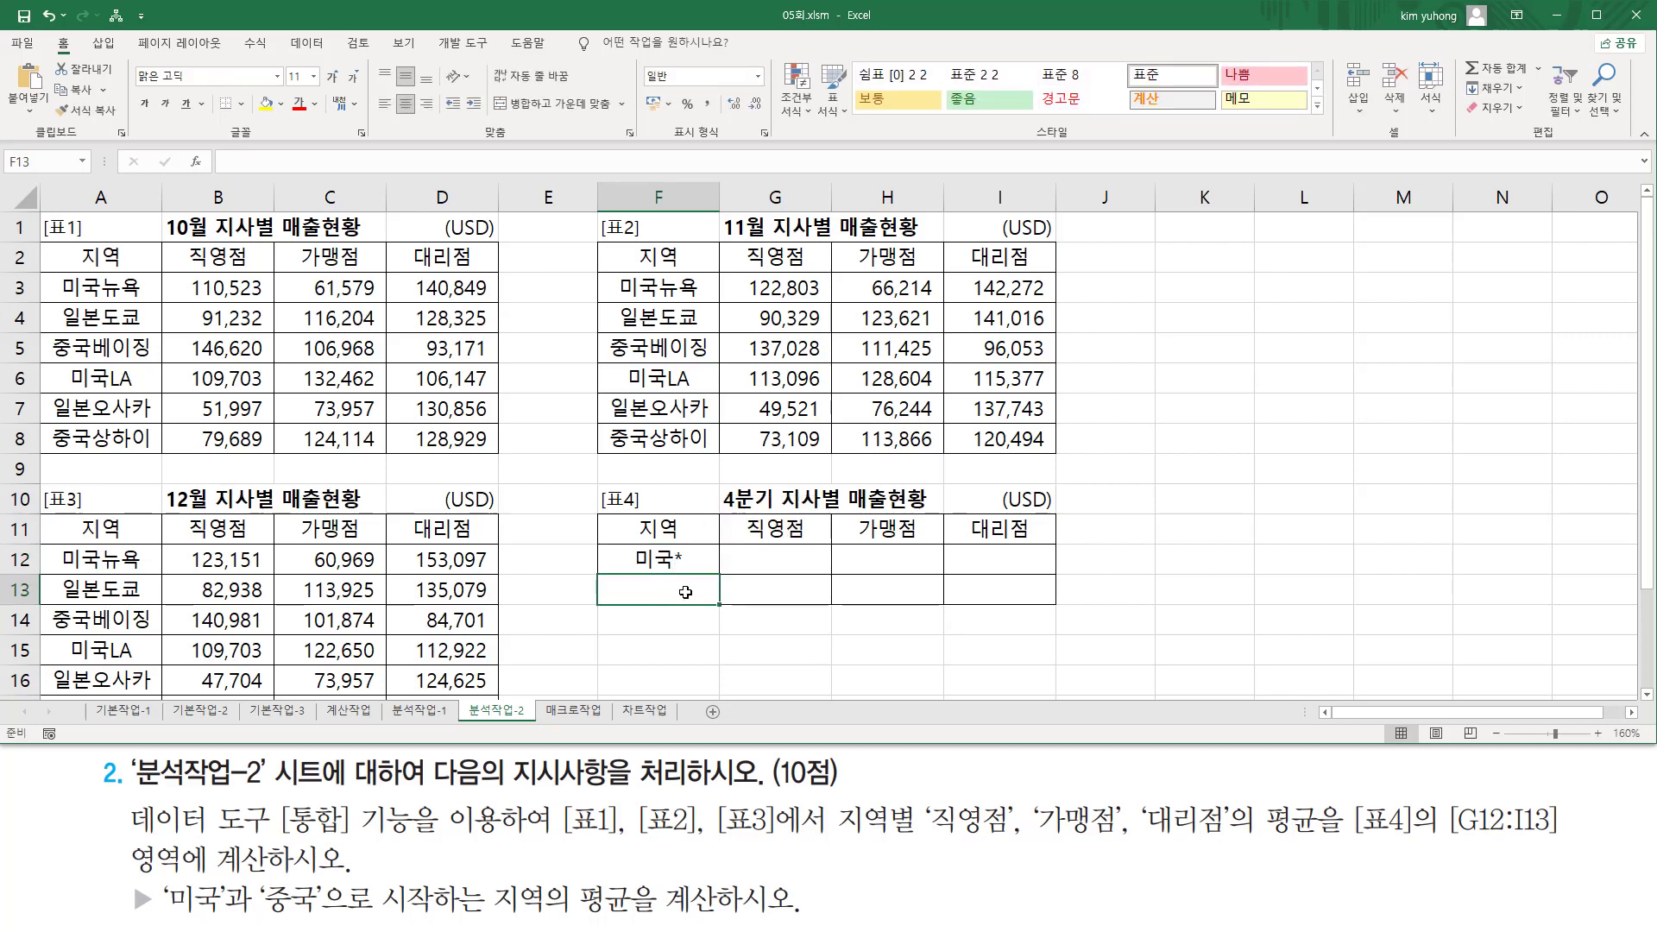
pyautogui.write('중ㄱ')
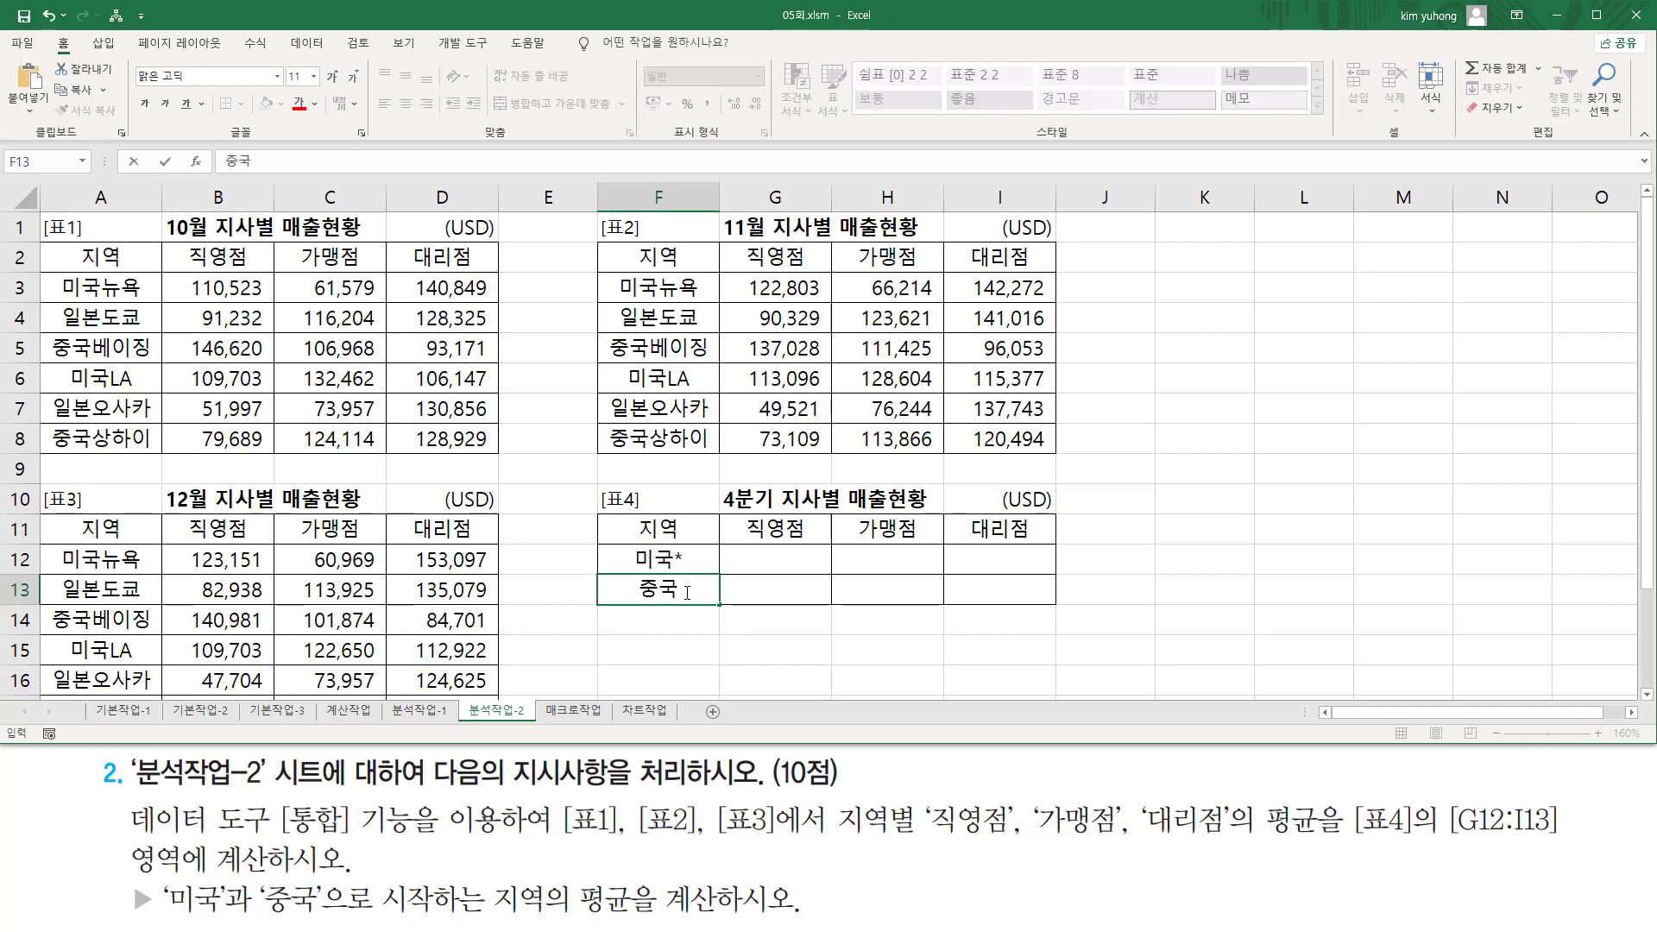
pyautogui.write('*')
pyautogui.click(691, 623)
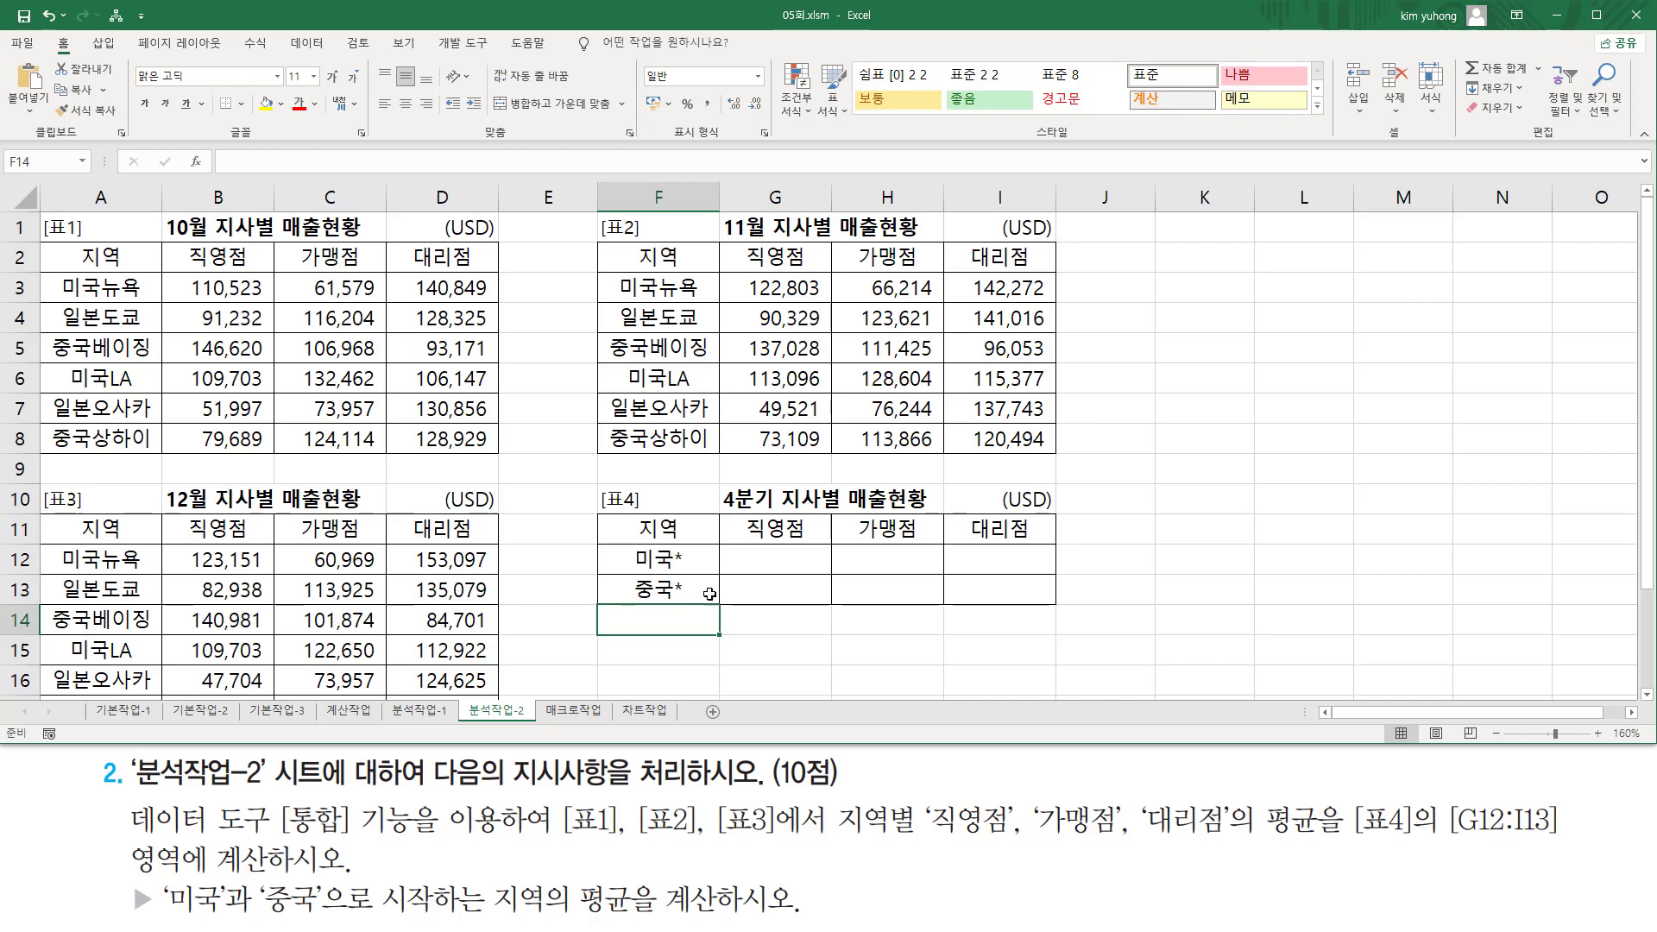
# Start a 통합 (Consolidate) for the range F11:I13 of 표4 with 평균 as the function.
pyautogui.moveTo(665, 528); pyautogui.dragTo(994, 583)
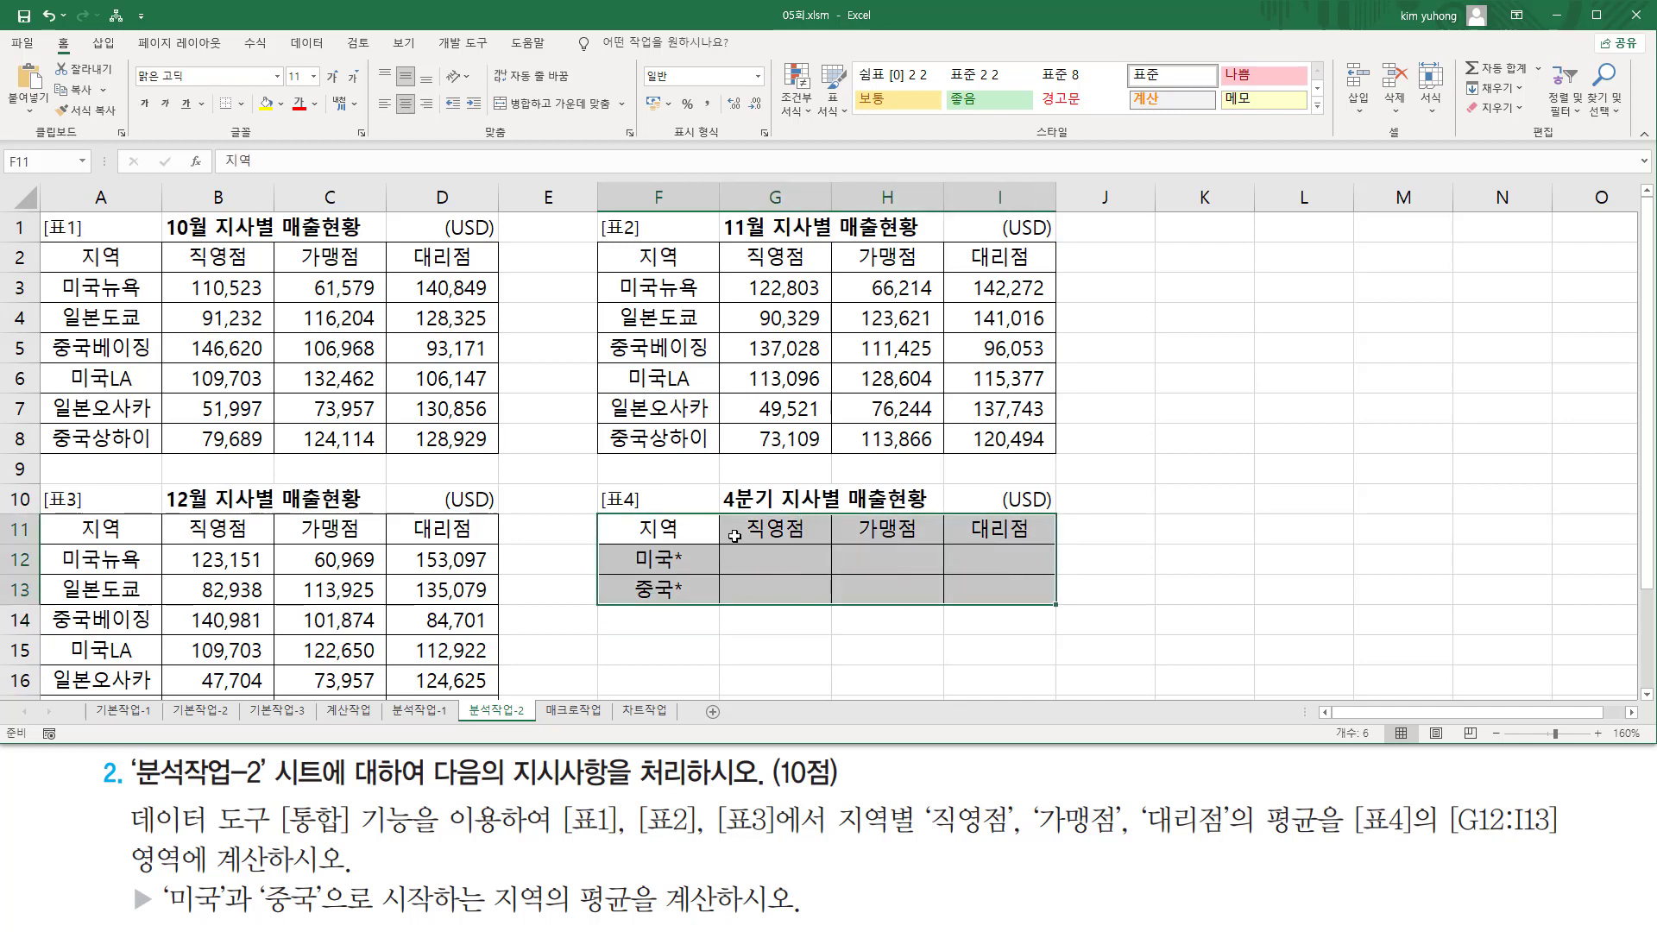
pyautogui.click(321, 47)
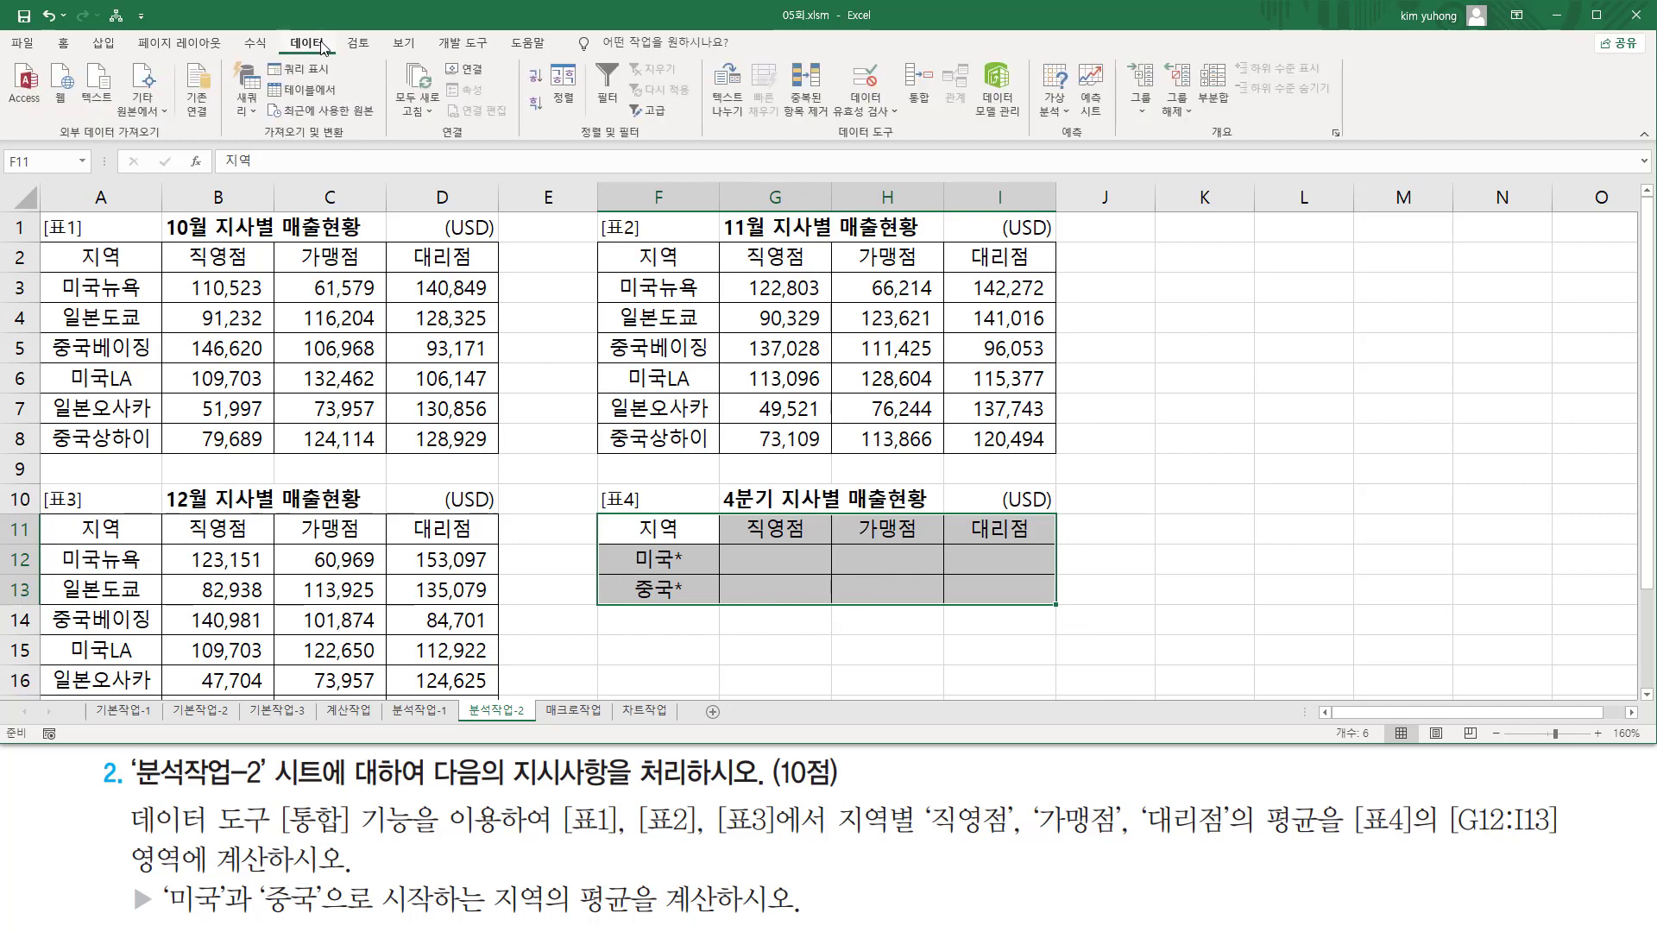
pyautogui.click(920, 92)
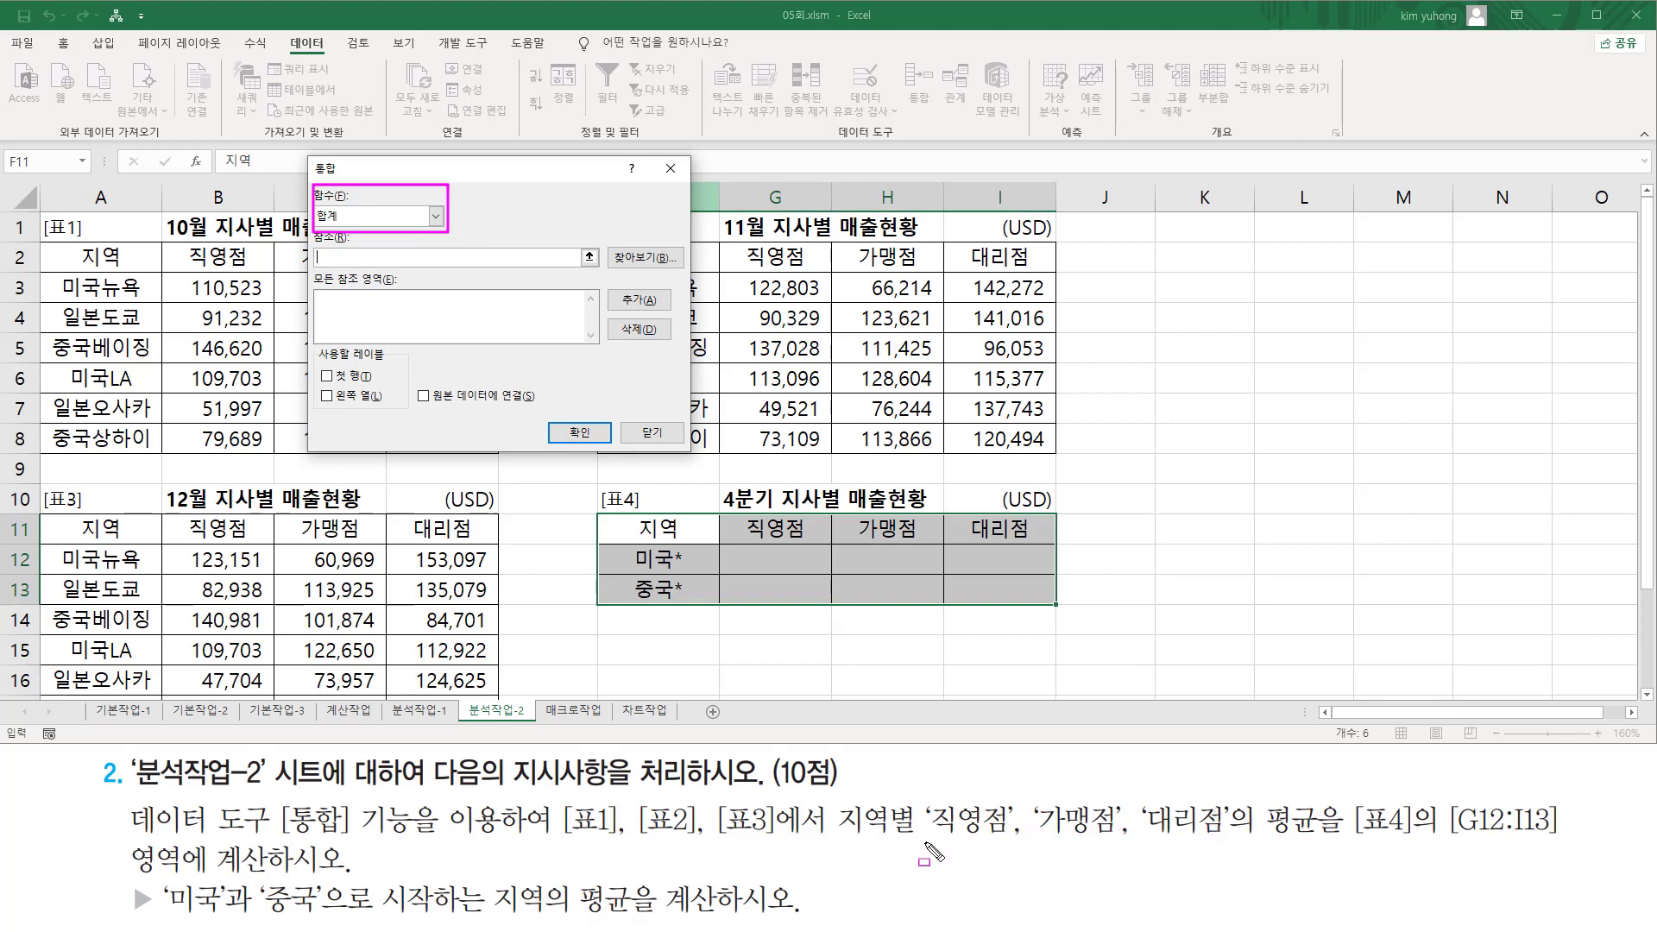
pyautogui.moveTo(925, 842); pyautogui.dragTo(1238, 843)
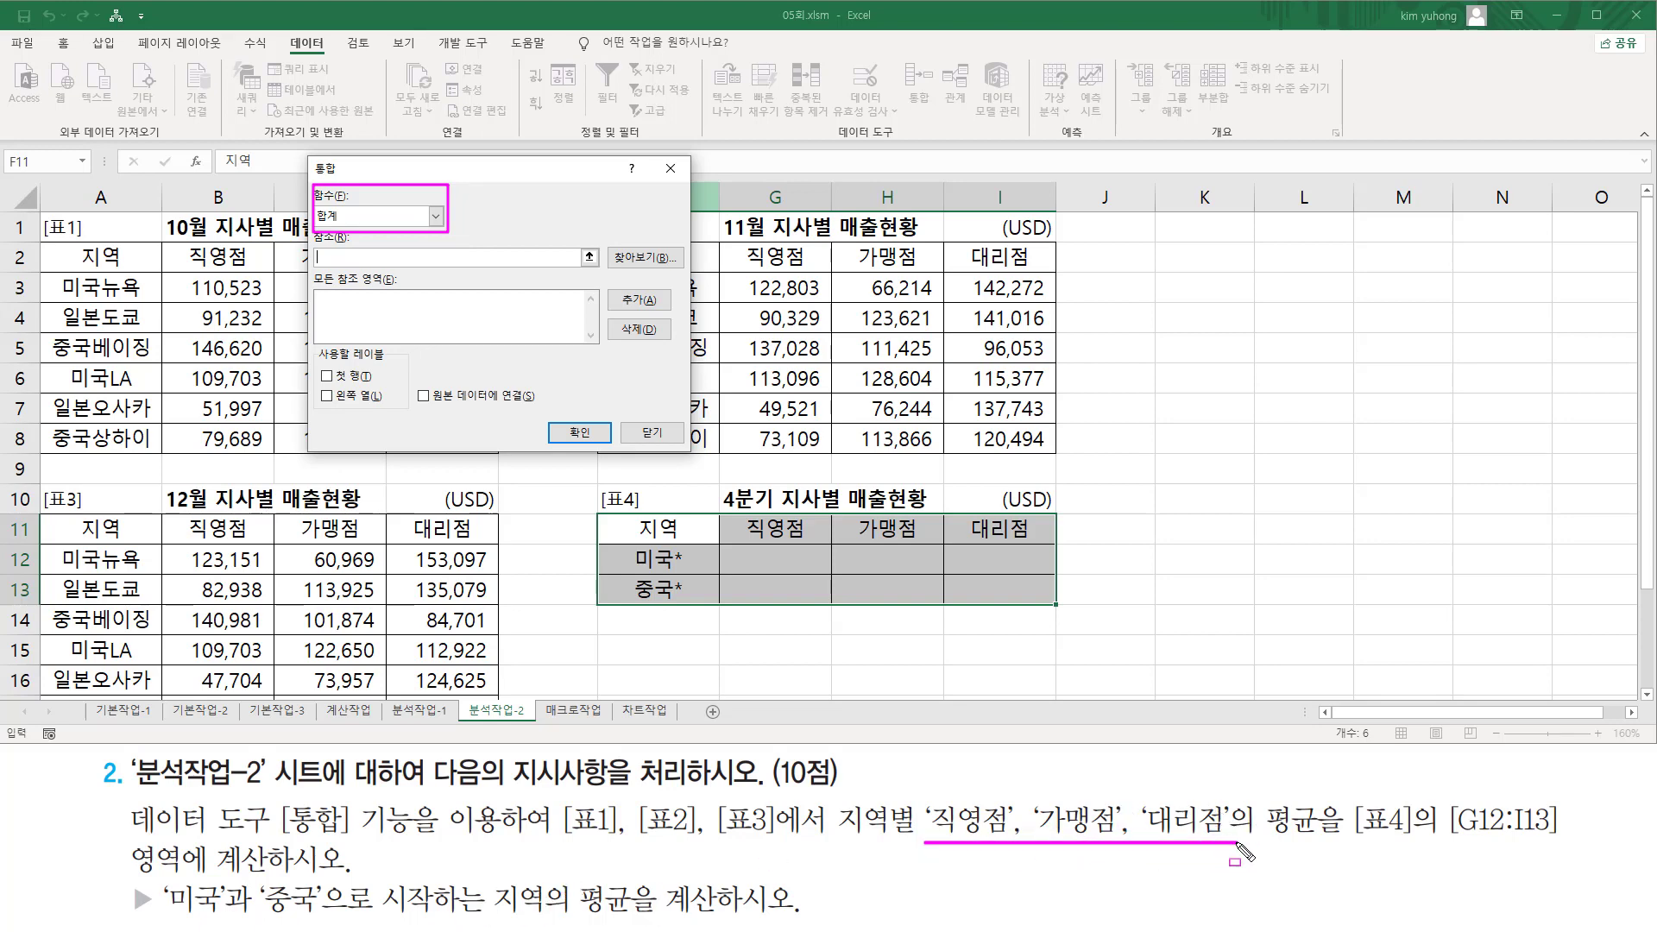
pyautogui.moveTo(1268, 785)
pyautogui.mouseDown()
pyautogui.moveTo(1308, 859)
pyautogui.moveTo(1321, 850)
pyautogui.mouseUp()
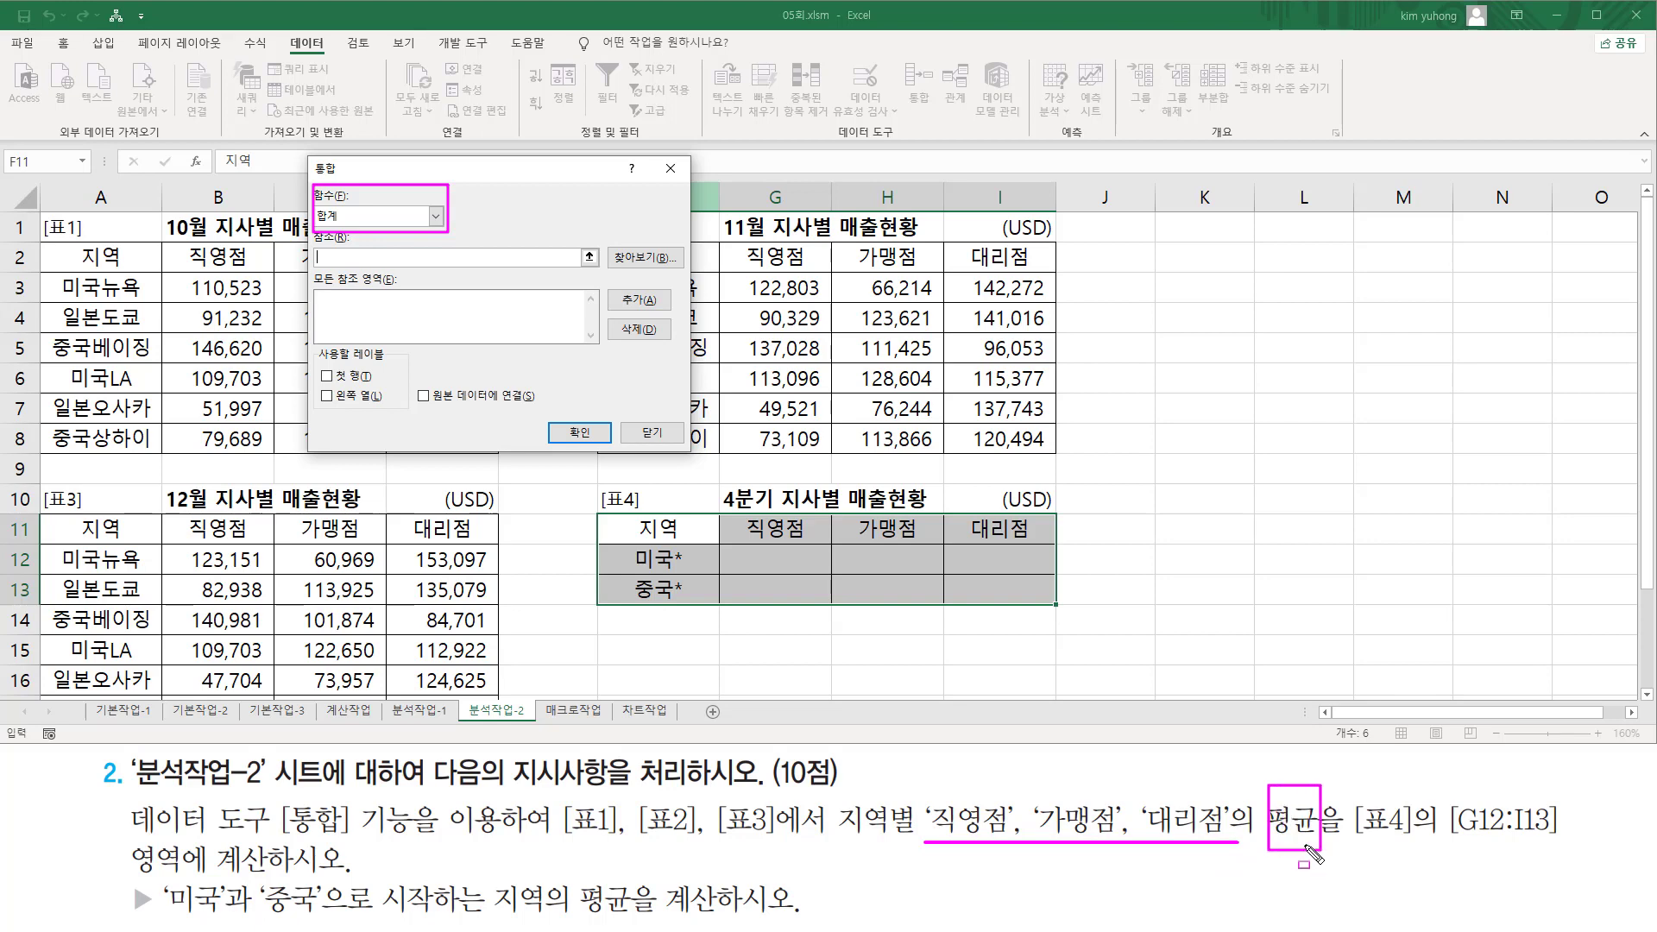
pyautogui.press('Escape')
pyautogui.click(366, 218)
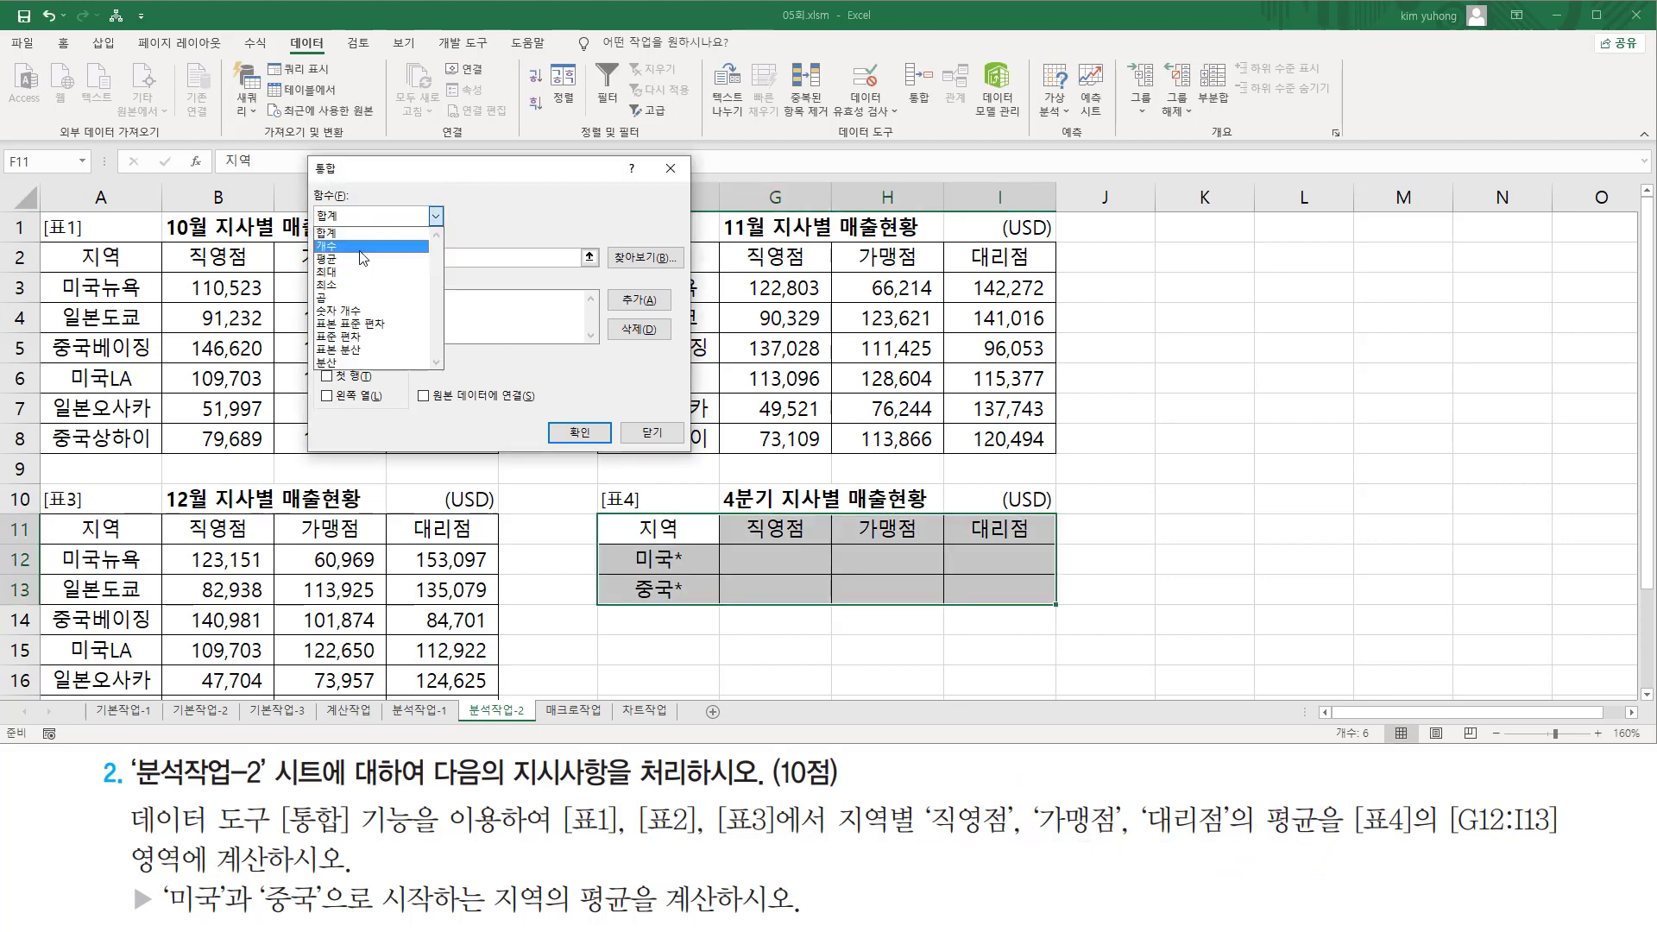
pyautogui.click(356, 260)
pyautogui.click(373, 256)
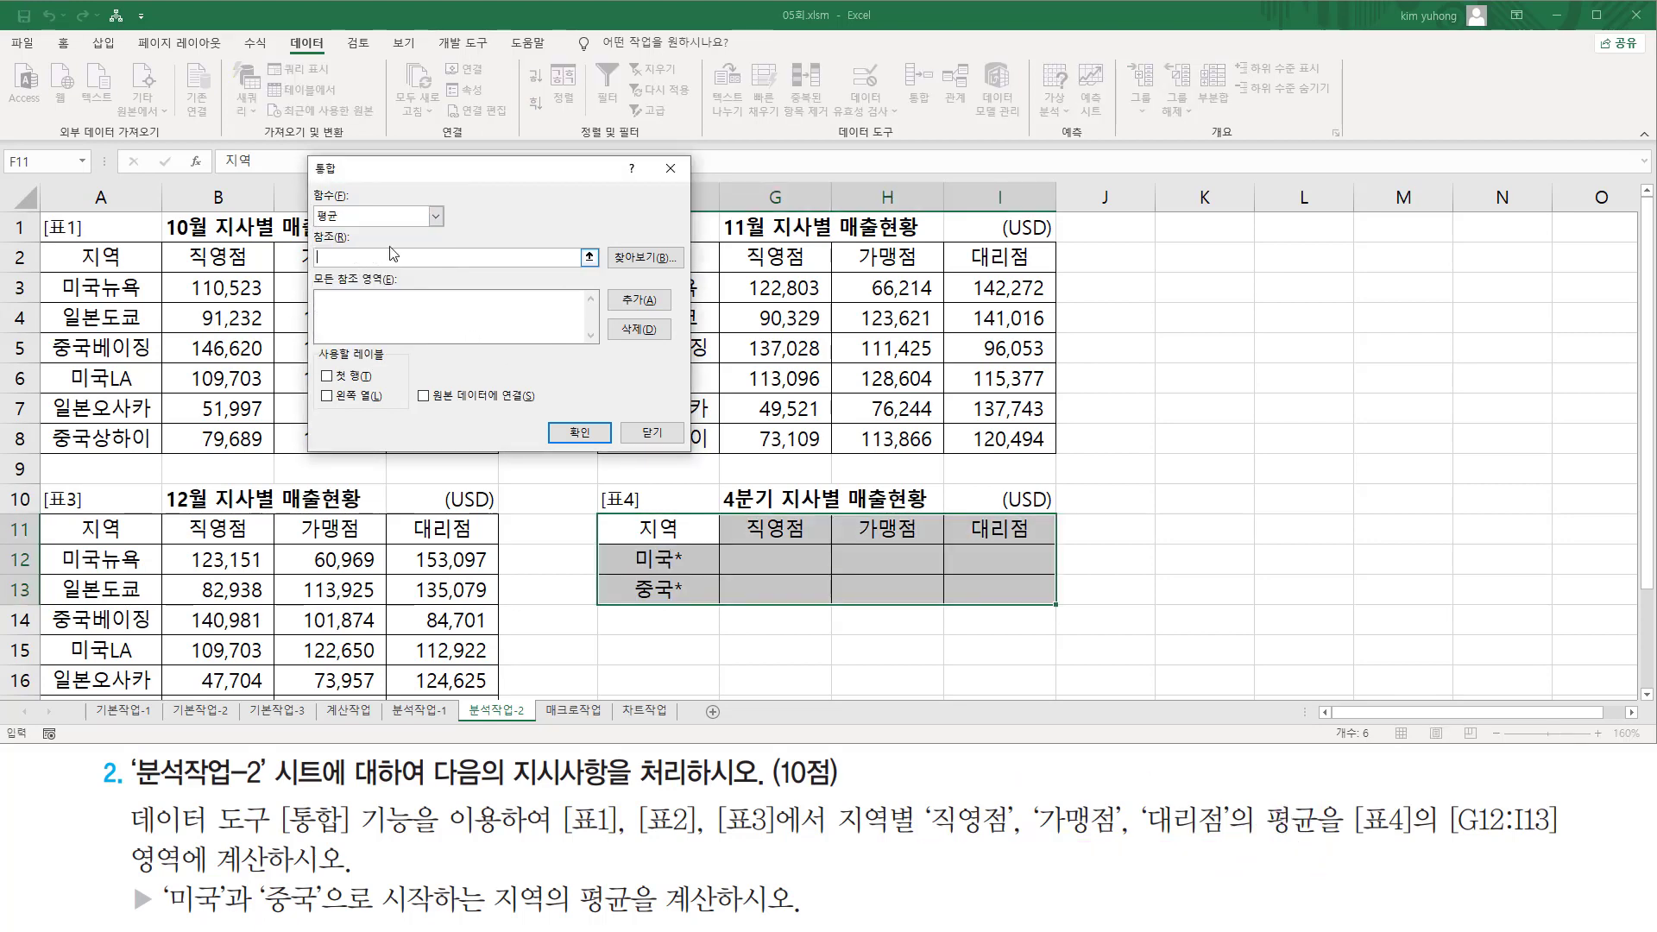
# Add the ranges A2:D8, F2:I8 and A11:D17 of 표1, 표2 and 표3 as consolidation references.
pyautogui.moveTo(98, 257); pyautogui.dragTo(470, 440)
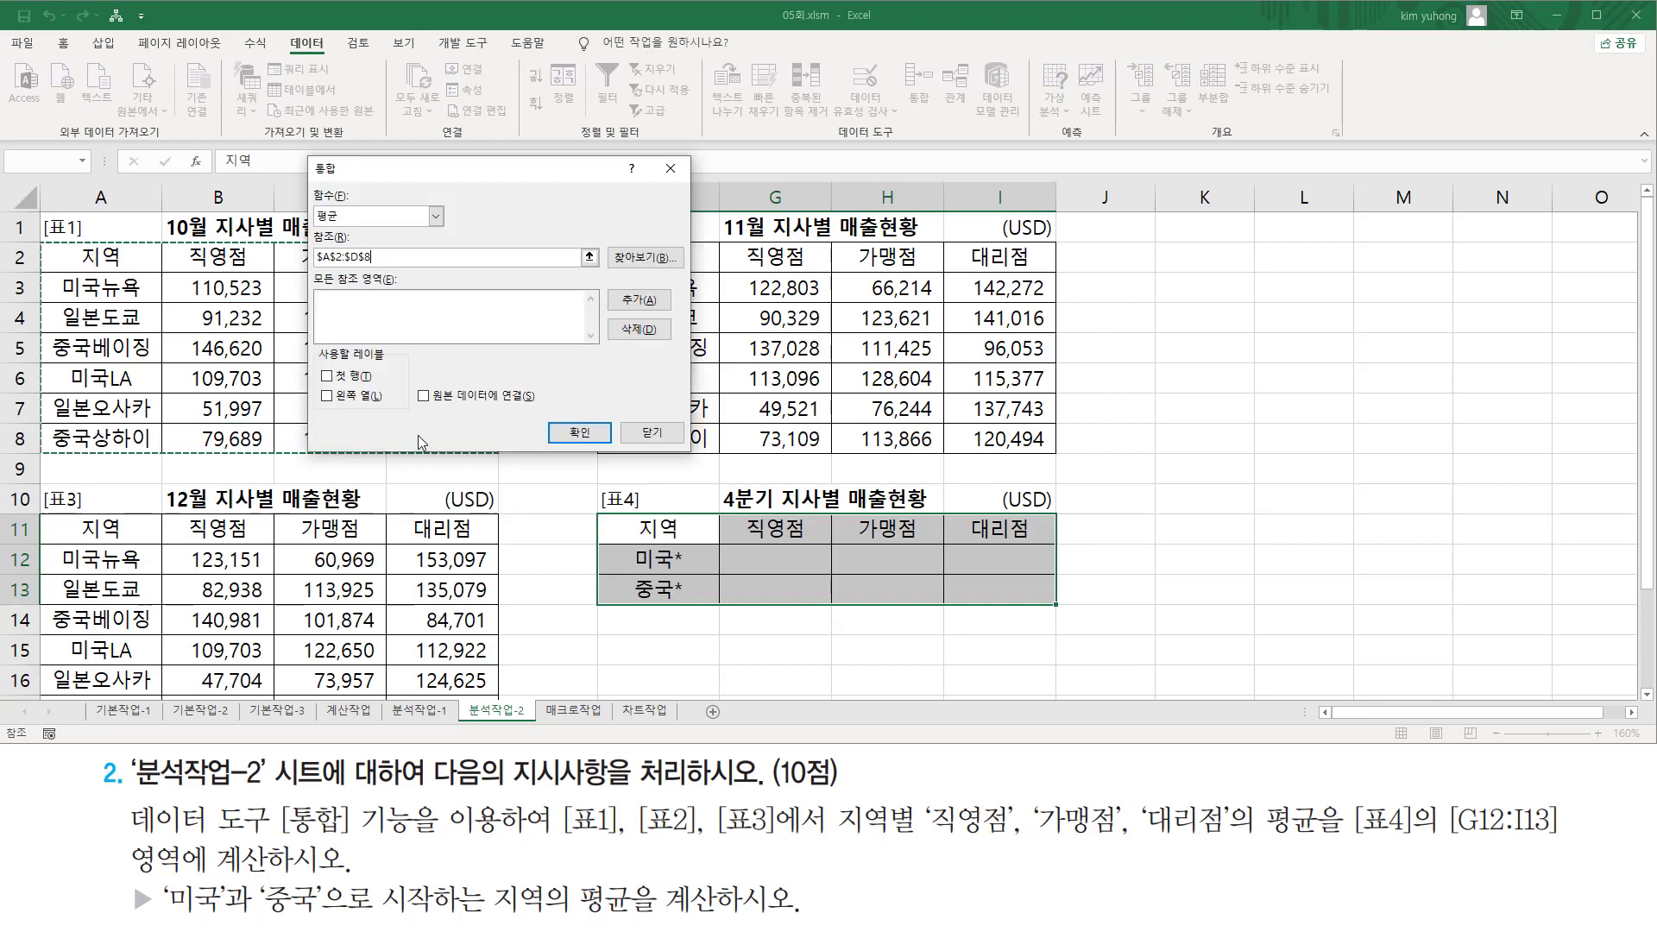
pyautogui.click(638, 302)
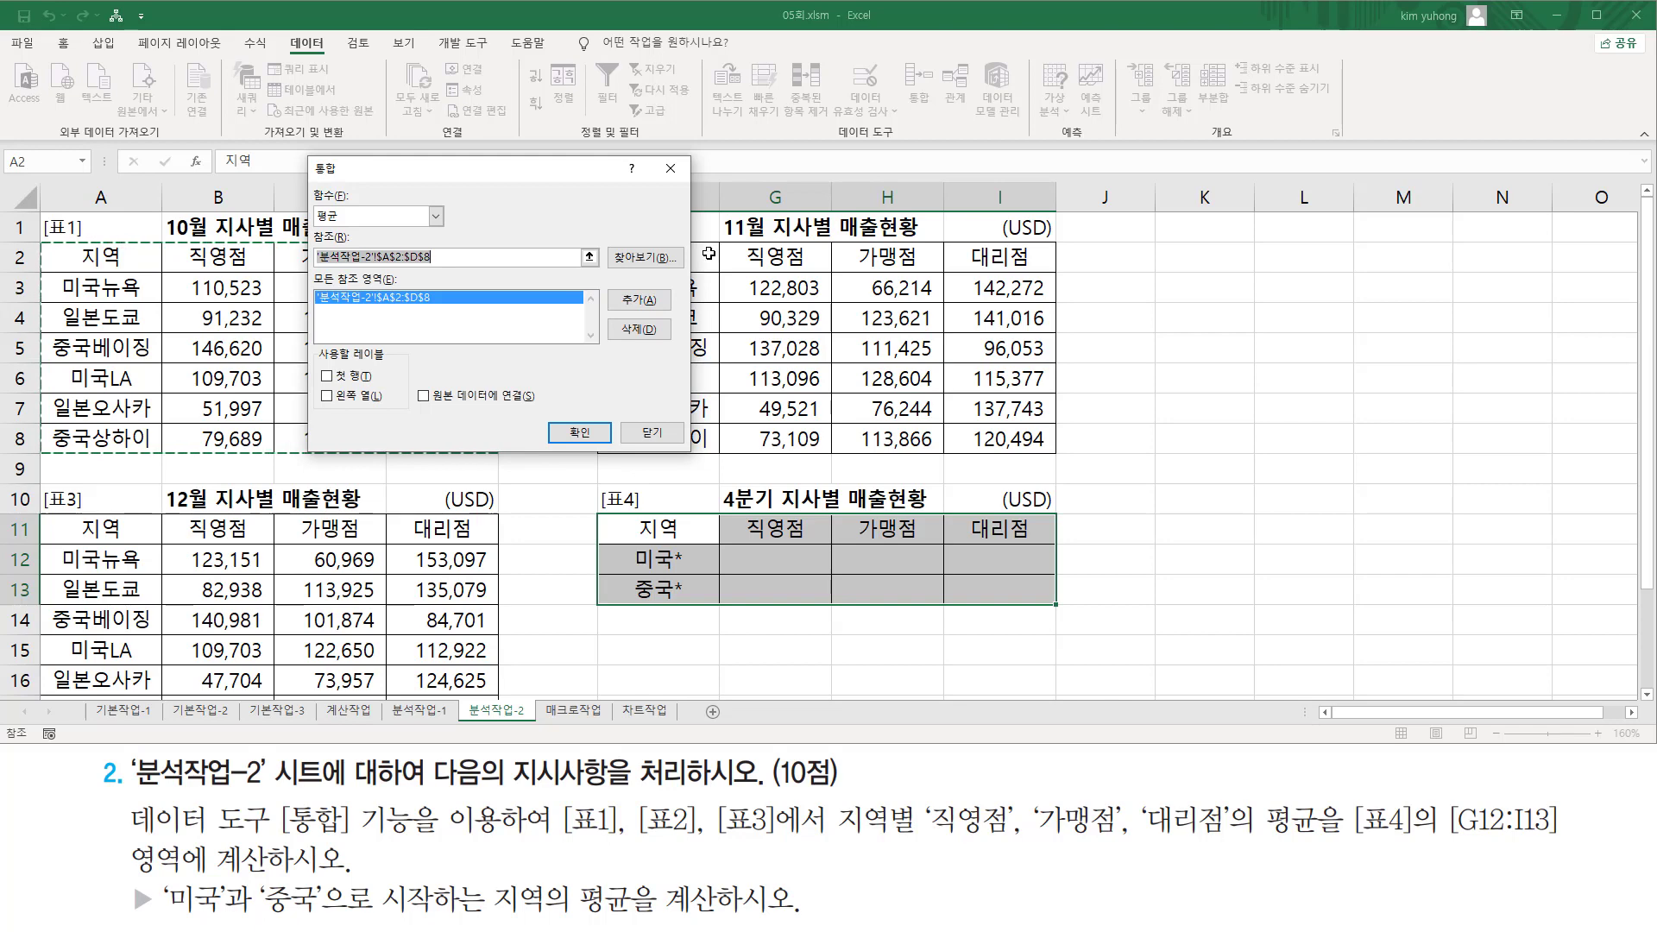
pyautogui.moveTo(724, 251); pyautogui.dragTo(1008, 436)
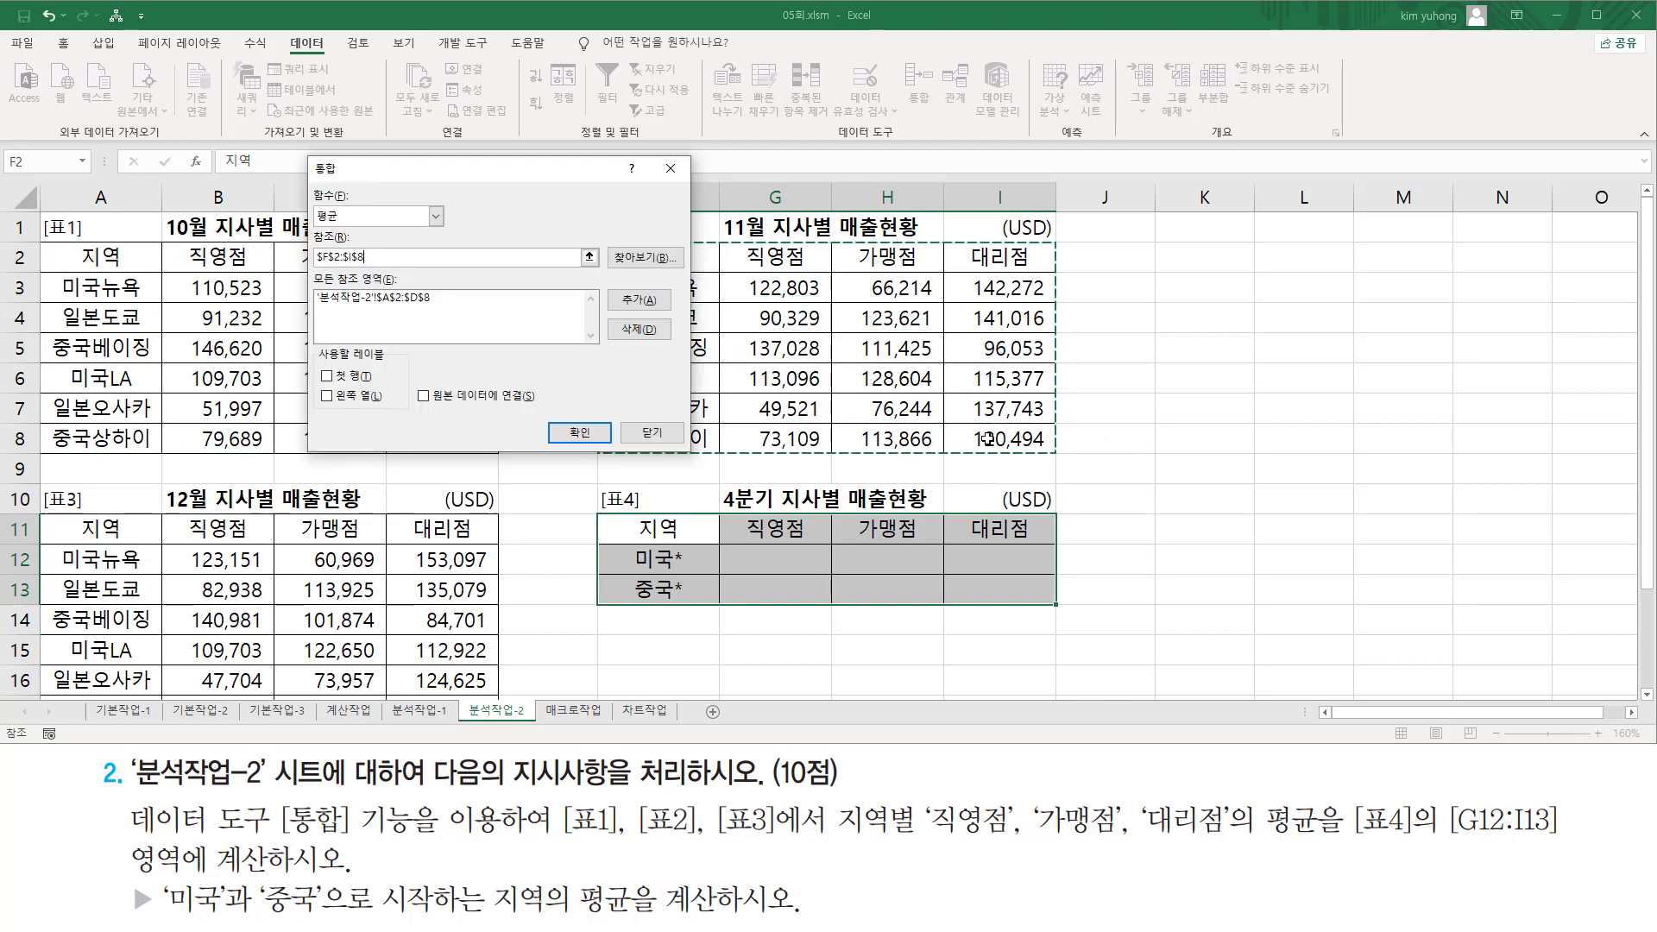
pyautogui.click(639, 300)
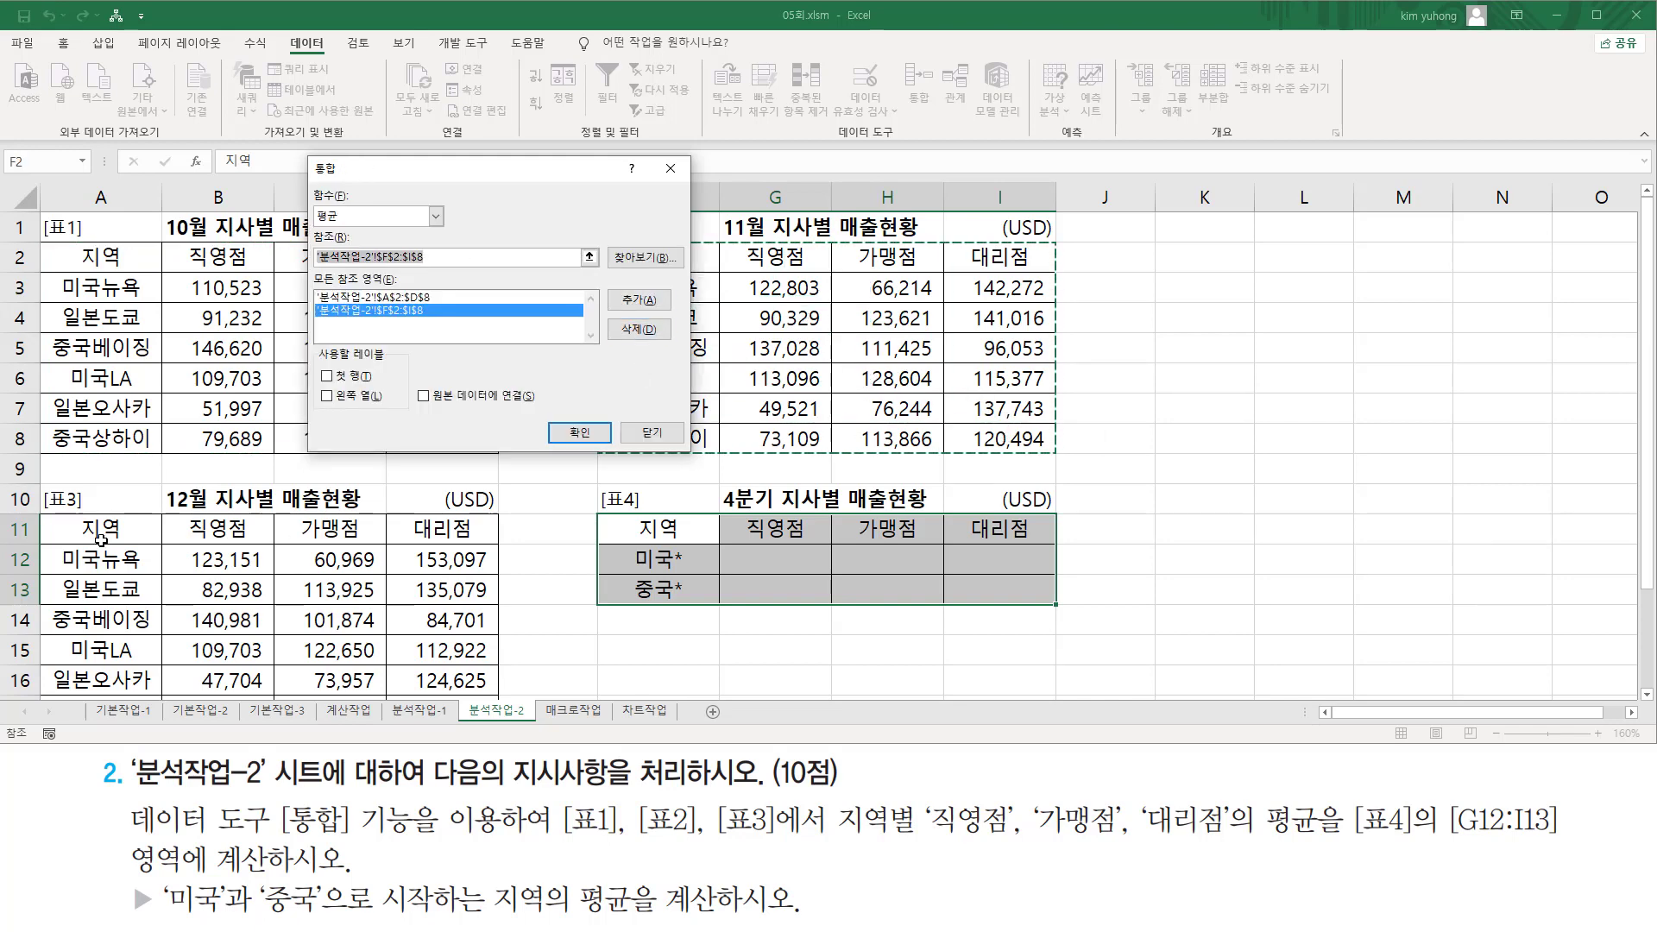
pyautogui.moveTo(101, 536); pyautogui.dragTo(434, 646)
pyautogui.click(639, 299)
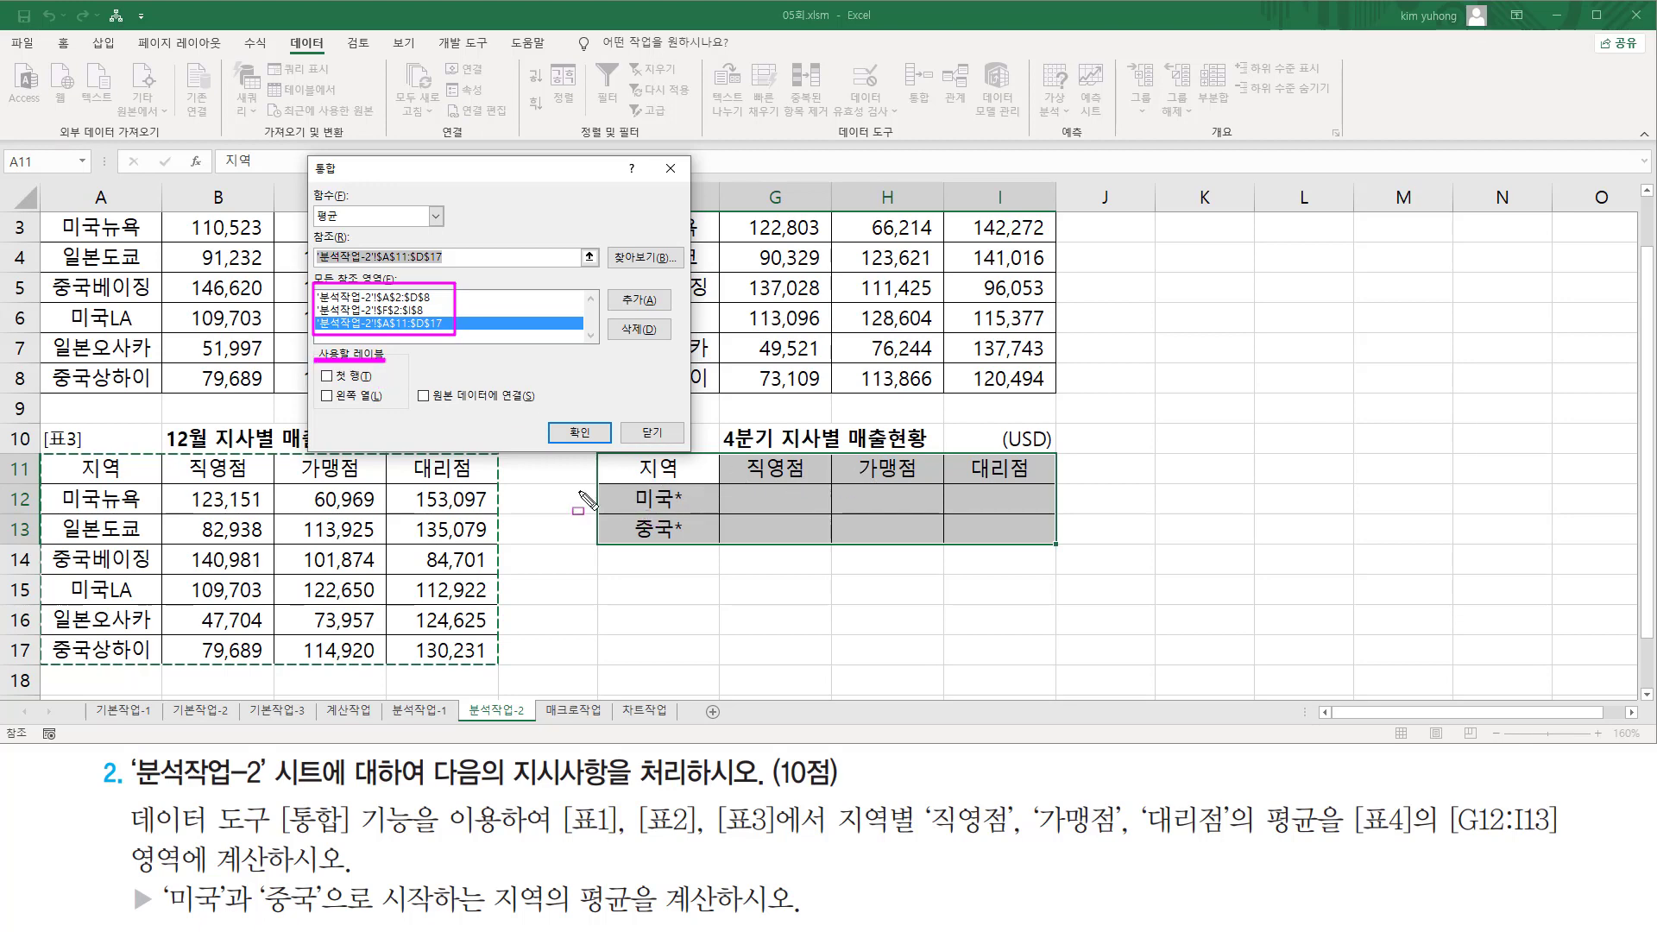
# Use both 첫 행 and 왼쪽 열 as labels and run the consolidation into 표4.
pyautogui.click(326, 377)
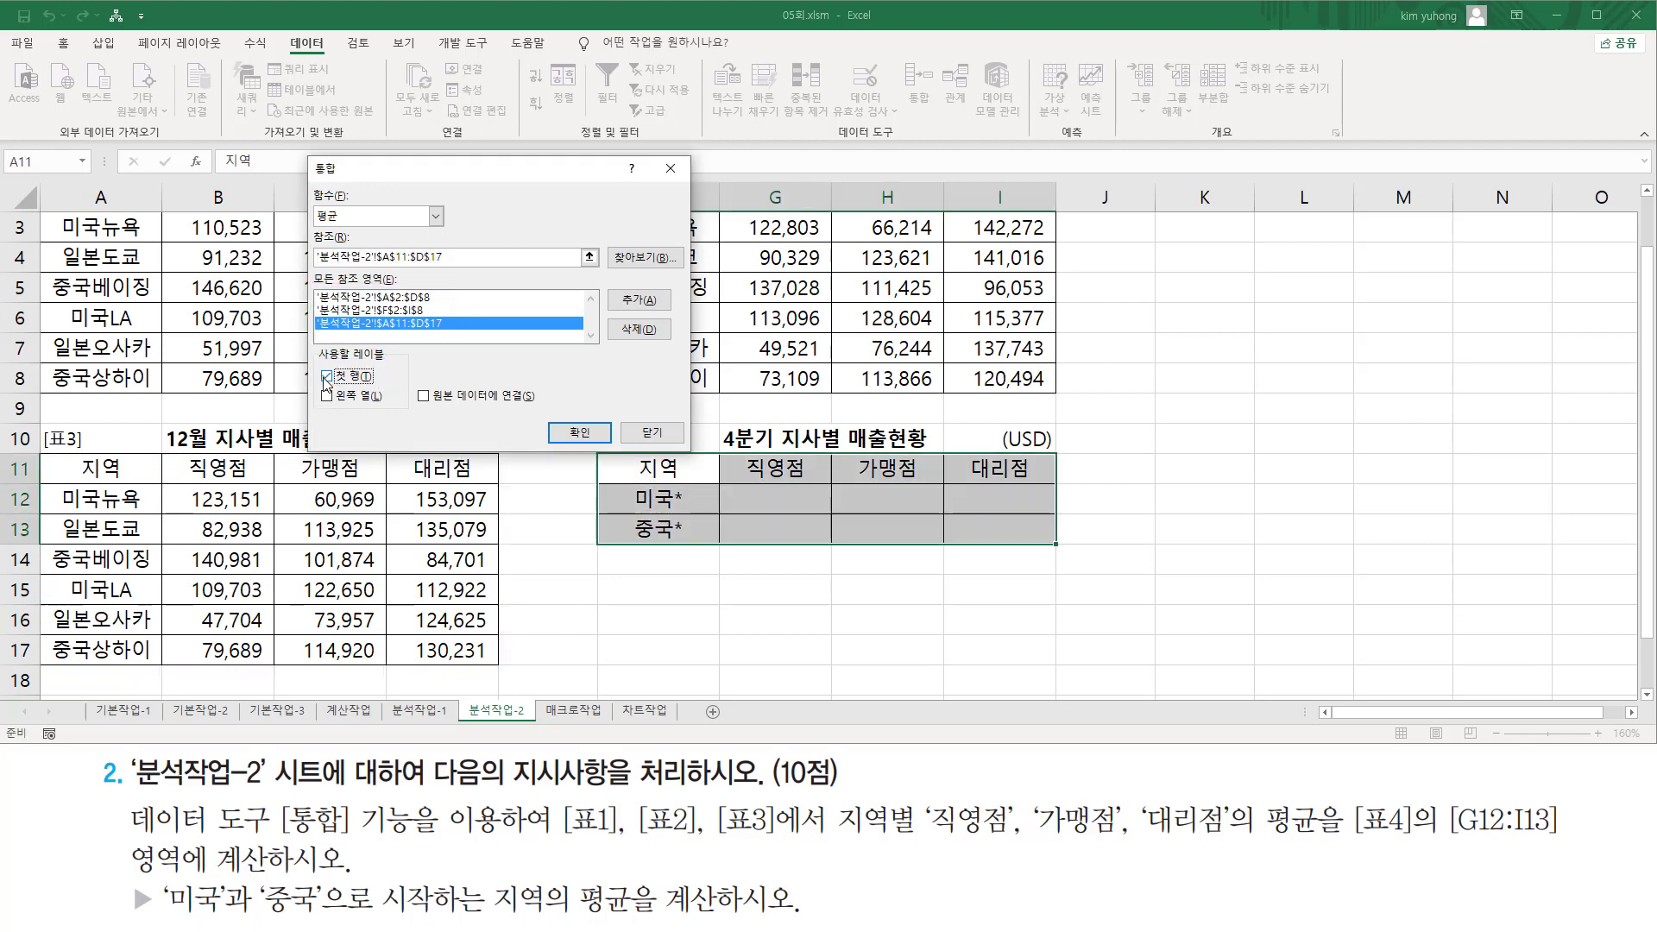
pyautogui.click(326, 395)
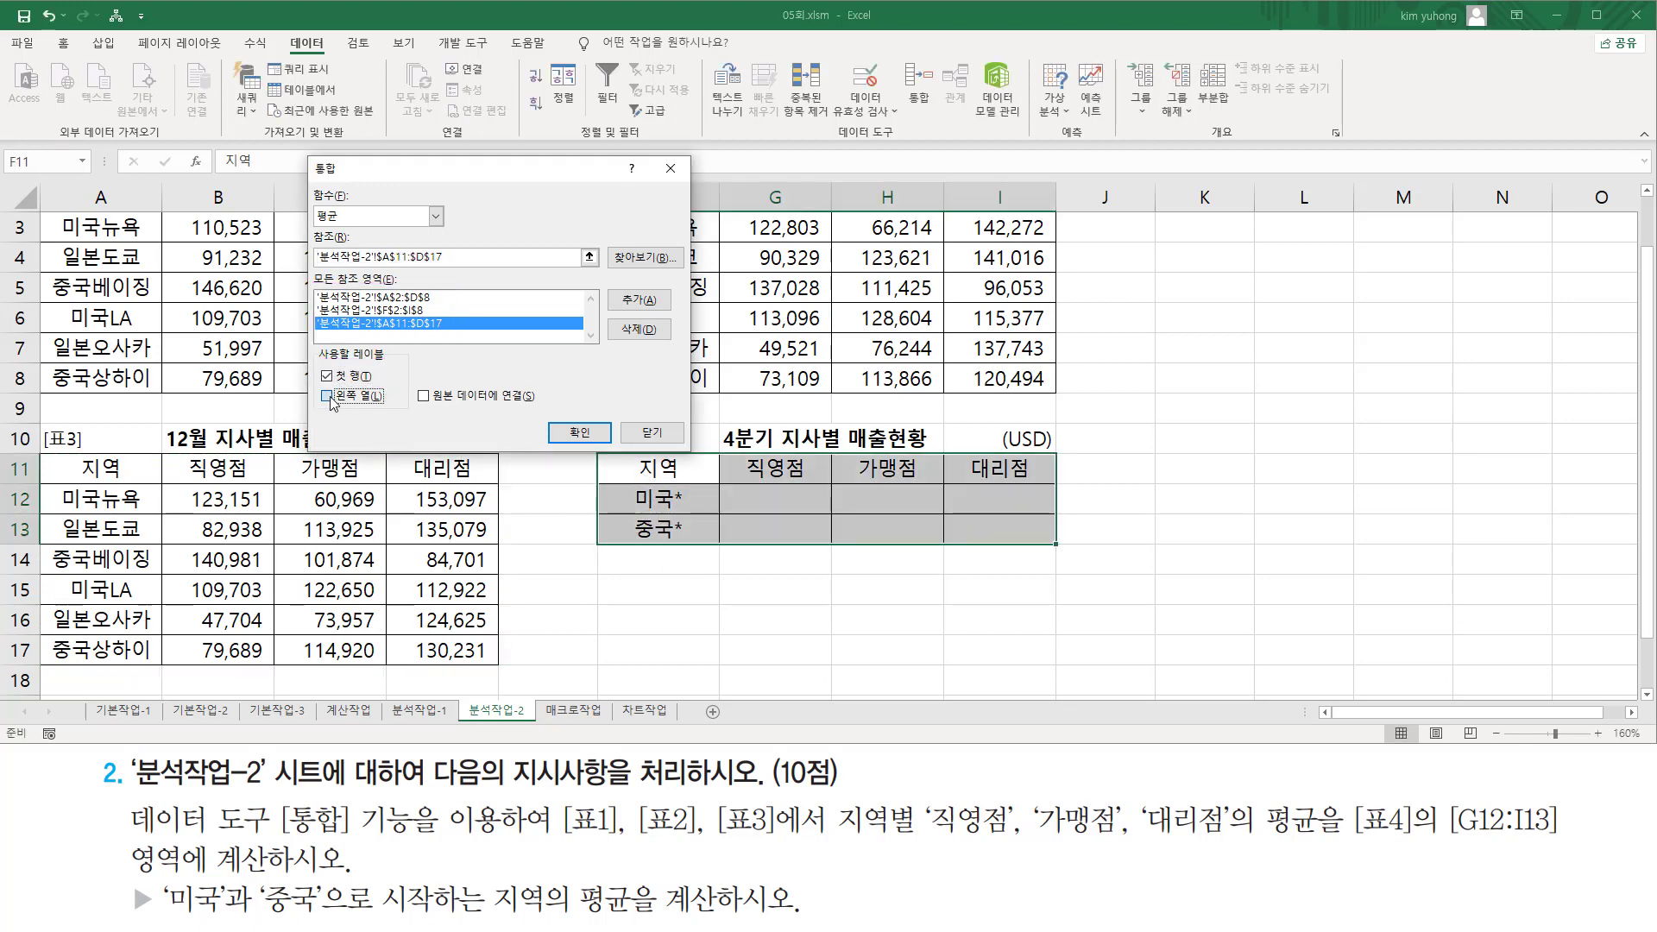
pyautogui.click(580, 432)
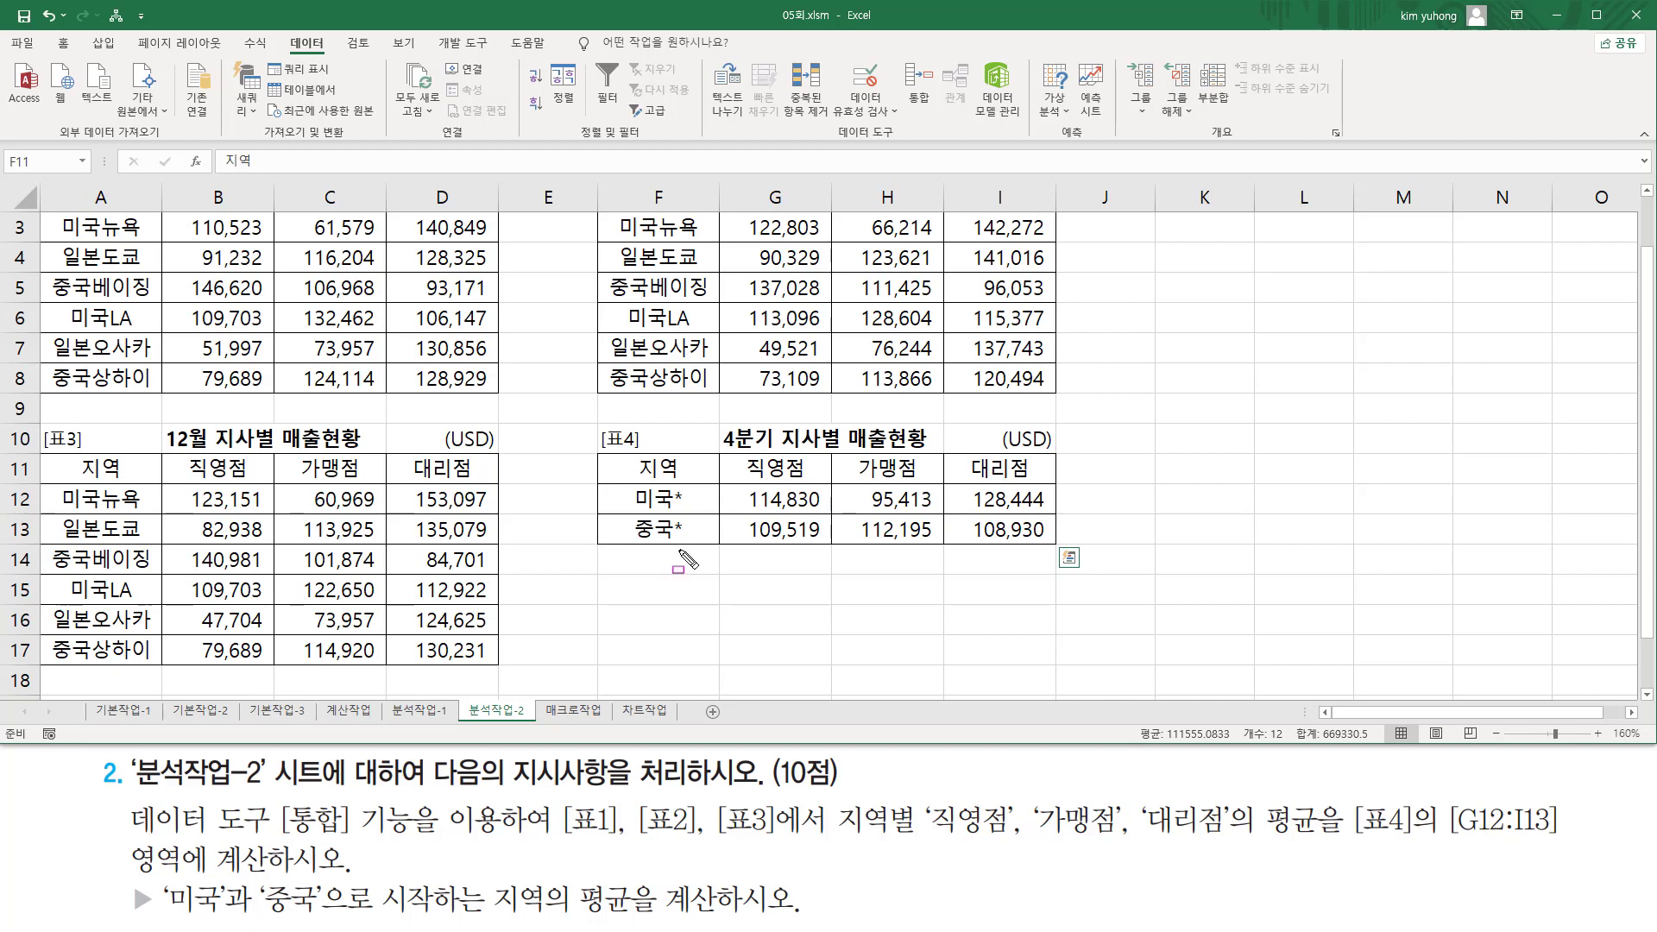
pyautogui.moveTo(628, 485); pyautogui.dragTo(699, 549)
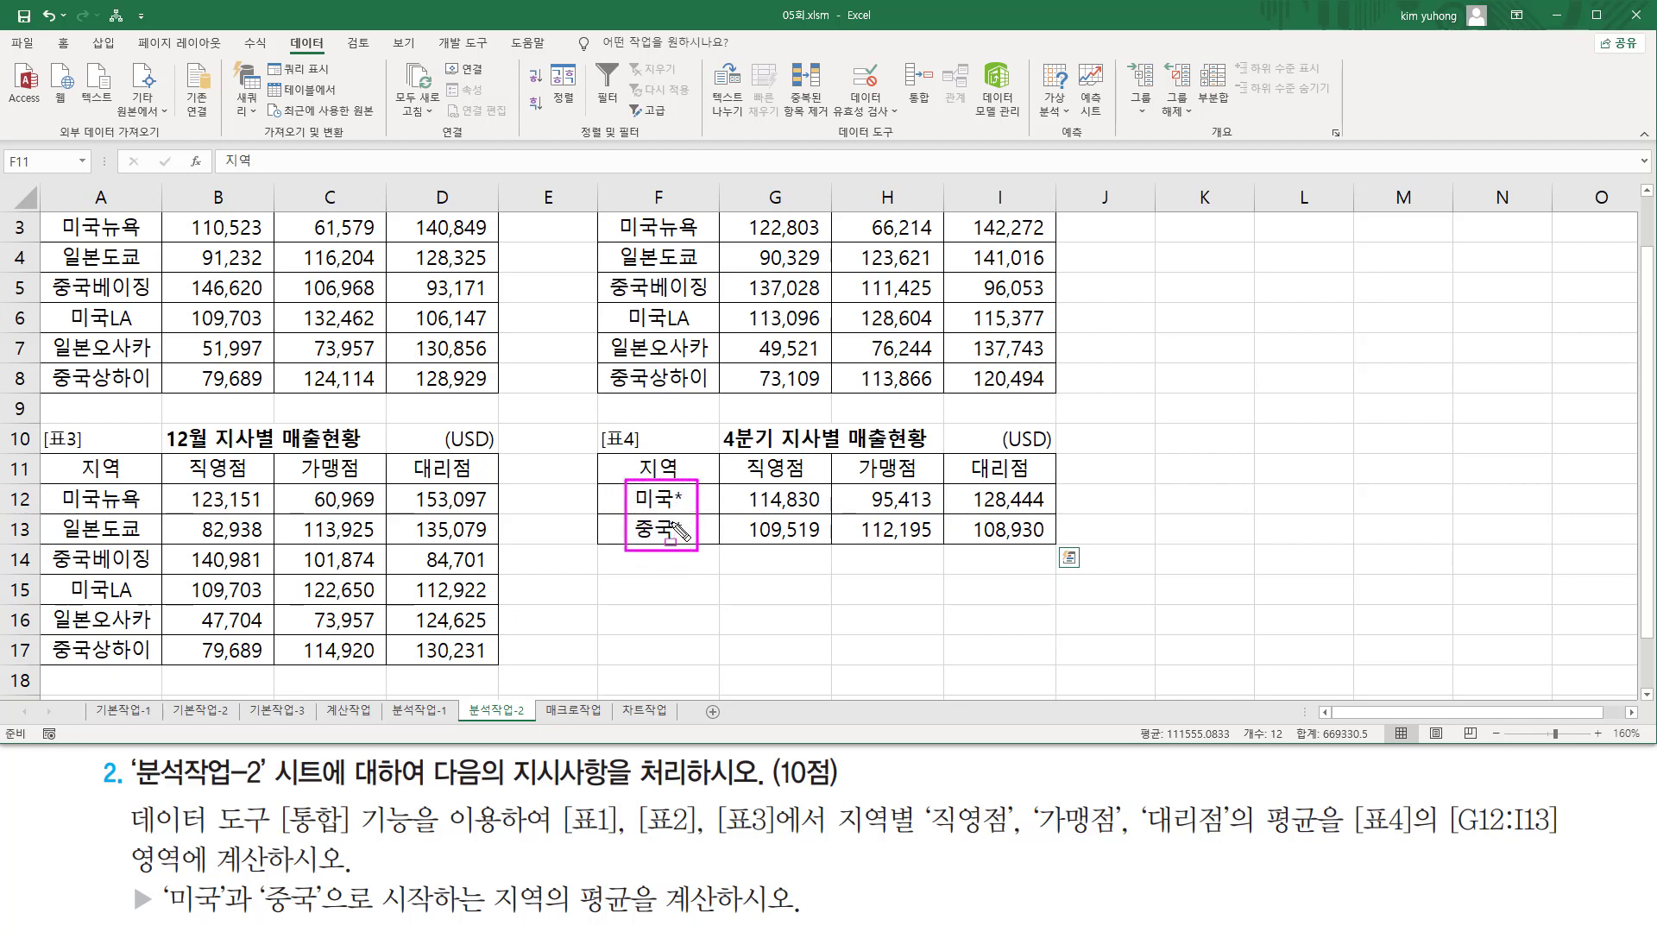